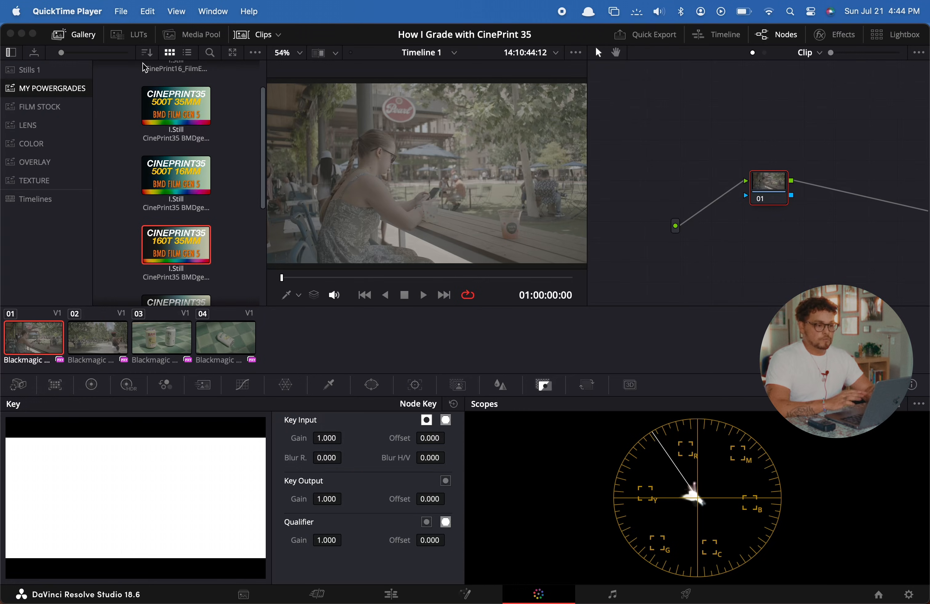
Set the viewer's proxy handling to Prefer Camera Originals, hiding the gallery to reach the option and showing it again.
{"action": "left_click", "coordinate": [80, 40]}
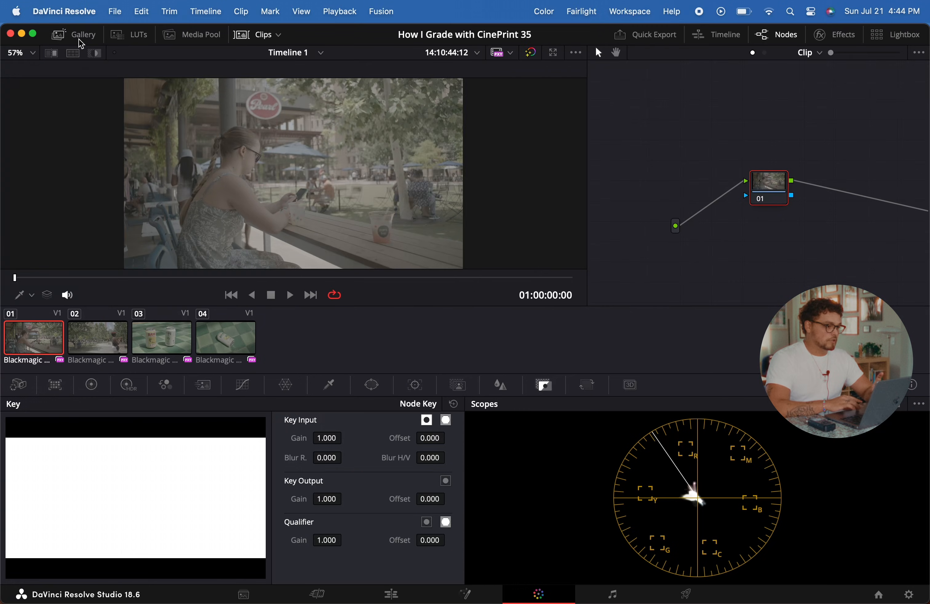
{"action": "left_click", "coordinate": [509, 58]}
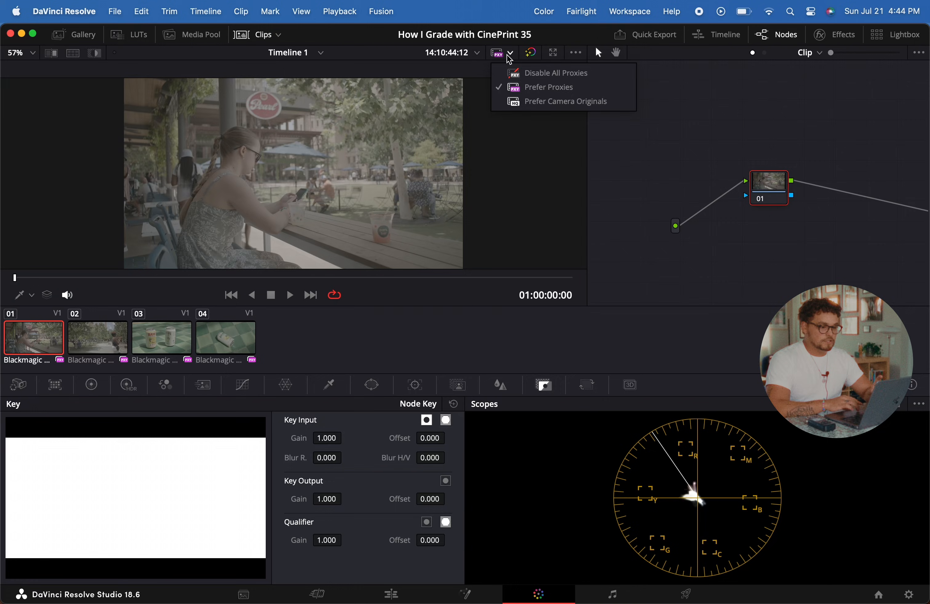
{"action": "left_click", "coordinate": [527, 103]}
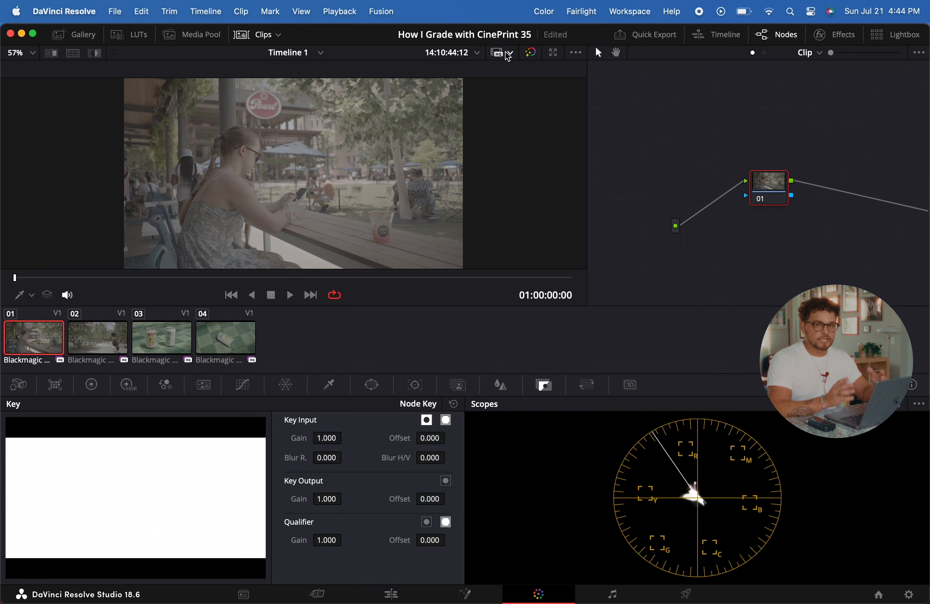
{"action": "left_click", "coordinate": [80, 37]}
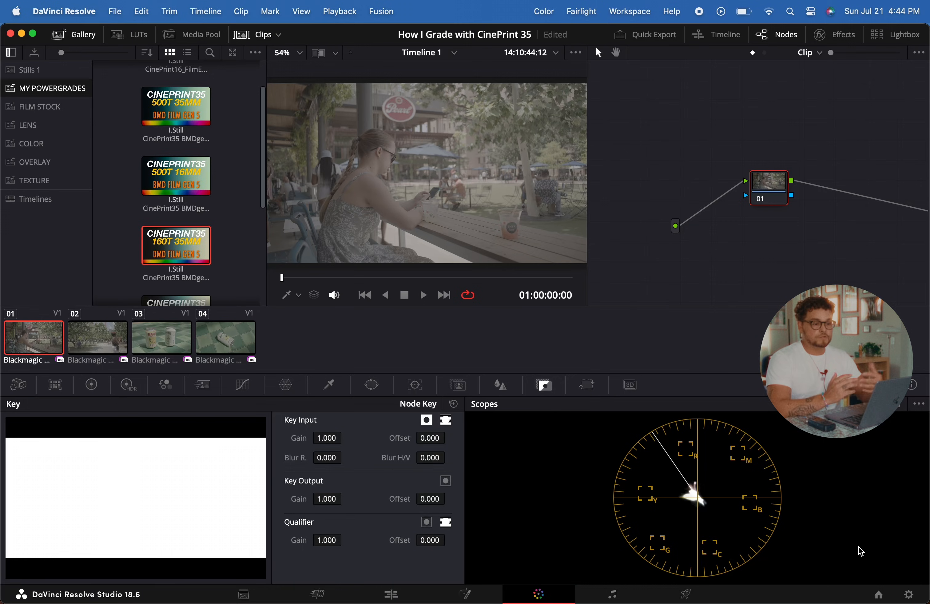
Check the timeline color space in the project's Color Management settings, keep Rec.709-A, and leave without saving.
{"action": "left_click", "coordinate": [909, 595]}
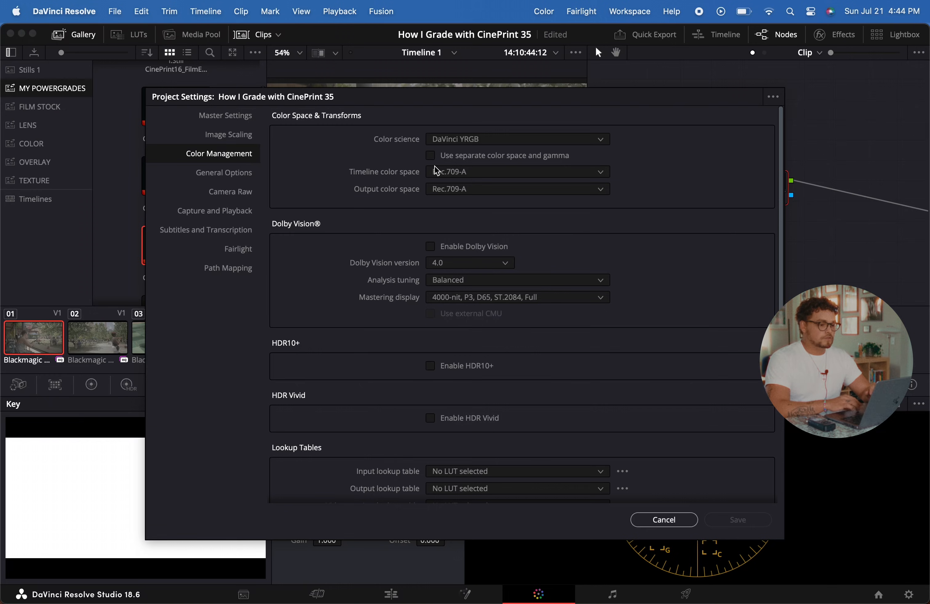
{"action": "left_click", "coordinate": [519, 168]}
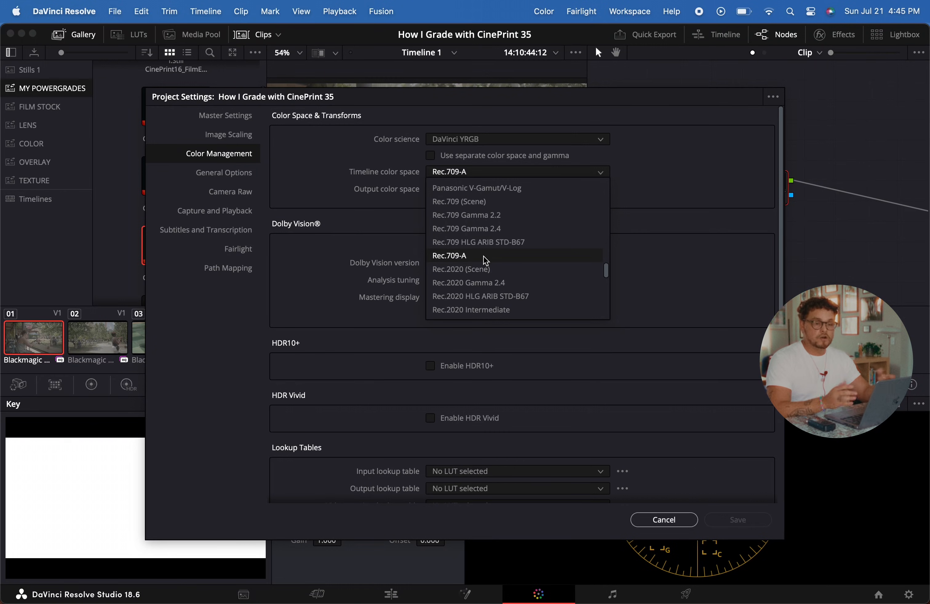
{"action": "left_click", "coordinate": [486, 259]}
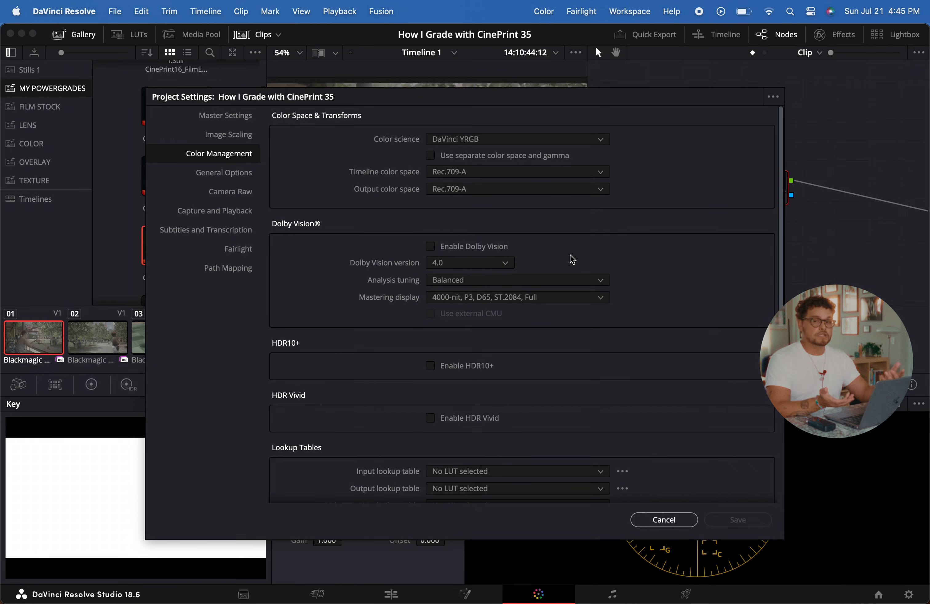
{"action": "left_click", "coordinate": [686, 521]}
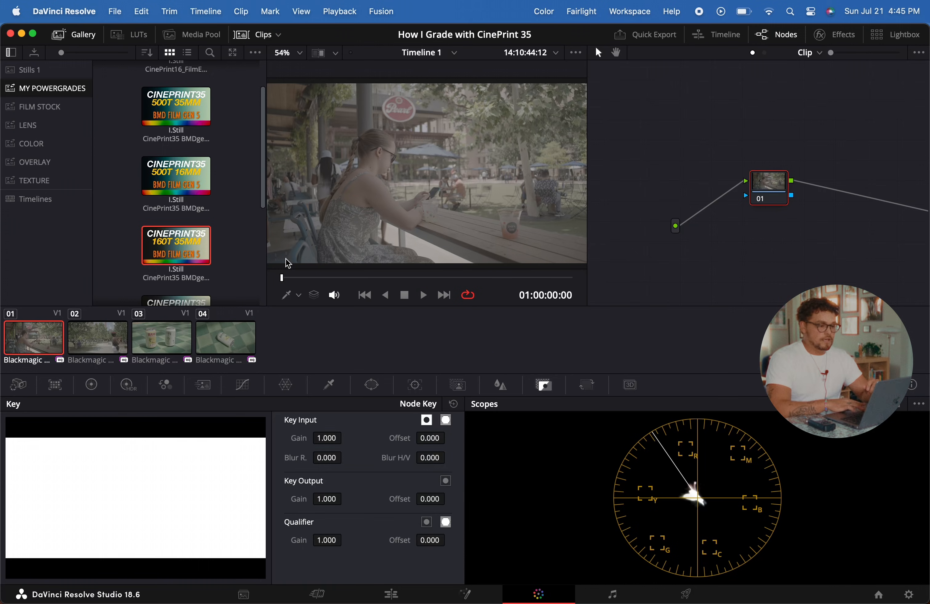
Compare the CinePrint35 500T, 160T and 250D PowerGrades by previewing them on clip 01.
{"action": "scroll", "coordinate": [239, 227], "scroll_direction": "up", "scroll_amount": 2}
{"action": "scroll", "coordinate": [242, 225], "scroll_direction": "down", "scroll_amount": 2}
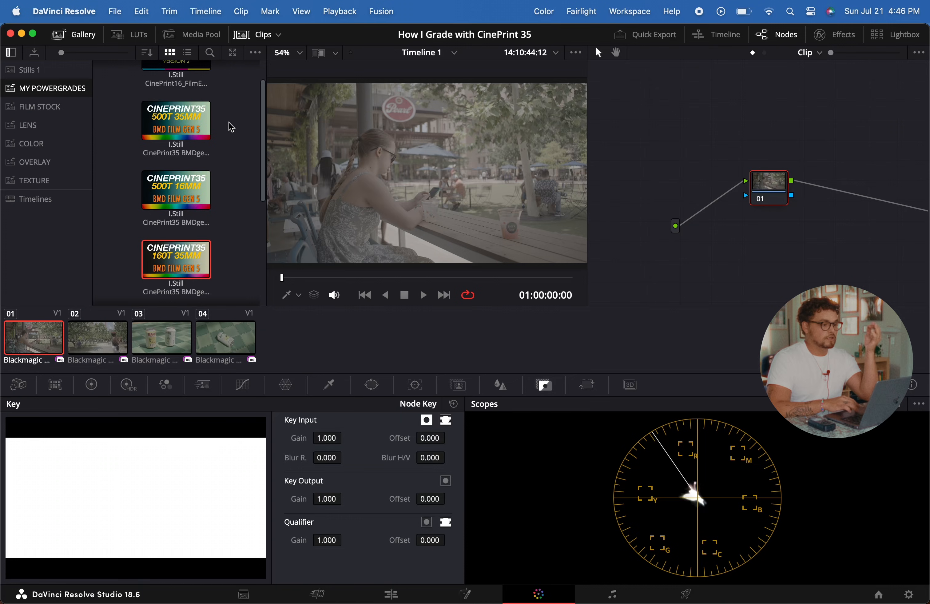
{"action": "mouse_move", "coordinate": [182, 123]}
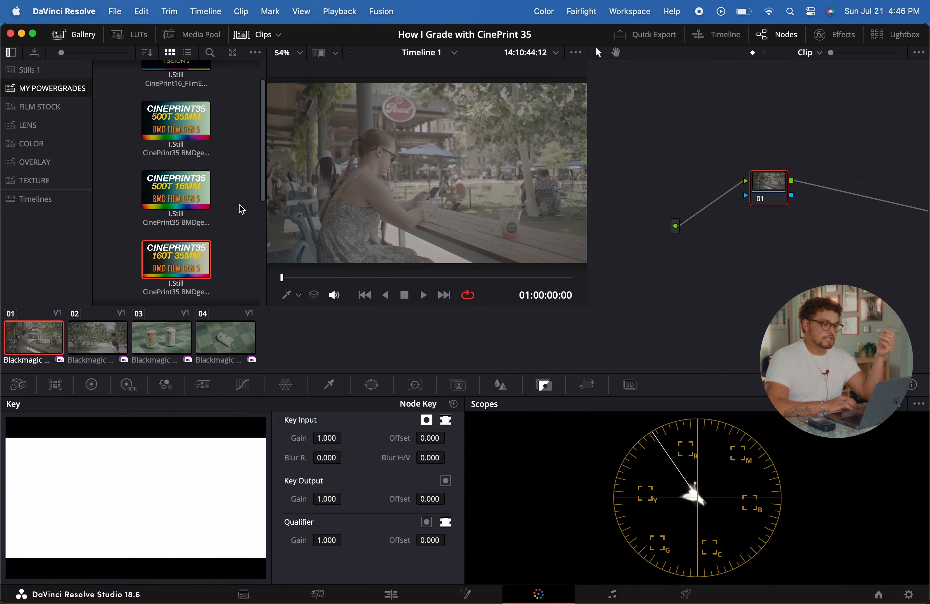
{"action": "scroll", "coordinate": [241, 209], "scroll_direction": "down", "scroll_amount": 3}
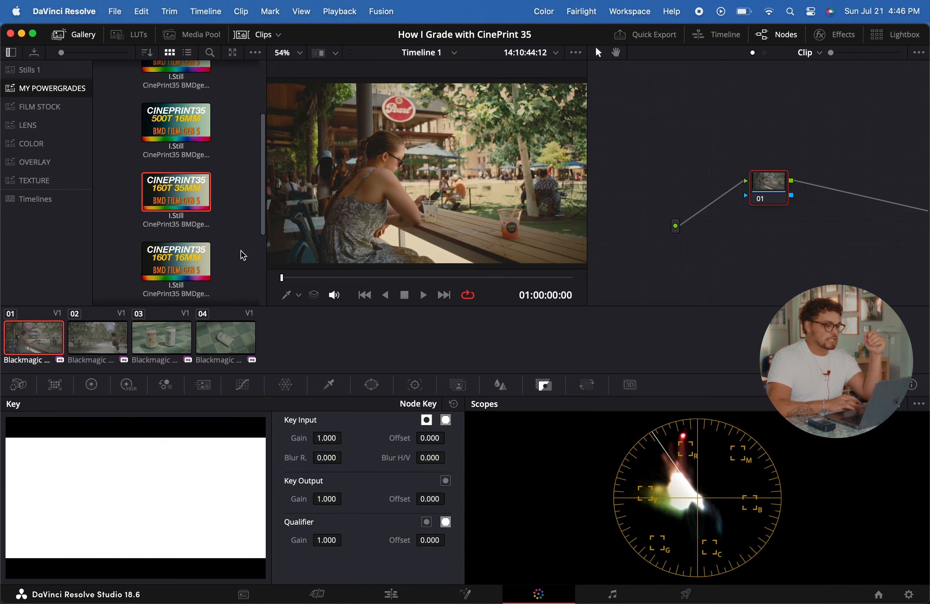
{"action": "scroll", "coordinate": [236, 257], "scroll_direction": "down", "scroll_amount": 5}
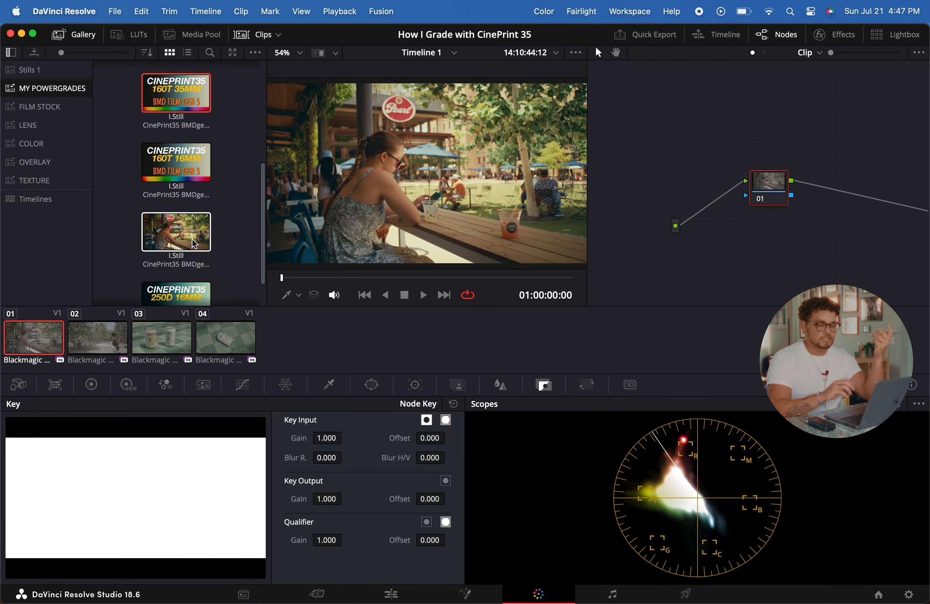
{"action": "scroll", "coordinate": [227, 240], "scroll_direction": "down", "scroll_amount": 3}
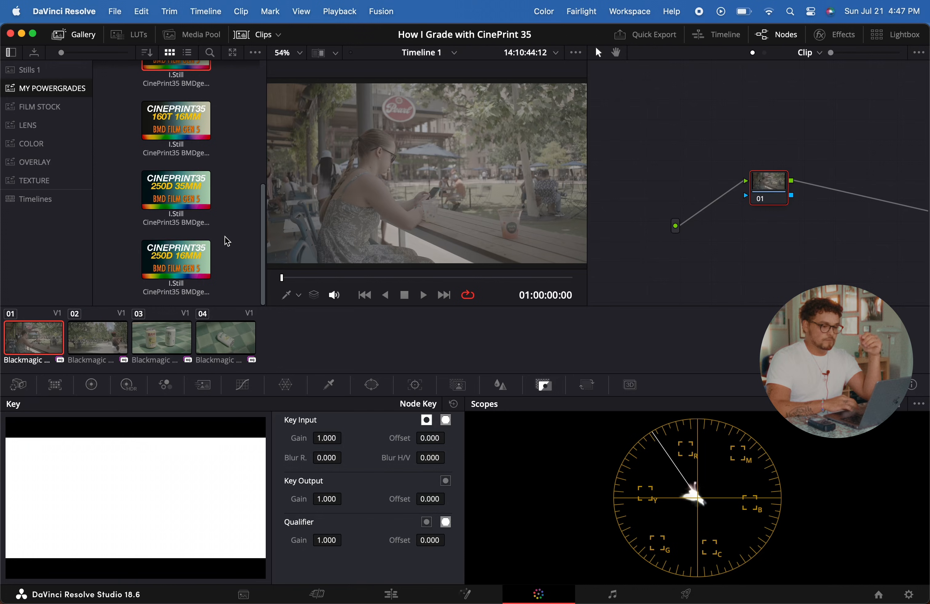
{"action": "scroll", "coordinate": [227, 241], "scroll_direction": "up", "scroll_amount": 10}
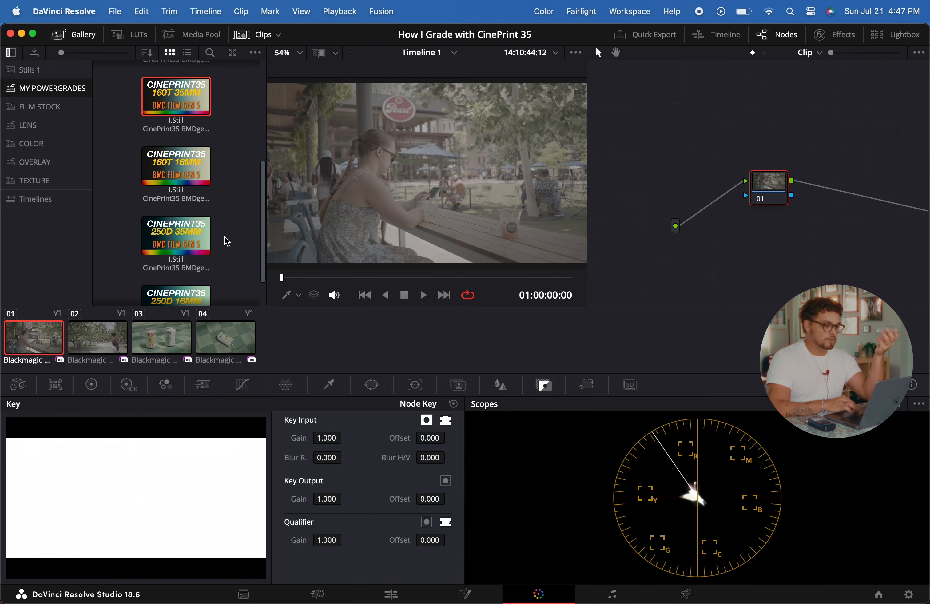
{"action": "scroll", "coordinate": [227, 241], "scroll_direction": "down", "scroll_amount": 3}
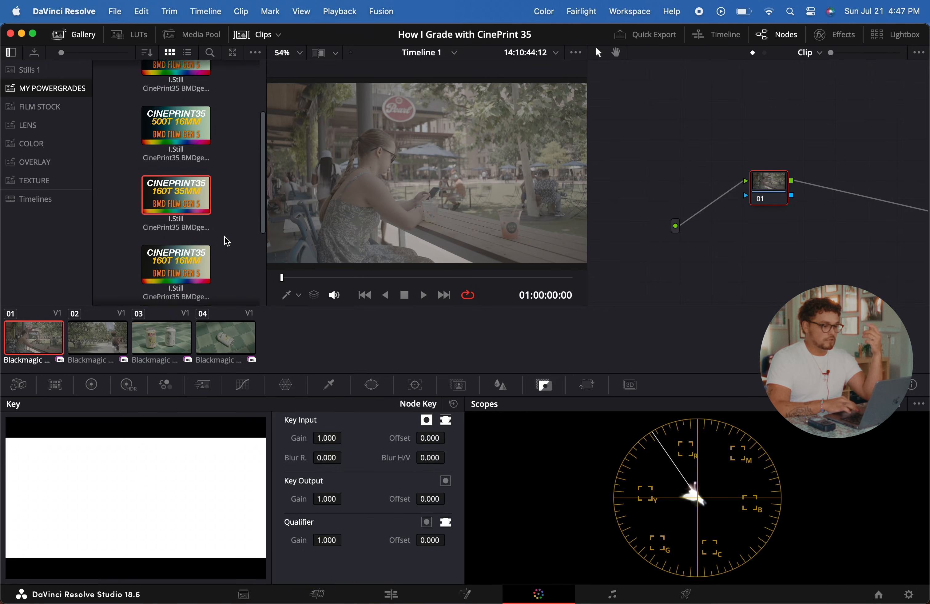
{"action": "scroll", "coordinate": [230, 235], "scroll_direction": "up", "scroll_amount": 4}
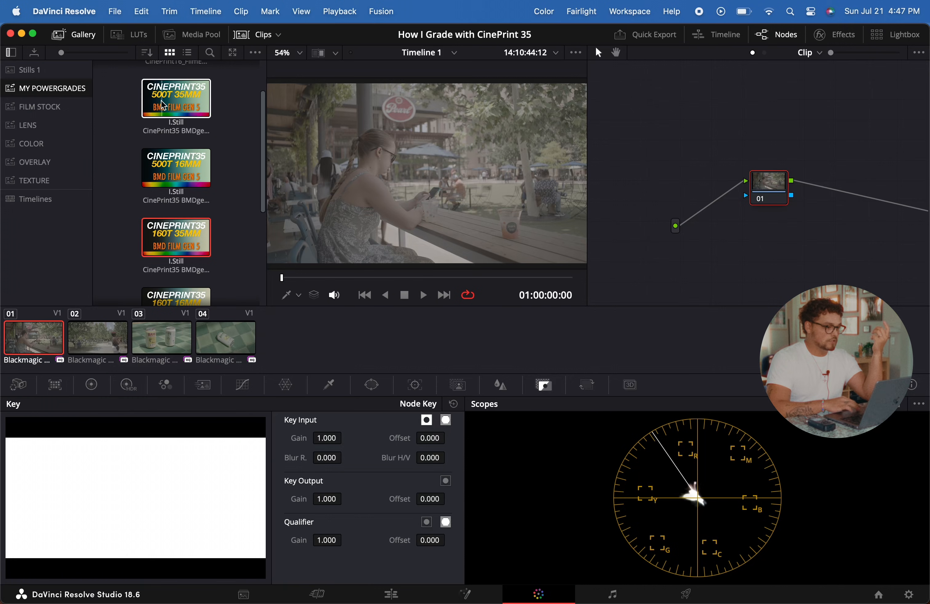
{"action": "mouse_move", "coordinate": [166, 101]}
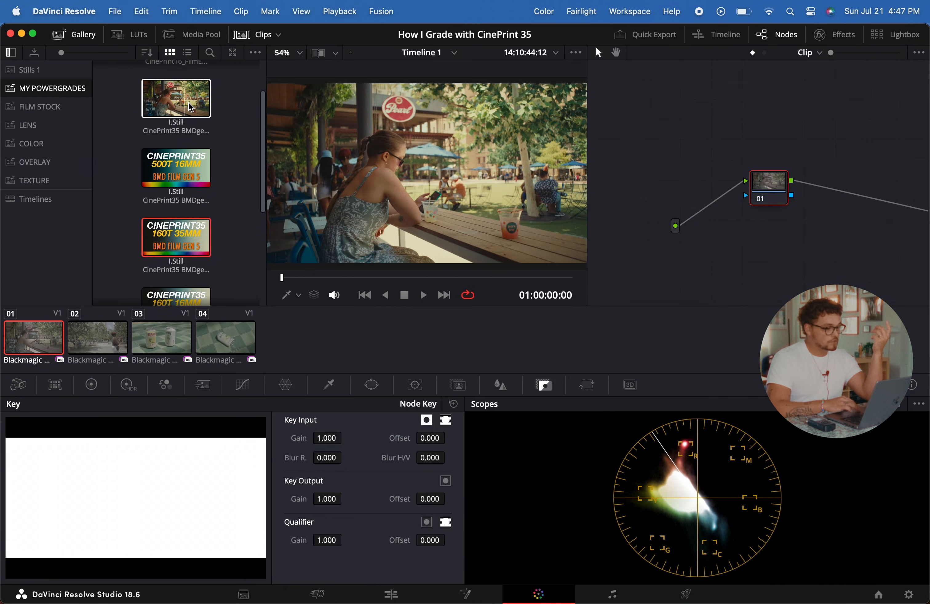
{"action": "mouse_move", "coordinate": [179, 244]}
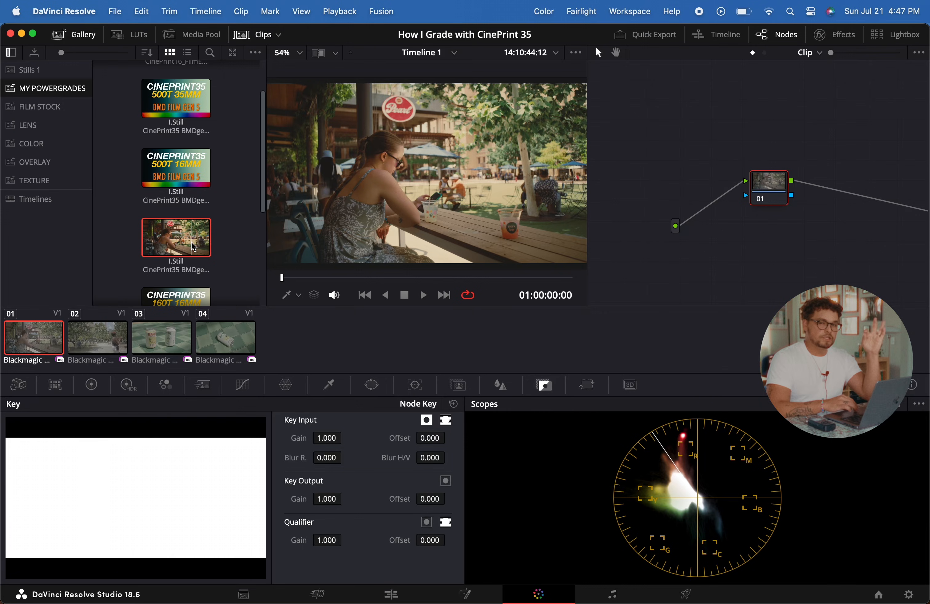
Apply the CinePrint35 250D 35MM PowerGrade for BMD Film Gen 5 to the single node of clip 01.
{"action": "scroll", "coordinate": [213, 240], "scroll_direction": "down", "scroll_amount": 2}
{"action": "scroll", "coordinate": [213, 240], "scroll_direction": "down", "scroll_amount": 1}
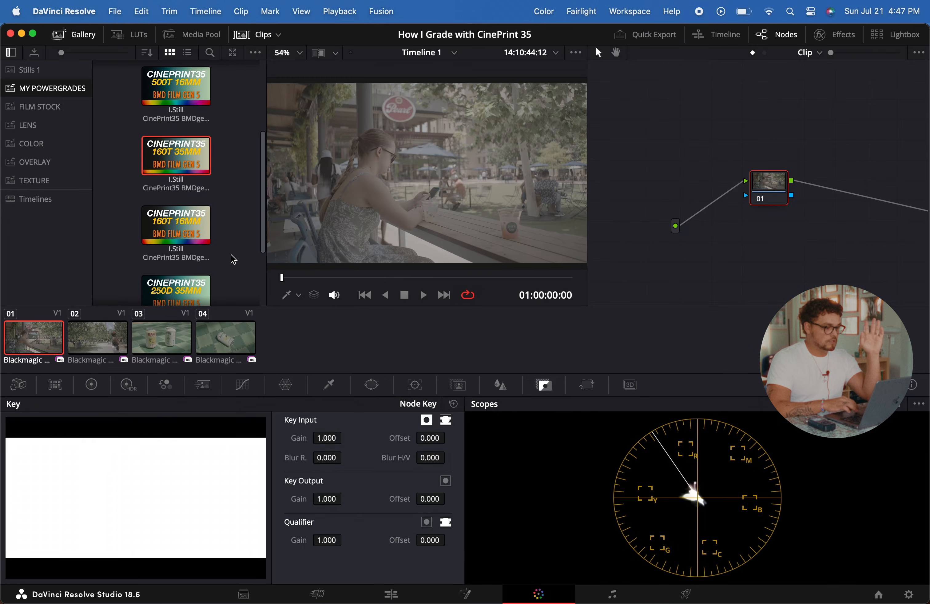
{"action": "mouse_move", "coordinate": [168, 291]}
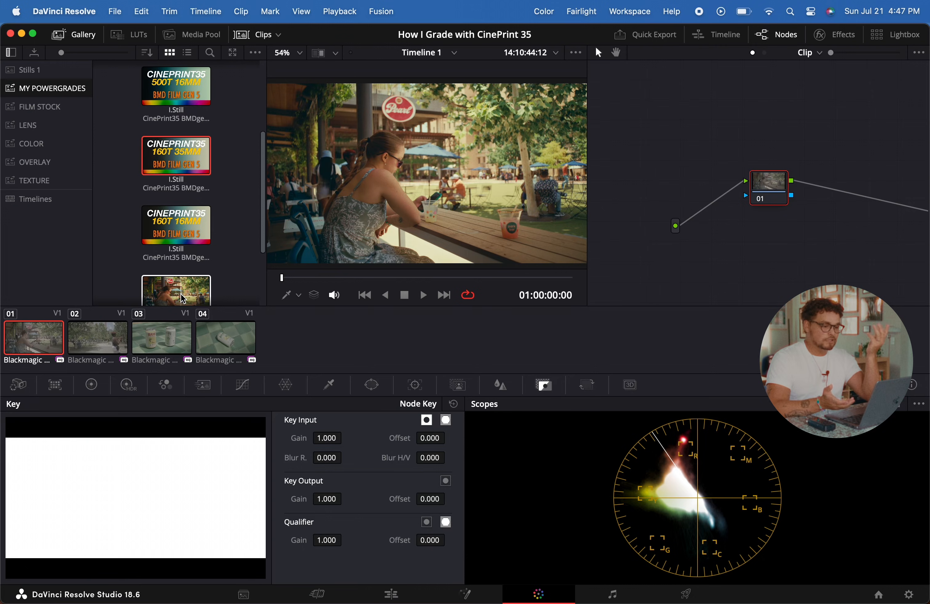
{"action": "left_click_drag", "start_coordinate": [183, 299], "coordinate": [769, 188]}
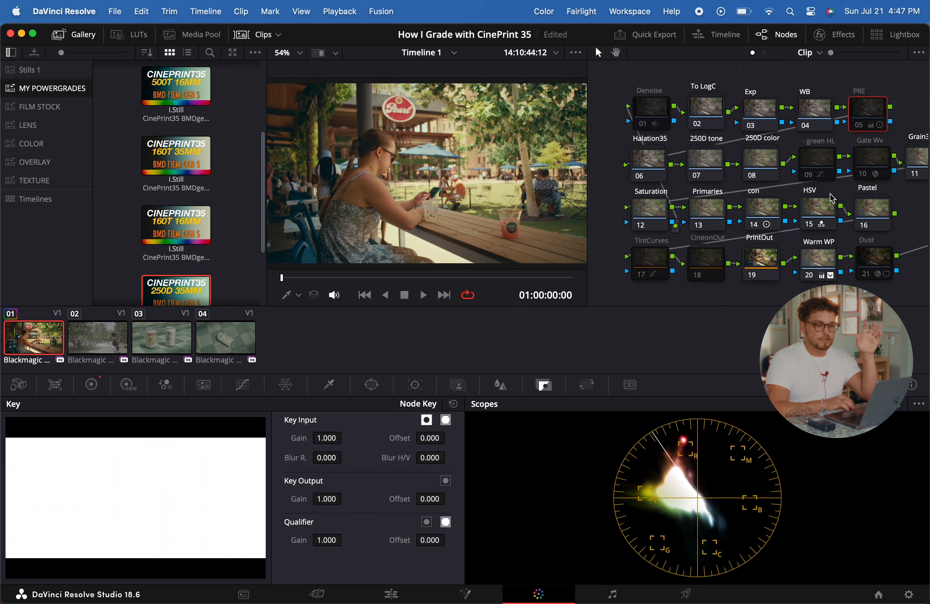
Set the viewer's on-screen control to Qualifier so the subject's skin tone can be checked on the vectorscope.
{"action": "scroll", "coordinate": [832, 197], "scroll_direction": "right", "scroll_amount": 3}
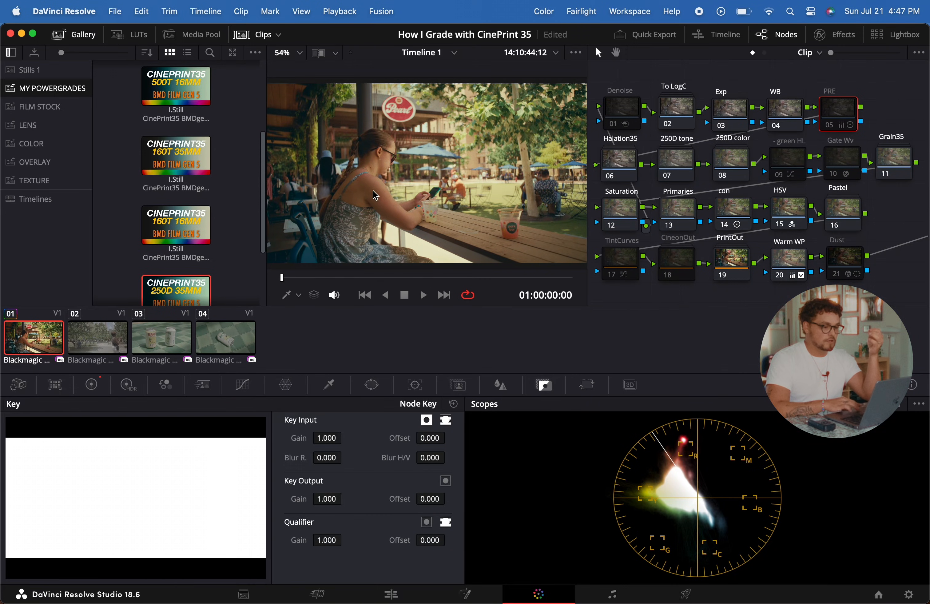
{"action": "left_click", "coordinate": [298, 295]}
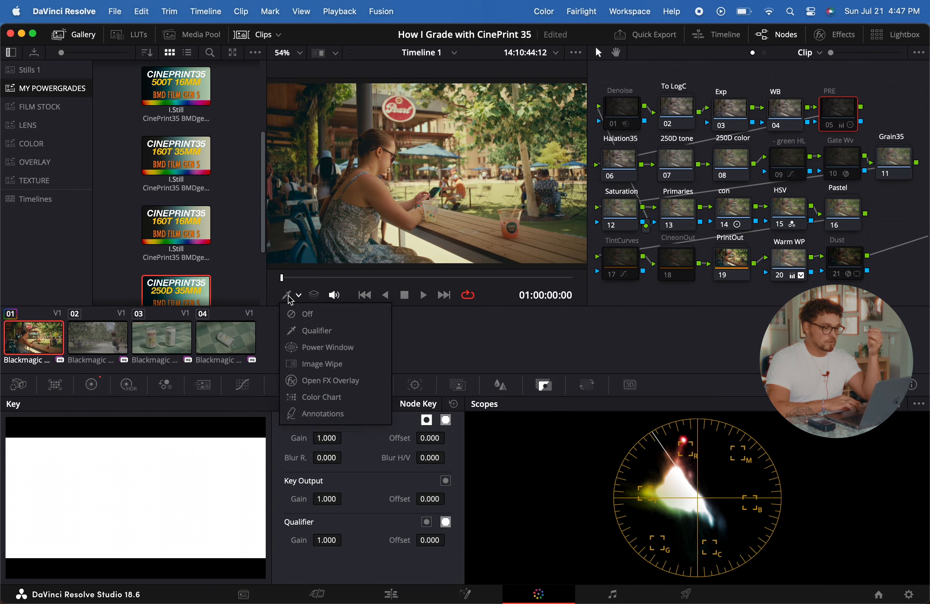
{"action": "left_click", "coordinate": [314, 332]}
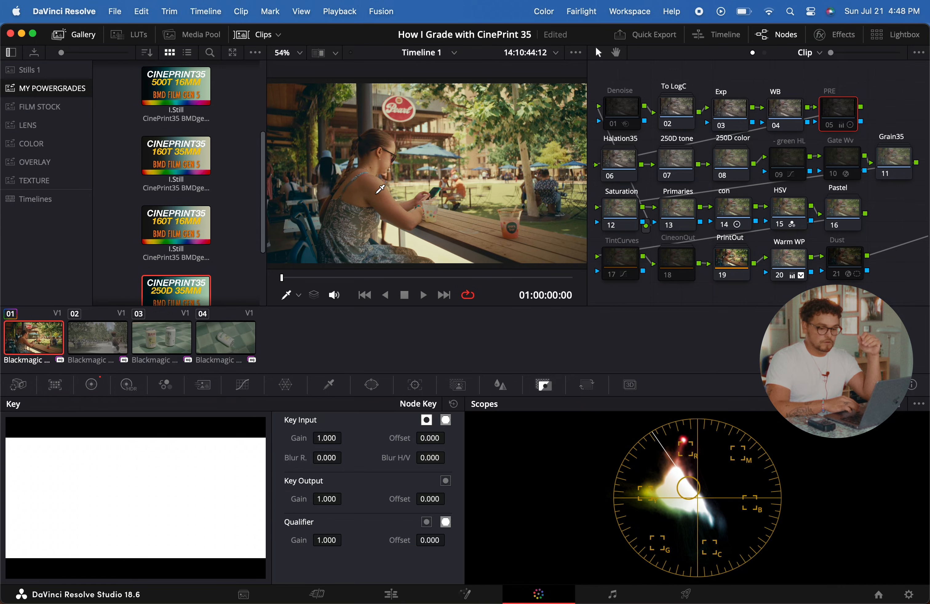
Cool the WB node with the primaries' Offset wheel to red 23.87, green 24.76 and blue 25.50.
{"action": "left_click", "coordinate": [784, 110]}
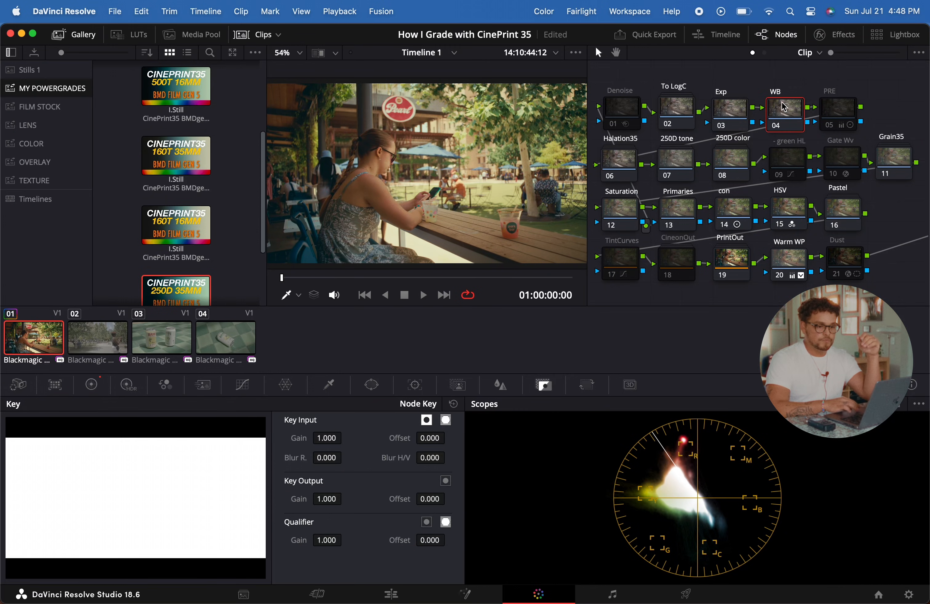
{"action": "left_click", "coordinate": [93, 386]}
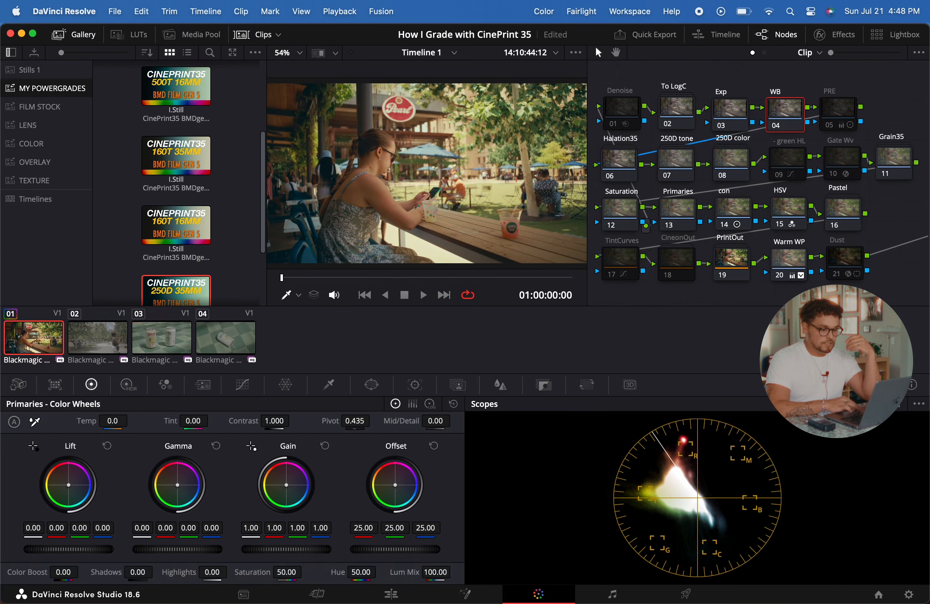
{"action": "left_click_drag", "start_coordinate": [395, 486], "coordinate": [404, 496]}
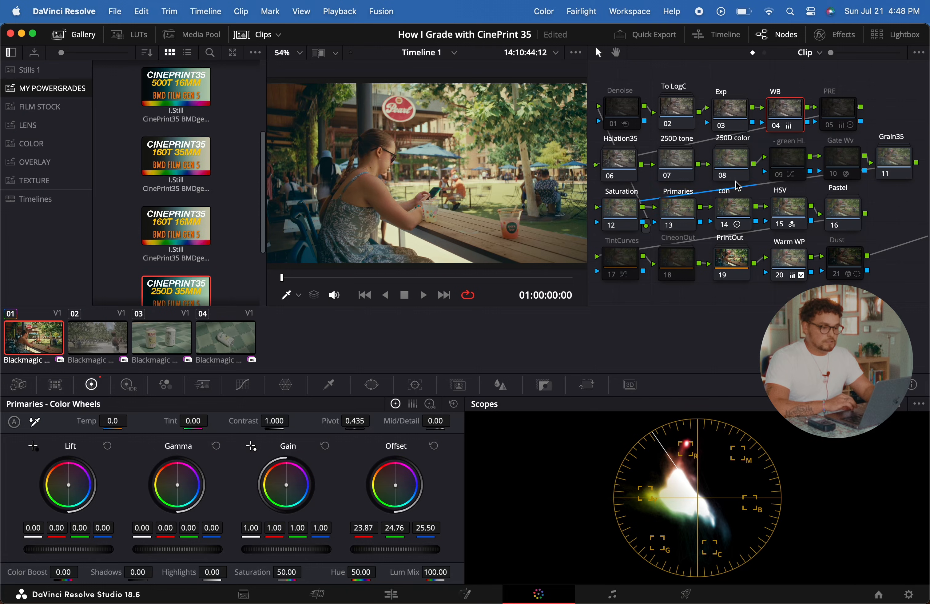
Switch the scopes to the RGB parade and bring up the HDR color wheels for the Exp node.
{"action": "left_click", "coordinate": [839, 404]}
{"action": "left_click", "coordinate": [833, 436]}
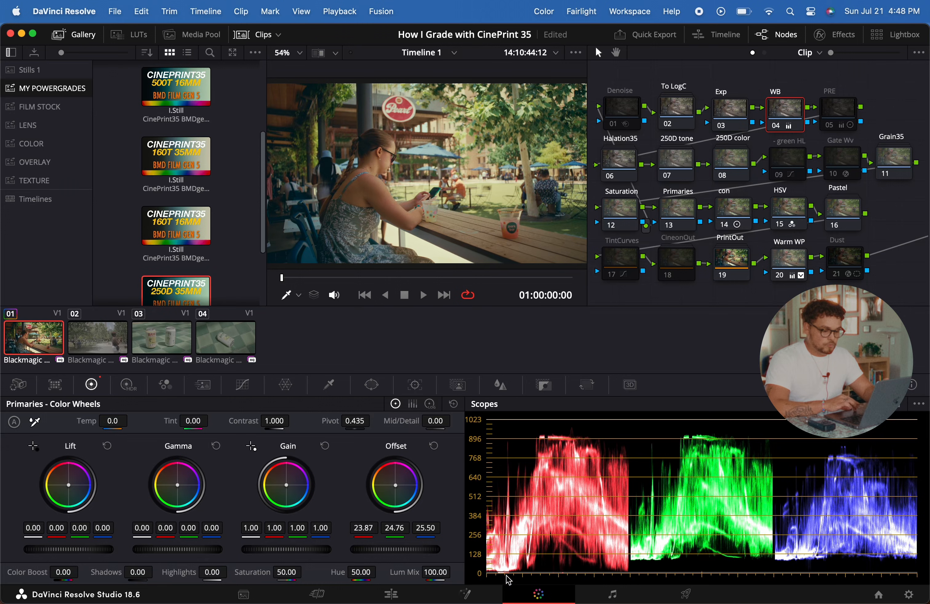
{"action": "left_click", "coordinate": [736, 114]}
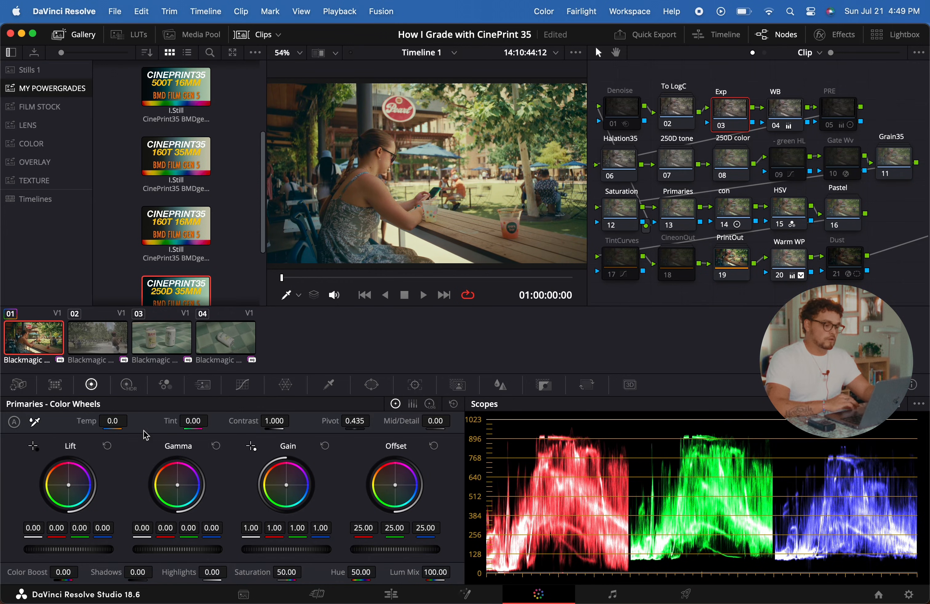
{"action": "left_click", "coordinate": [128, 385]}
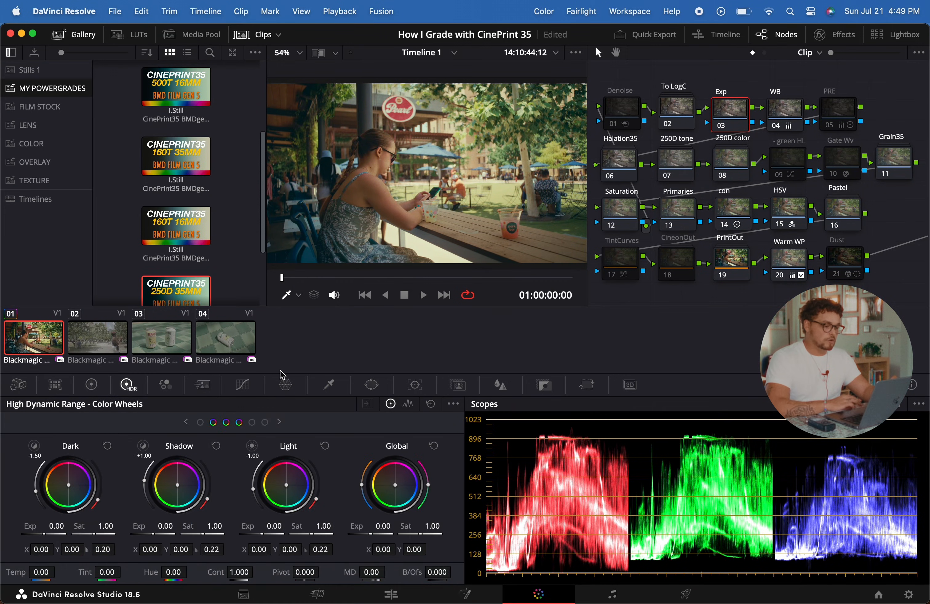
Set the HDR wheels' color space to Blackmagic Design Wide Gamut Gen 4 / 5 and gamma to Blackmagic Design Film Gen 5.
{"action": "left_click", "coordinate": [454, 405]}
{"action": "mouse_move", "coordinate": [481, 516]}
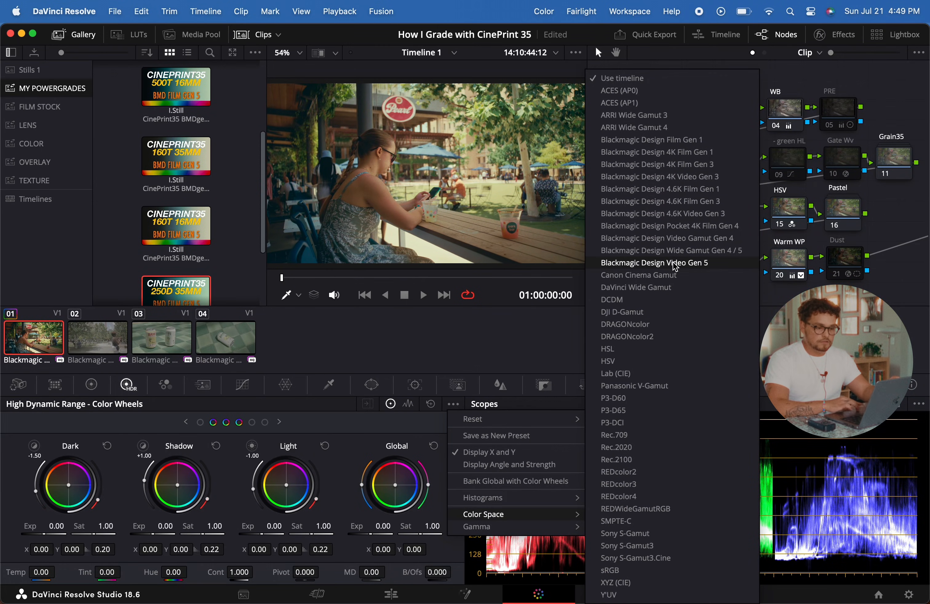
{"action": "left_click", "coordinate": [689, 254]}
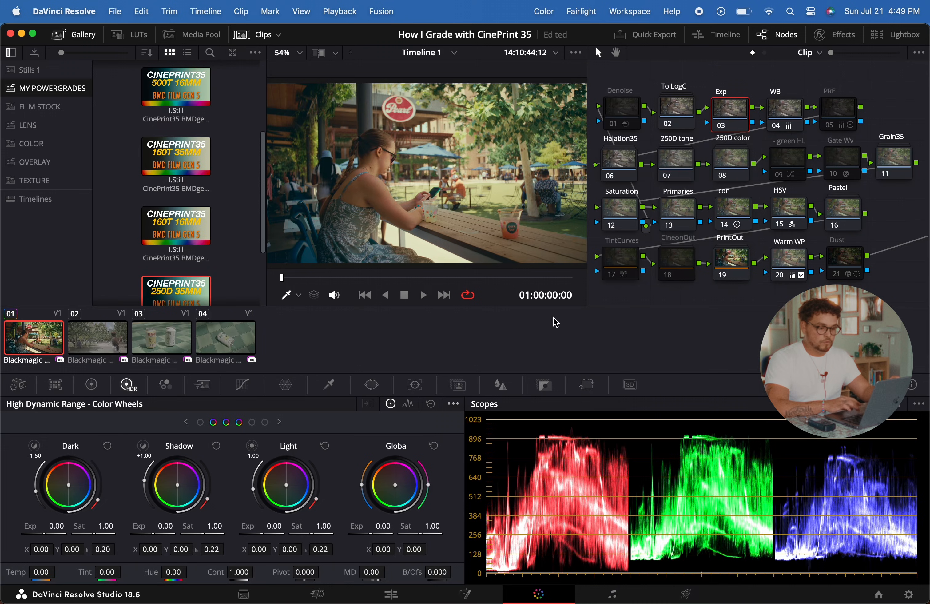
{"action": "left_click", "coordinate": [454, 404]}
{"action": "mouse_move", "coordinate": [476, 526]}
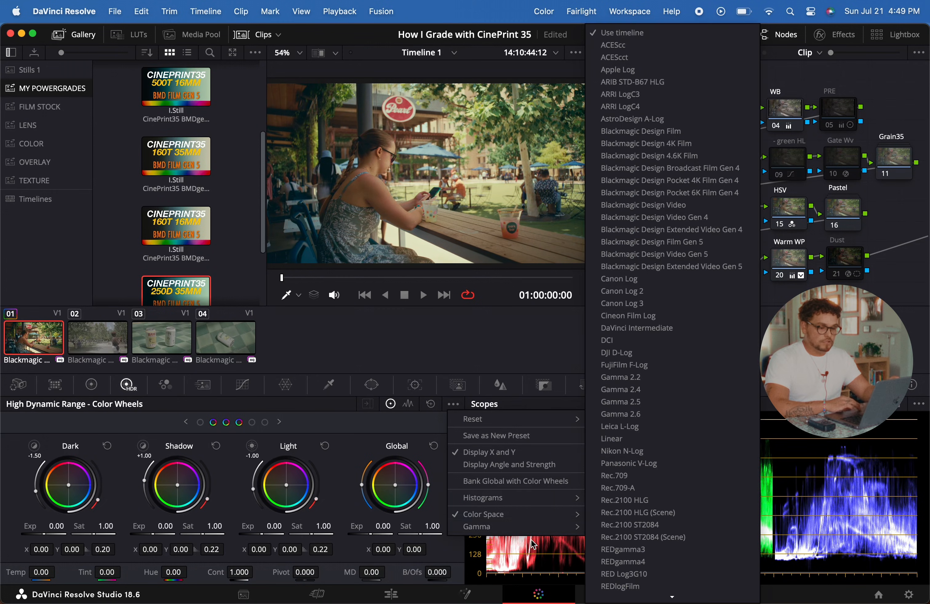
{"action": "left_click", "coordinate": [702, 243]}
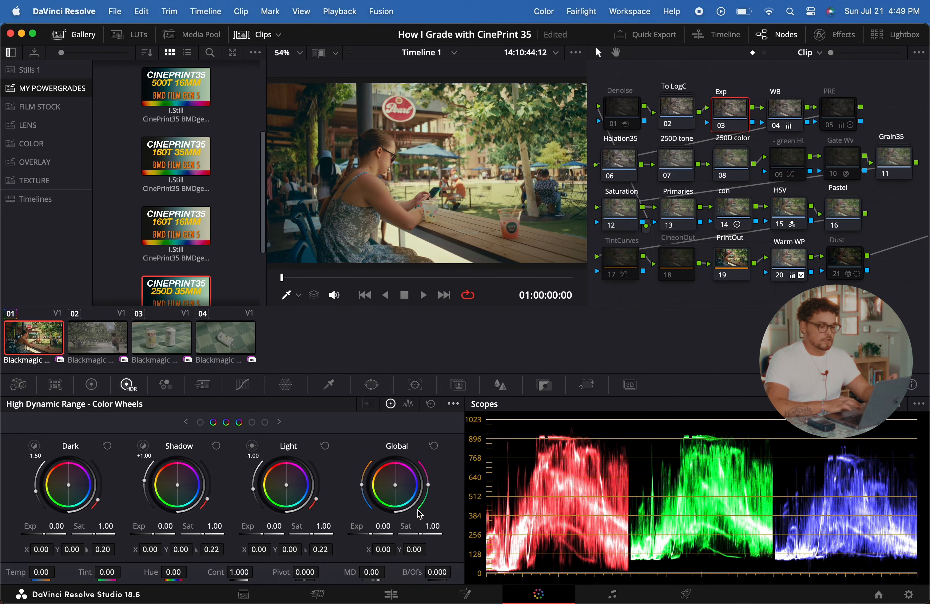
Raise the Exp node's Global exposure to 0.35 in the HDR wheels.
{"action": "left_click_drag", "start_coordinate": [381, 527], "coordinate": [408, 527]}
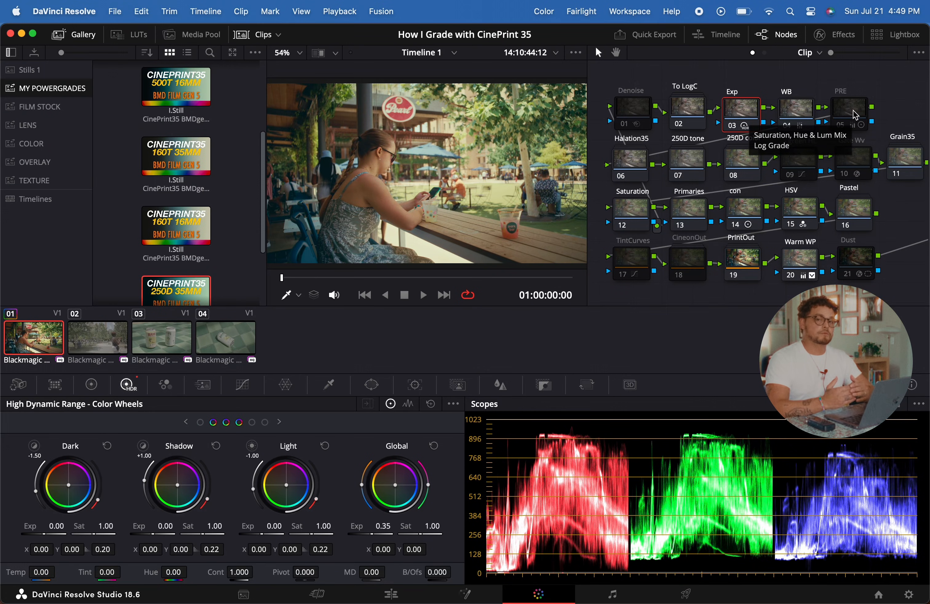
Enable the PRE node and compare the image with the 250D tone and 250D color nodes off and on.
{"action": "left_click", "coordinate": [840, 128]}
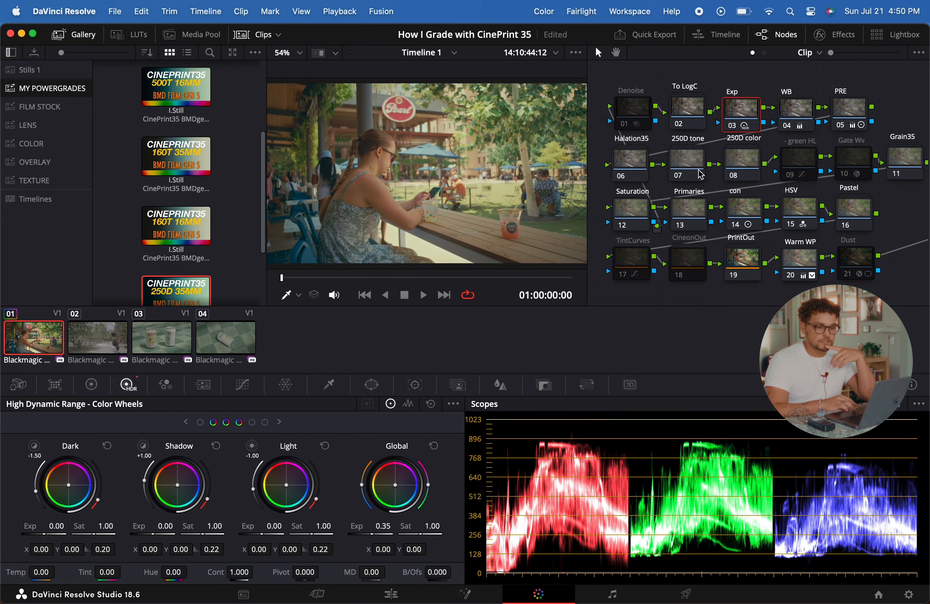
{"action": "left_click", "coordinate": [679, 177]}
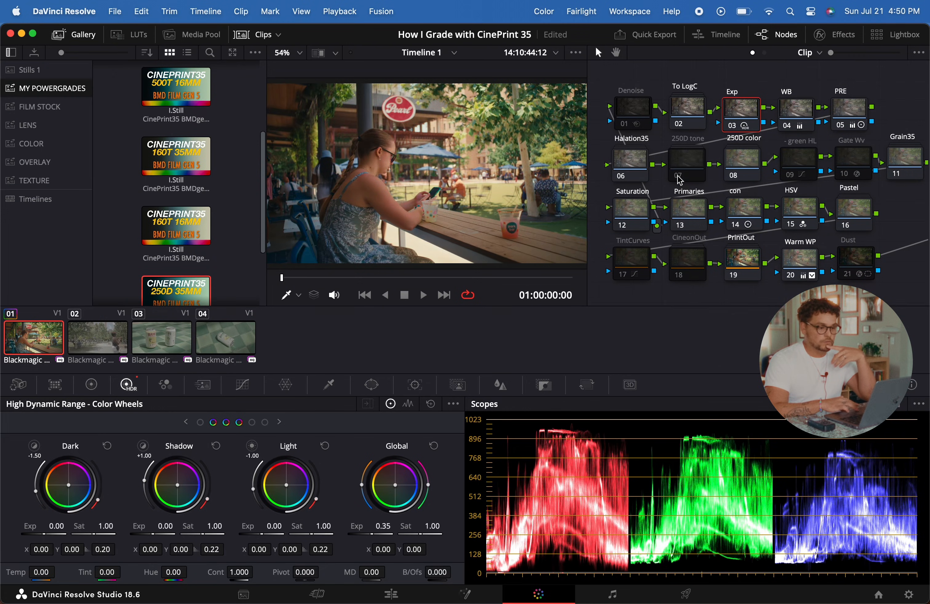
{"action": "left_click", "coordinate": [679, 178]}
{"action": "left_click", "coordinate": [733, 177]}
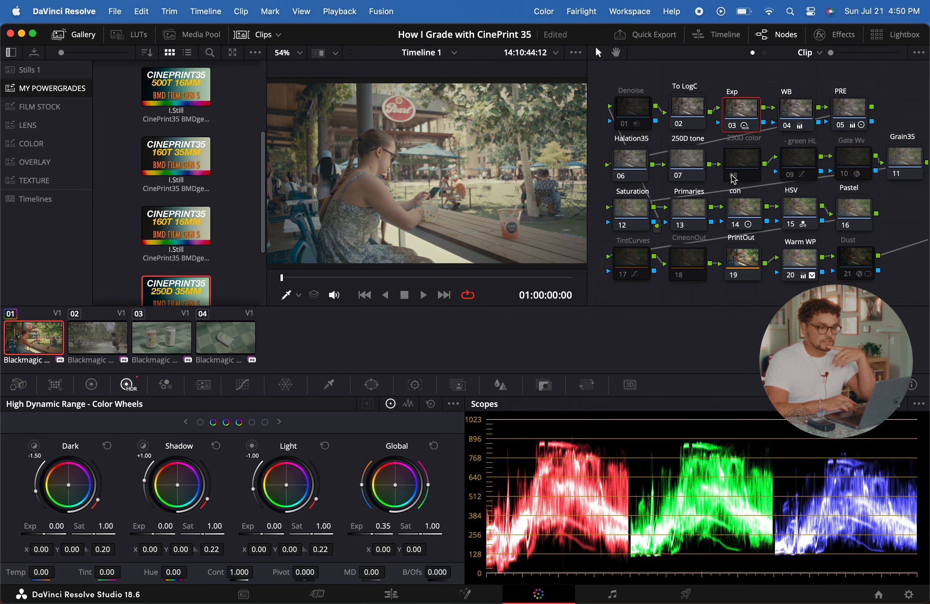
{"action": "left_click", "coordinate": [733, 177]}
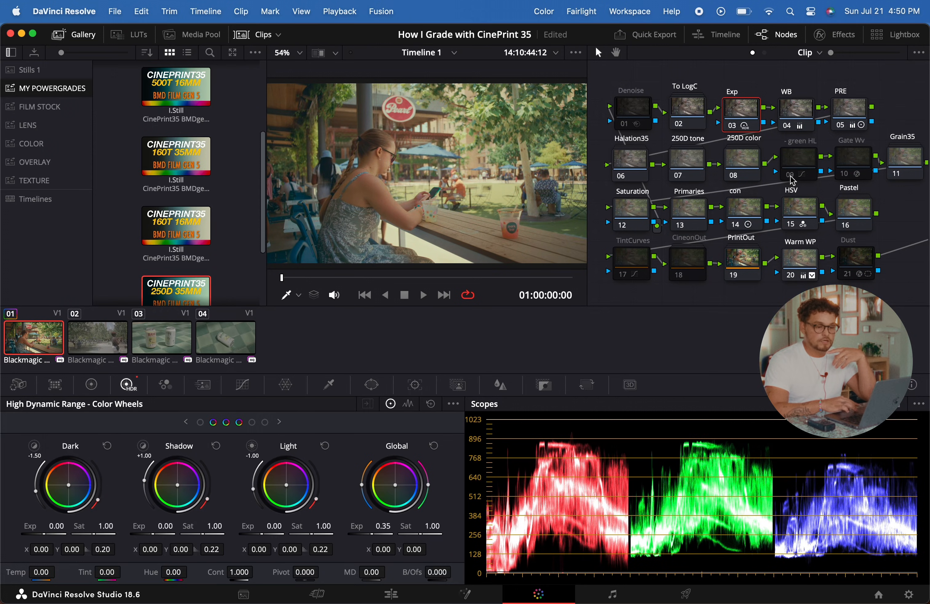
Switch the scopes to the vectorscope and enable the - green HL node, comparing its effect off and on.
{"action": "left_click", "coordinate": [849, 404]}
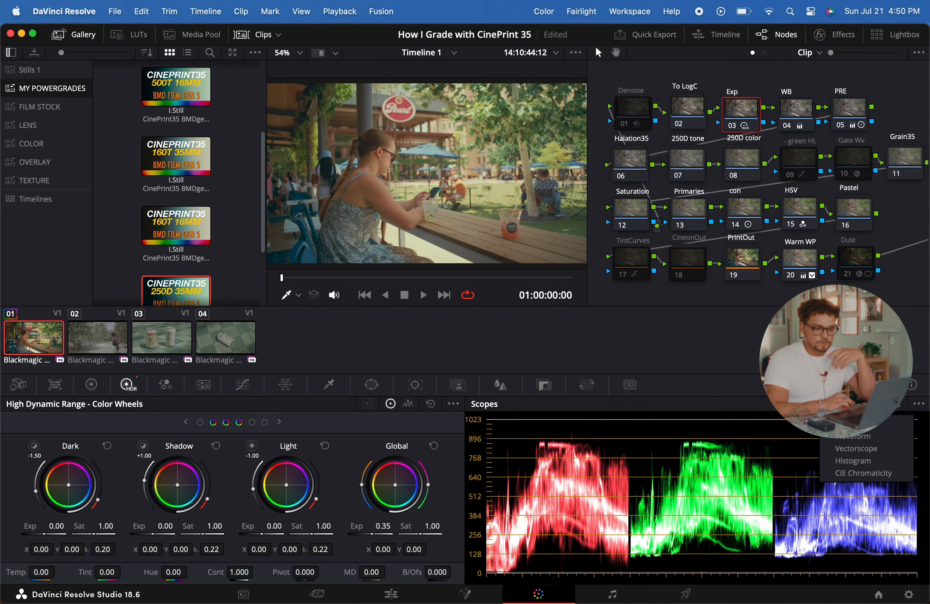
{"action": "left_click", "coordinate": [850, 451]}
{"action": "left_click", "coordinate": [791, 179]}
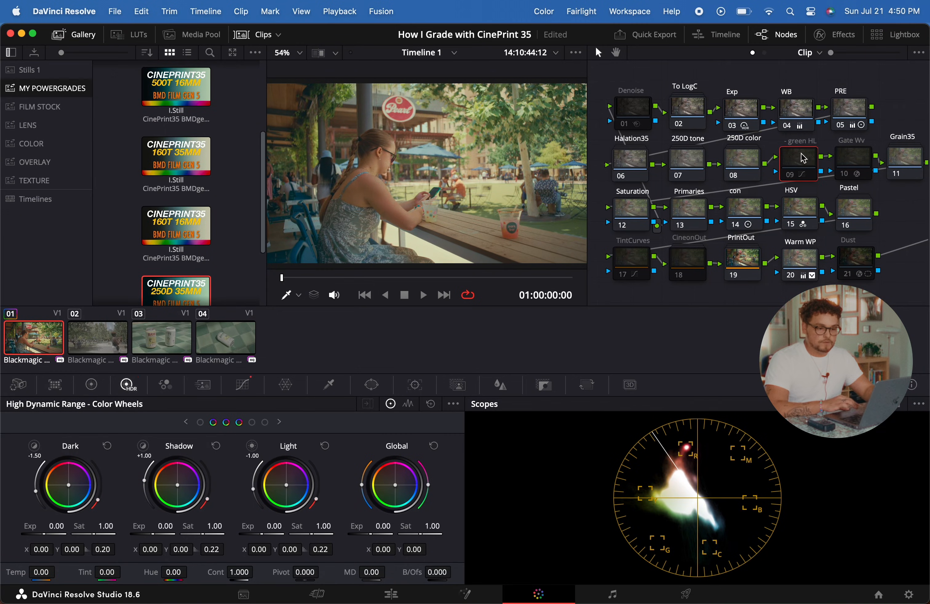
{"action": "left_click", "coordinate": [790, 175]}
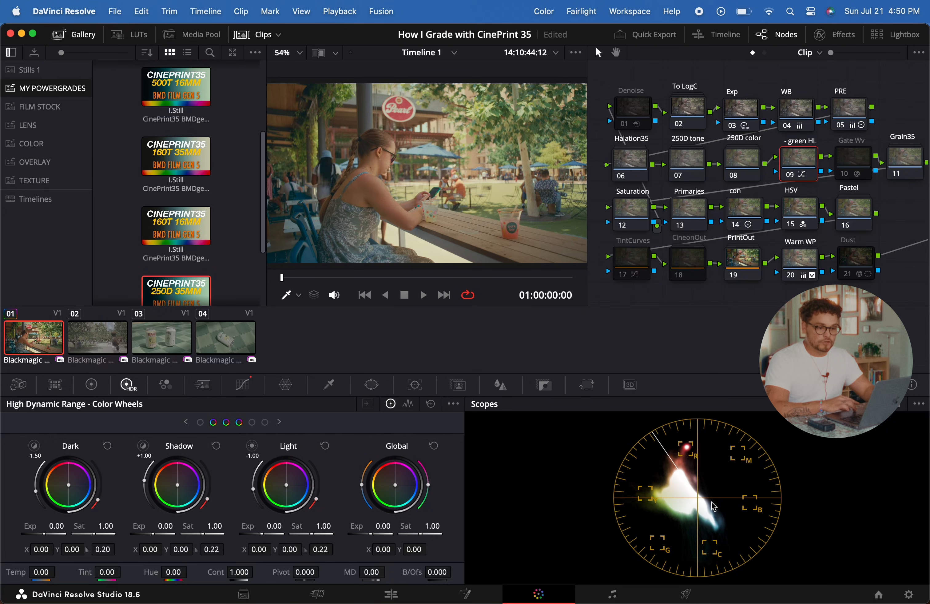
{"action": "left_click", "coordinate": [791, 177]}
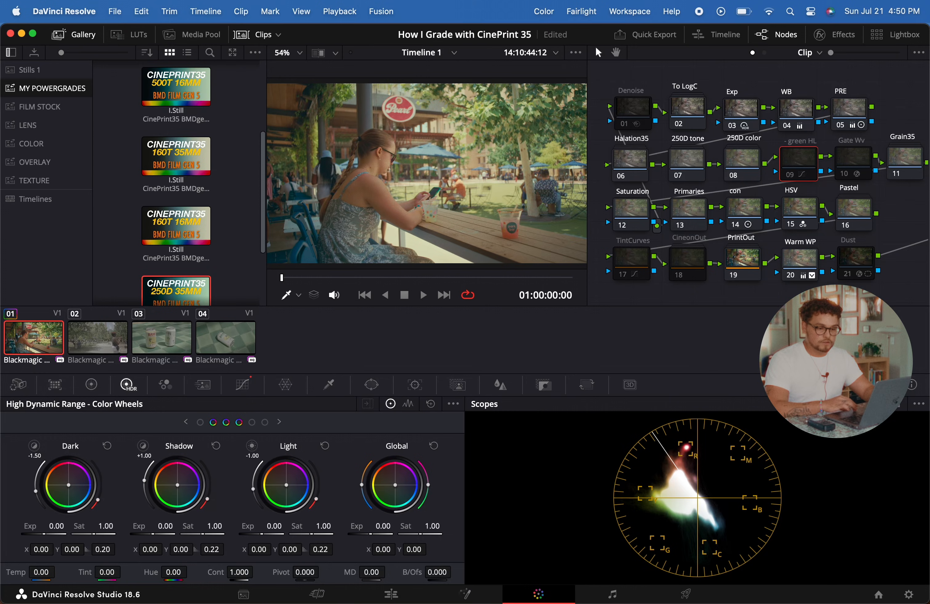
{"action": "left_click", "coordinate": [792, 179]}
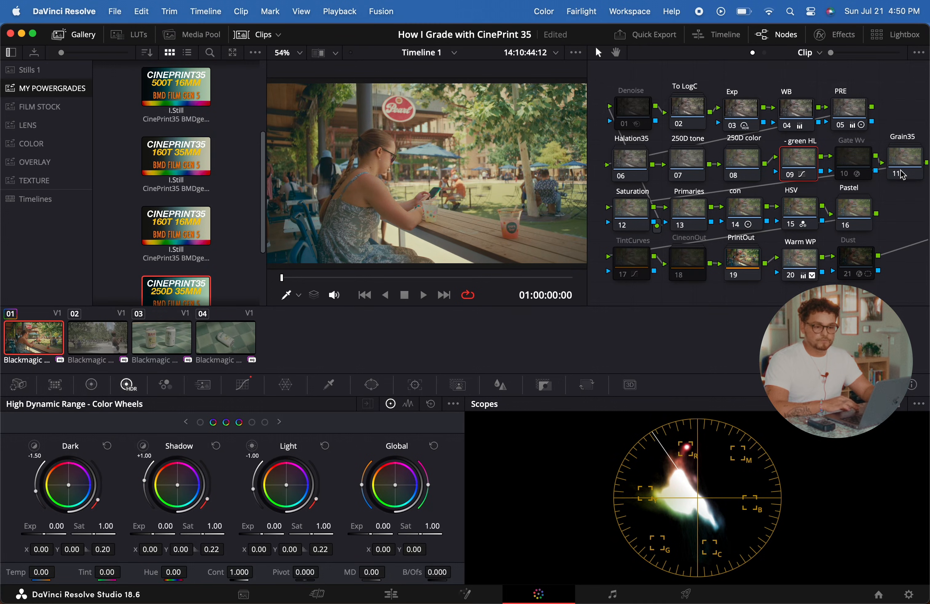
Inside the Grain35 compound node, disable 35grainHD and enable 35grain4K, returning to the main node graph.
{"action": "left_click", "coordinate": [906, 162]}
{"action": "right_click", "coordinate": [906, 163]}
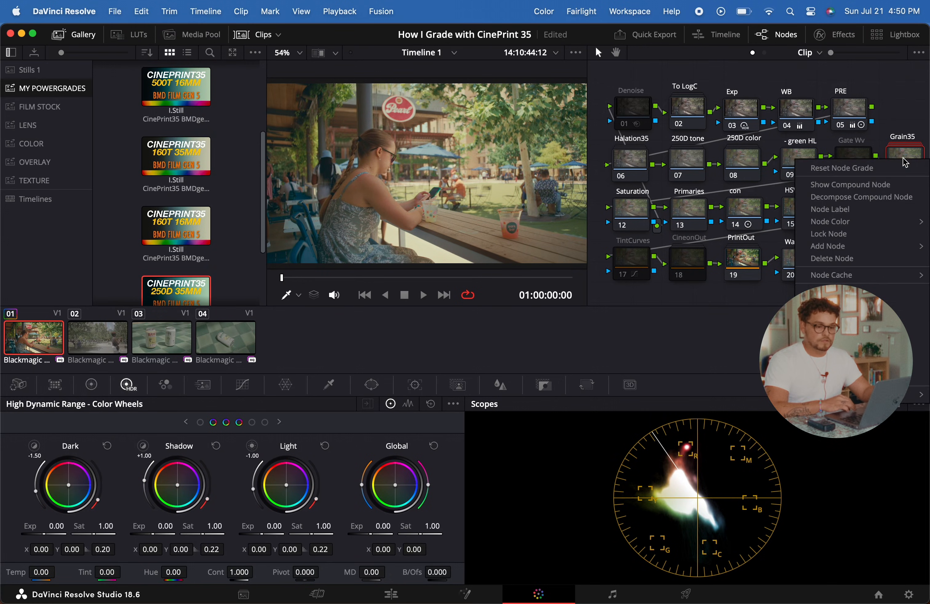
{"action": "left_click", "coordinate": [880, 184]}
{"action": "scroll", "coordinate": [684, 175], "scroll_direction": "down", "scroll_amount": 2}
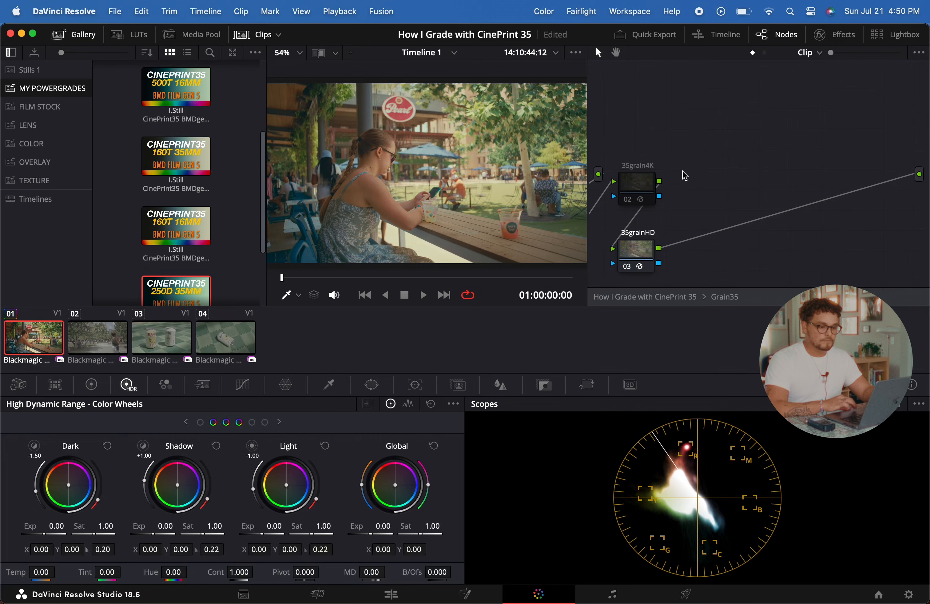
{"action": "left_click", "coordinate": [628, 257]}
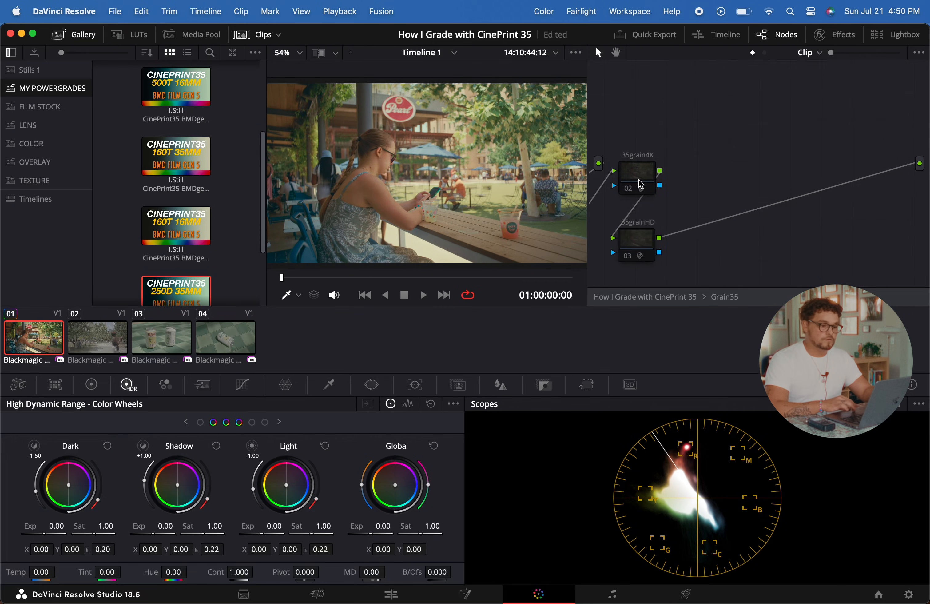
{"action": "left_click", "coordinate": [629, 189]}
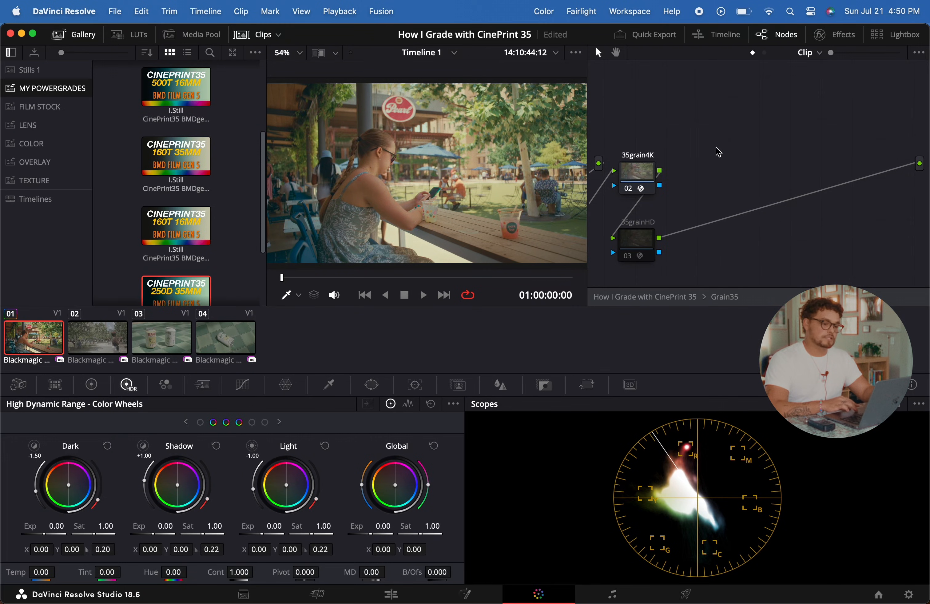
{"action": "right_click", "coordinate": [755, 154]}
{"action": "left_click", "coordinate": [796, 159]}
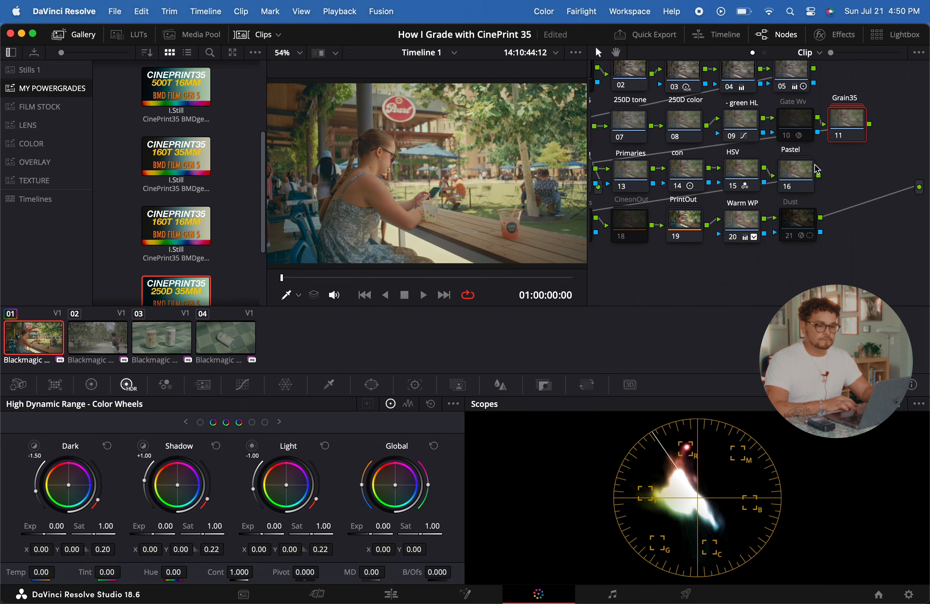
Bring up the primaries color wheels and raise the con node's contrast to 1.280.
{"action": "scroll", "coordinate": [657, 198], "scroll_direction": "left", "scroll_amount": 5}
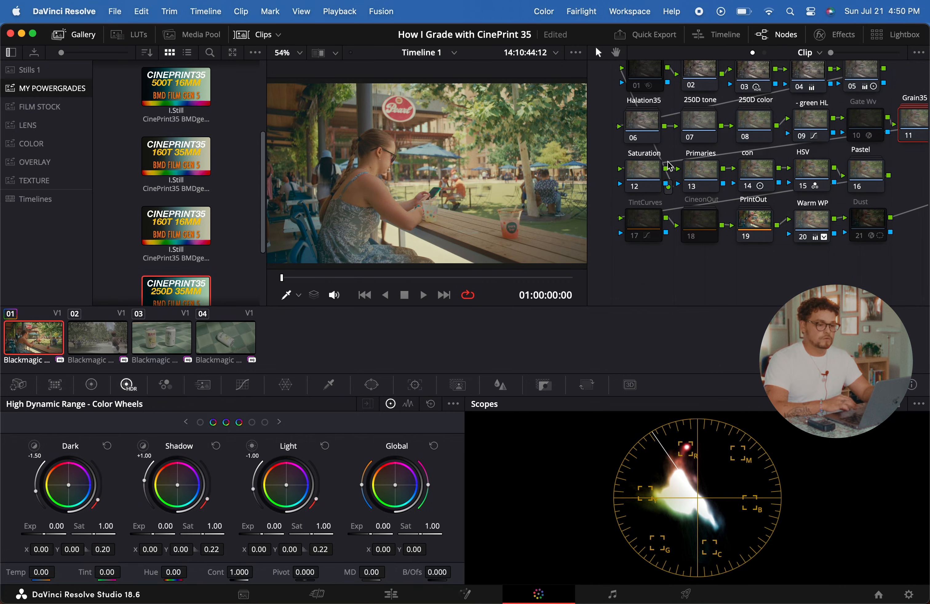
{"action": "left_click", "coordinate": [647, 173]}
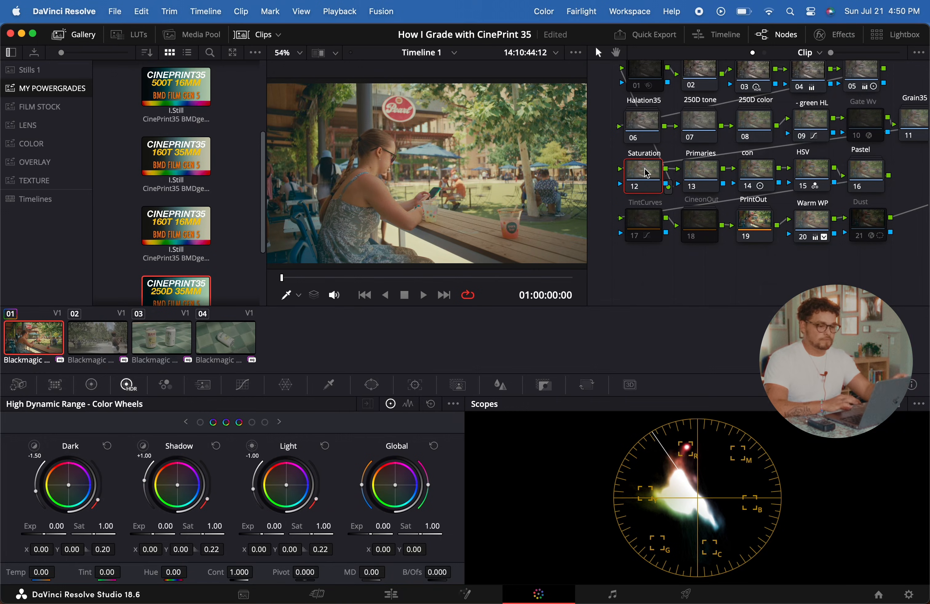
{"action": "left_click", "coordinate": [705, 176]}
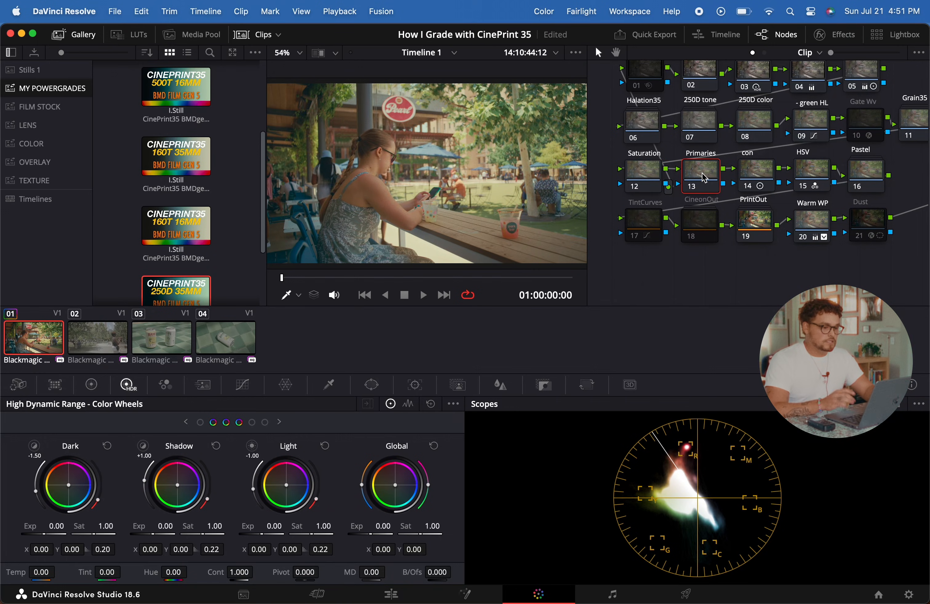
{"action": "left_click", "coordinate": [93, 386]}
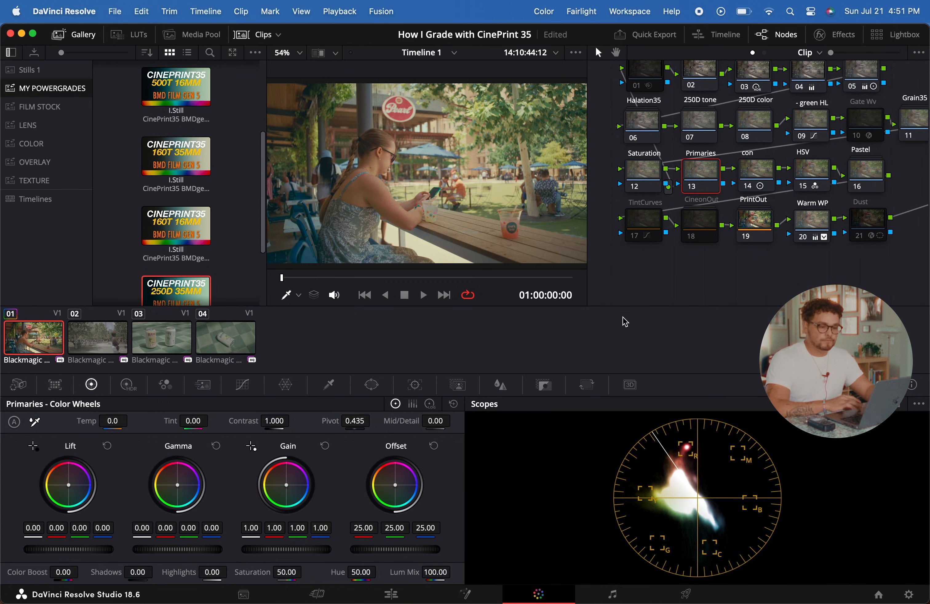
{"action": "left_click", "coordinate": [758, 172]}
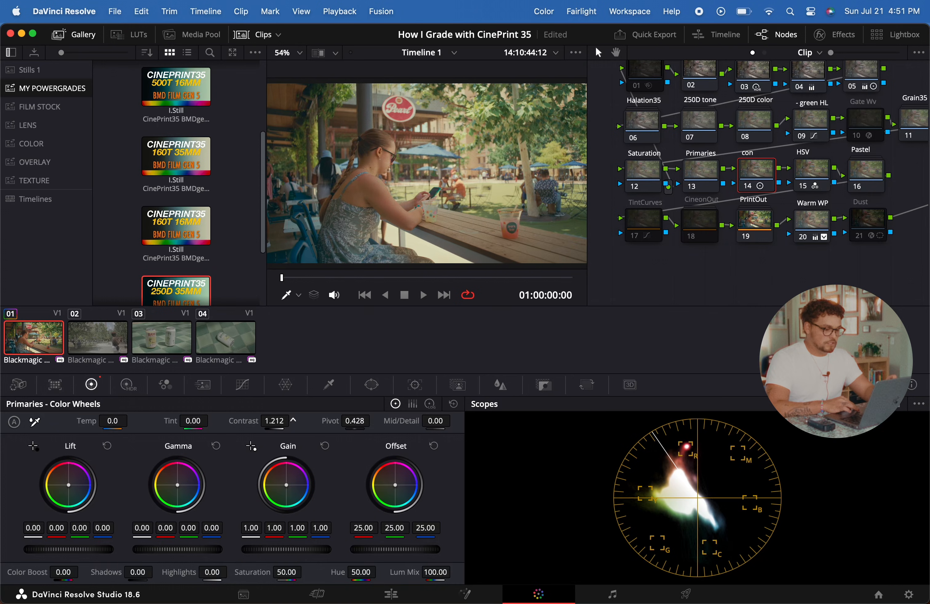
{"action": "left_click_drag", "start_coordinate": [293, 420], "coordinate": [305, 420]}
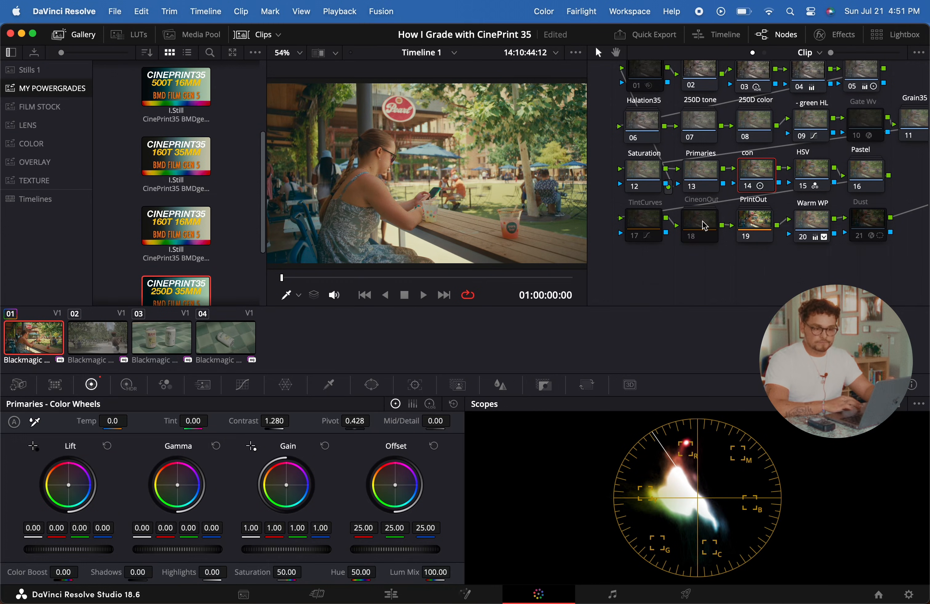
Compare the image with the HSV node and the Pastel compound node each switched off and on.
{"action": "scroll", "coordinate": [887, 199], "scroll_direction": "right", "scroll_amount": 1}
{"action": "left_click", "coordinate": [806, 177]}
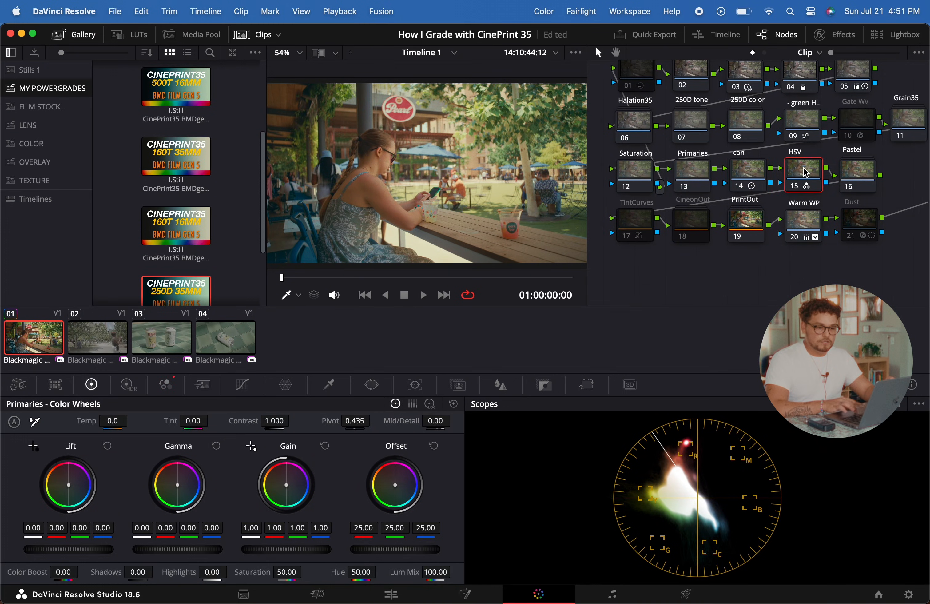
{"action": "left_click", "coordinate": [796, 191]}
{"action": "left_click", "coordinate": [796, 190]}
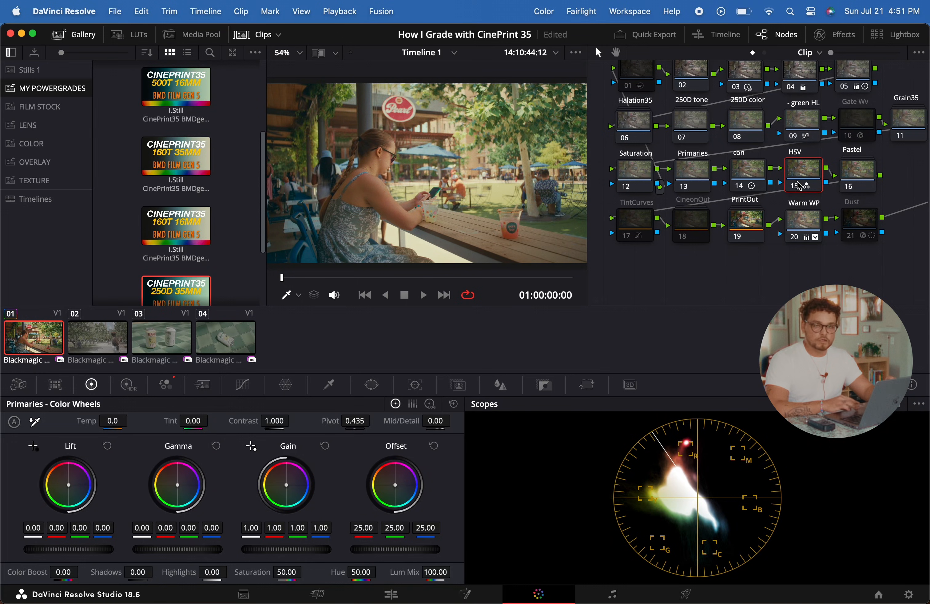
{"action": "left_click", "coordinate": [859, 179]}
{"action": "scroll", "coordinate": [860, 180], "scroll_direction": "right", "scroll_amount": 2}
{"action": "scroll", "coordinate": [860, 181], "scroll_direction": "right", "scroll_amount": 2}
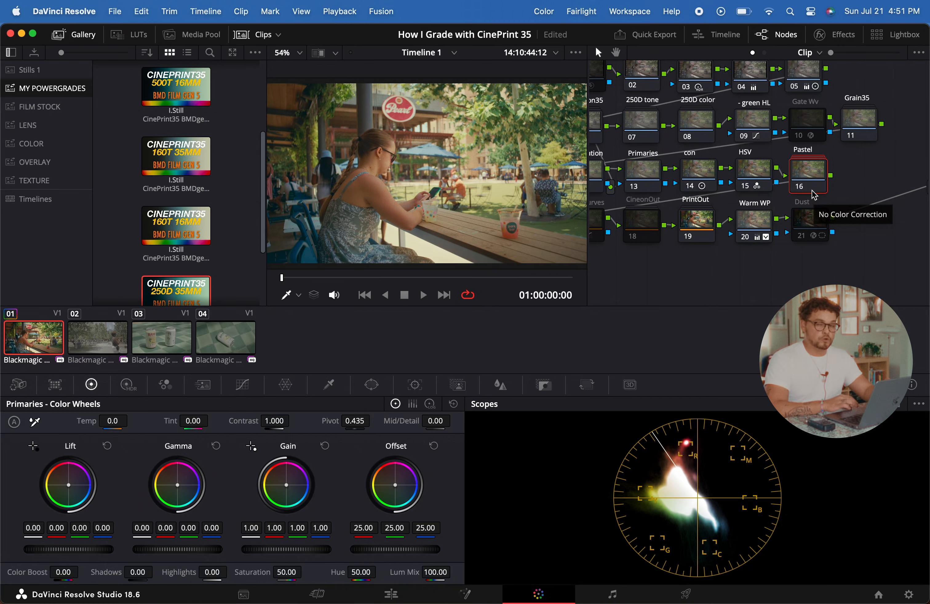
{"action": "left_click", "coordinate": [800, 188]}
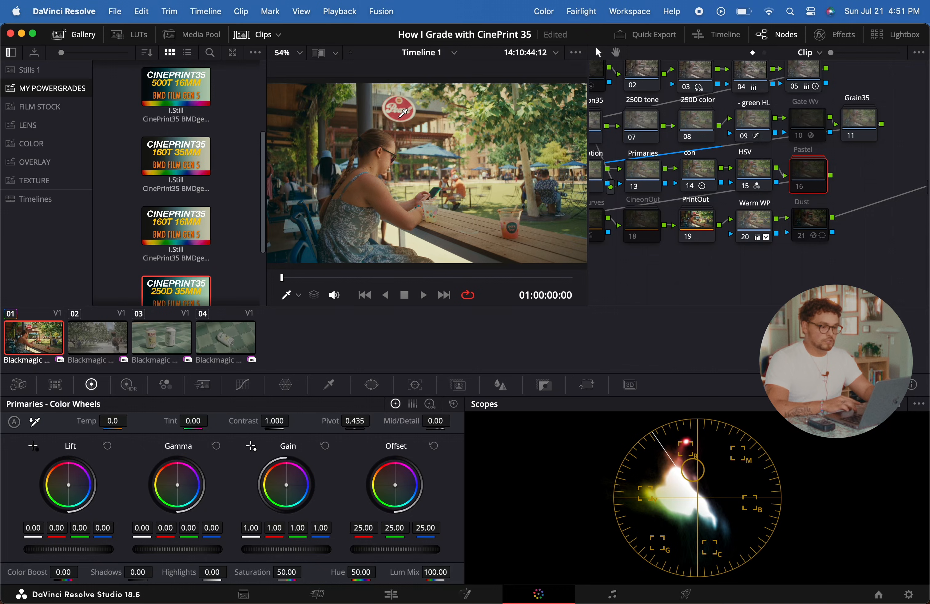
{"action": "left_click", "coordinate": [802, 188]}
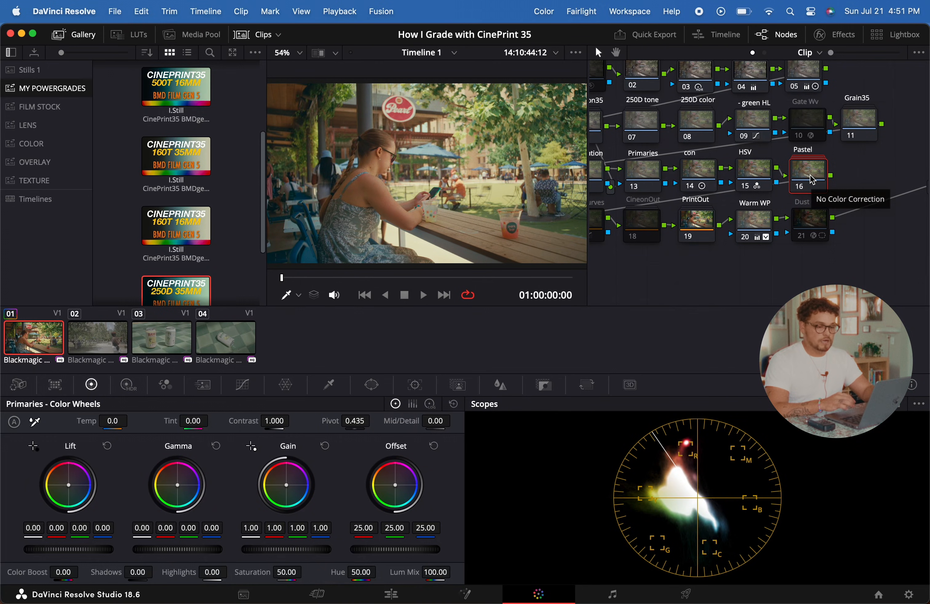
Add a serial node after the Pastel node and bring up its custom curves, checking that Editable Splines is enabled.
{"action": "key", "text": "alt+s"}
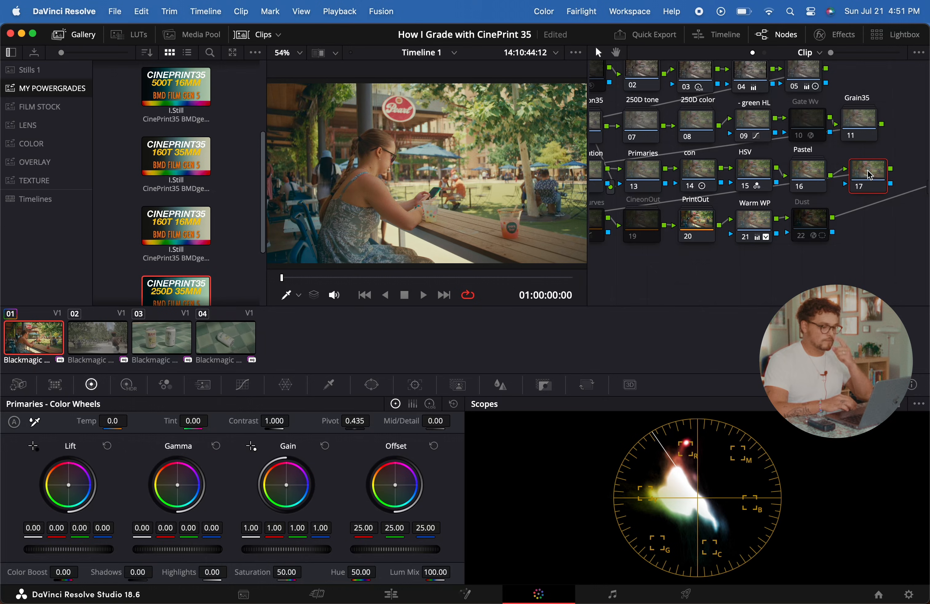
{"action": "left_click", "coordinate": [243, 386]}
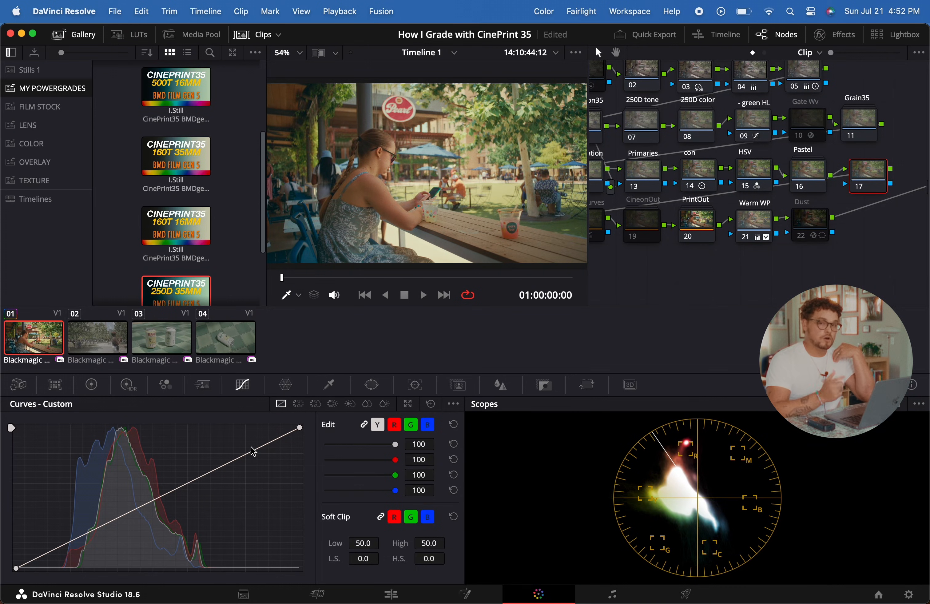
{"action": "left_click", "coordinate": [454, 405]}
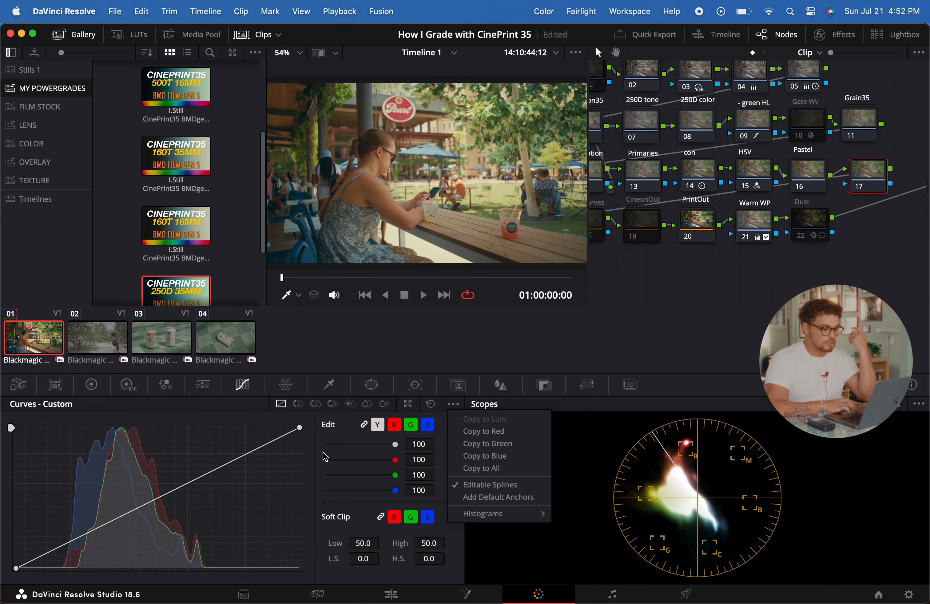
{"action": "left_click", "coordinate": [315, 452]}
Lower the white point and slightly lift the black point of the new node's custom curve.
{"action": "left_click_drag", "start_coordinate": [301, 432], "coordinate": [305, 447]}
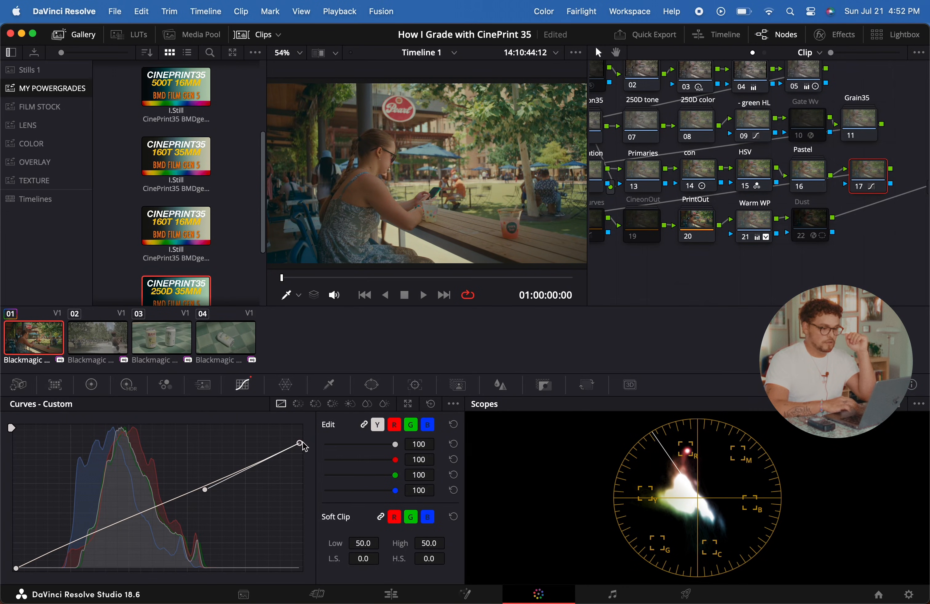
{"action": "left_click_drag", "start_coordinate": [16, 570], "coordinate": [14, 565]}
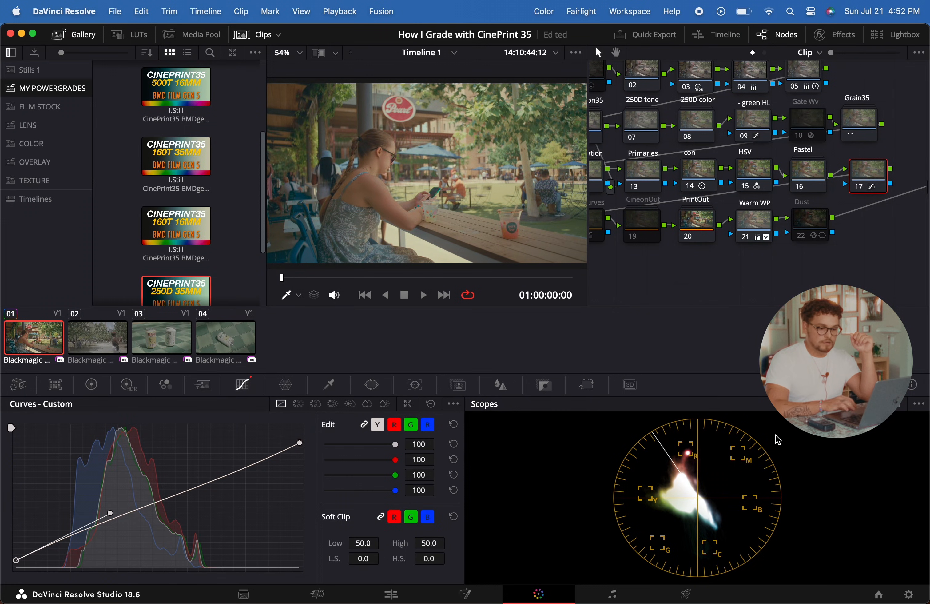
Switch the scopes to the parade and shape the custom curve into a soft S by lowering its shadow handle and raising its highlight handle.
{"action": "left_click", "coordinate": [843, 404]}
{"action": "left_click", "coordinate": [833, 436]}
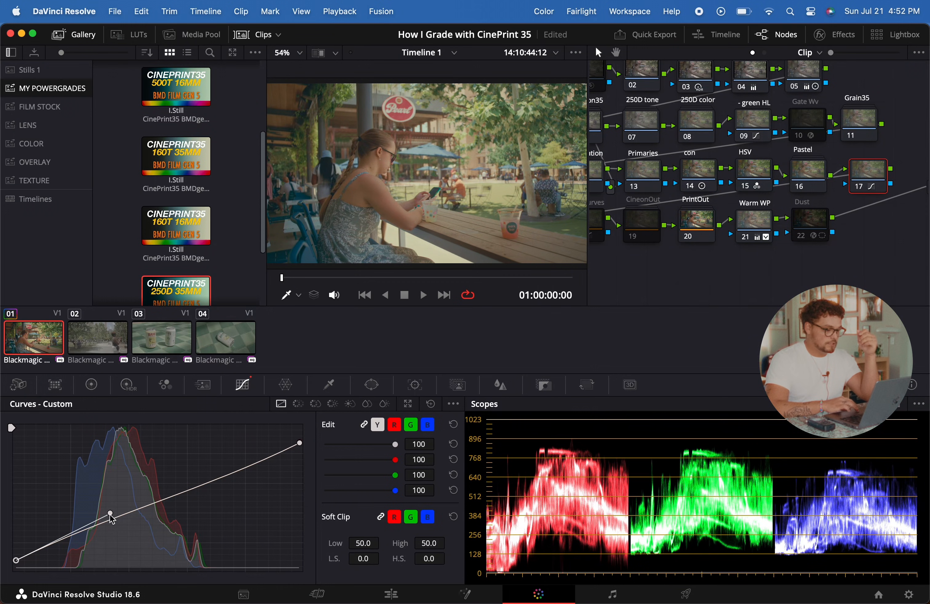
{"action": "left_click_drag", "start_coordinate": [110, 514], "coordinate": [111, 537]}
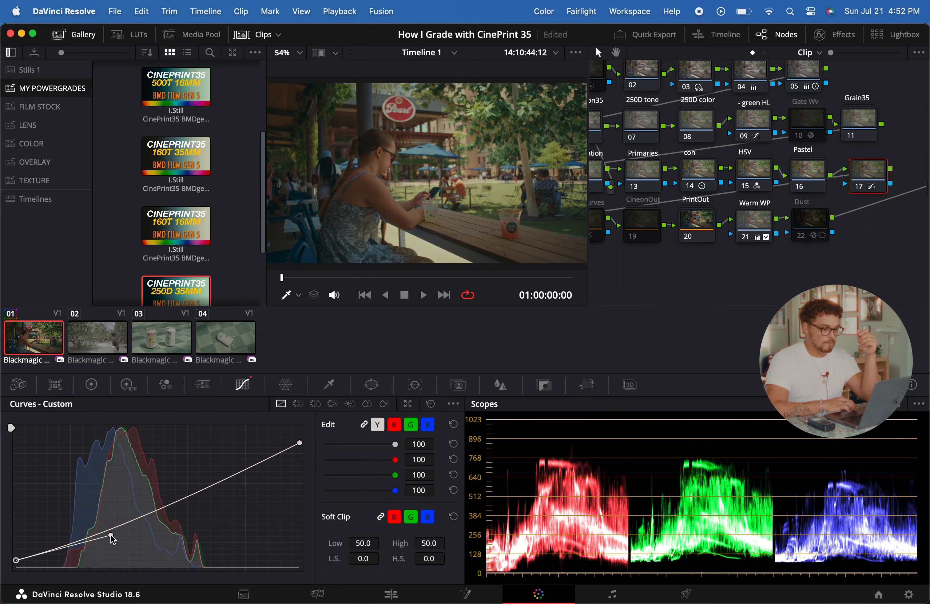
{"action": "left_click", "coordinate": [299, 444]}
{"action": "left_click_drag", "start_coordinate": [206, 492], "coordinate": [189, 475]}
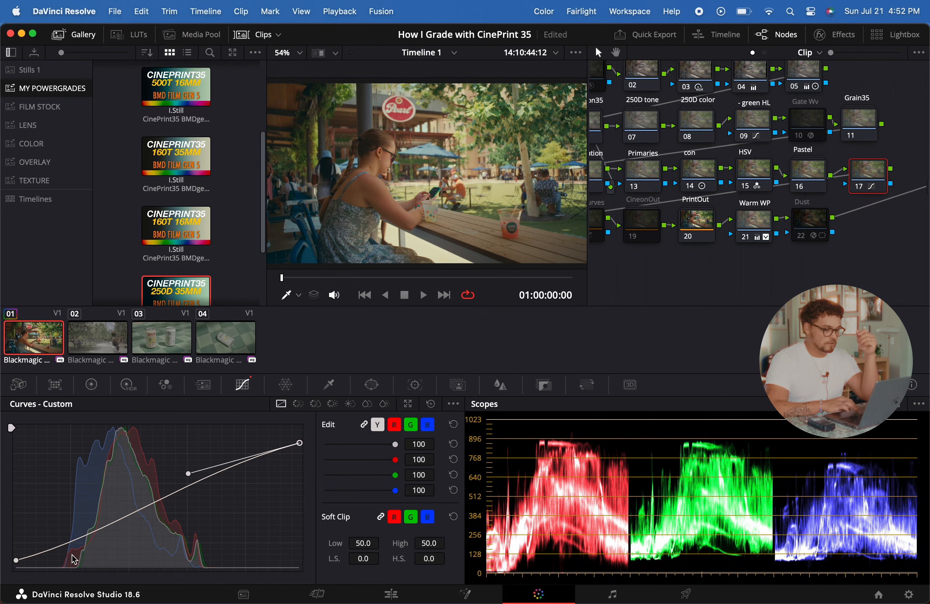
{"action": "left_click", "coordinate": [17, 561]}
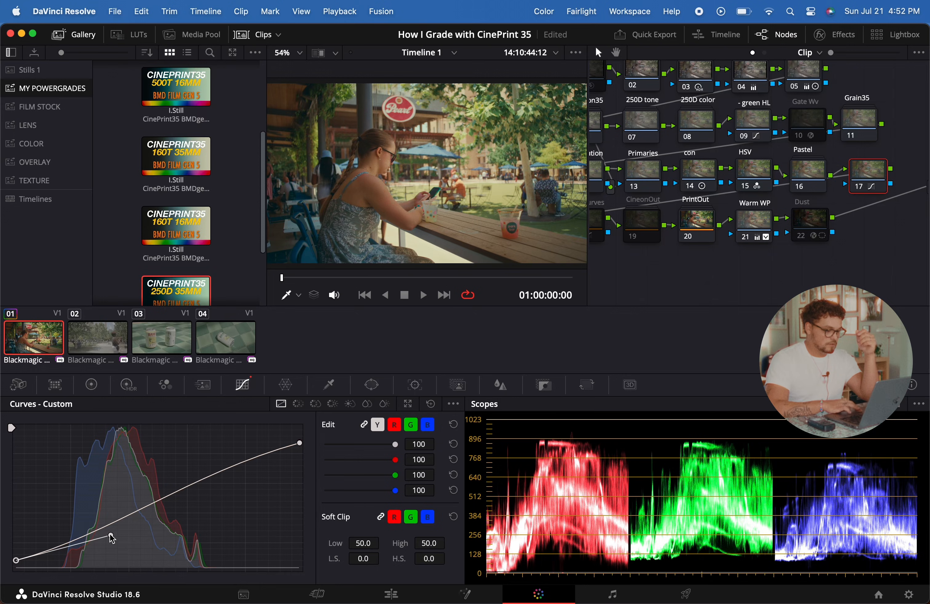
{"action": "left_click_drag", "start_coordinate": [111, 536], "coordinate": [110, 537]}
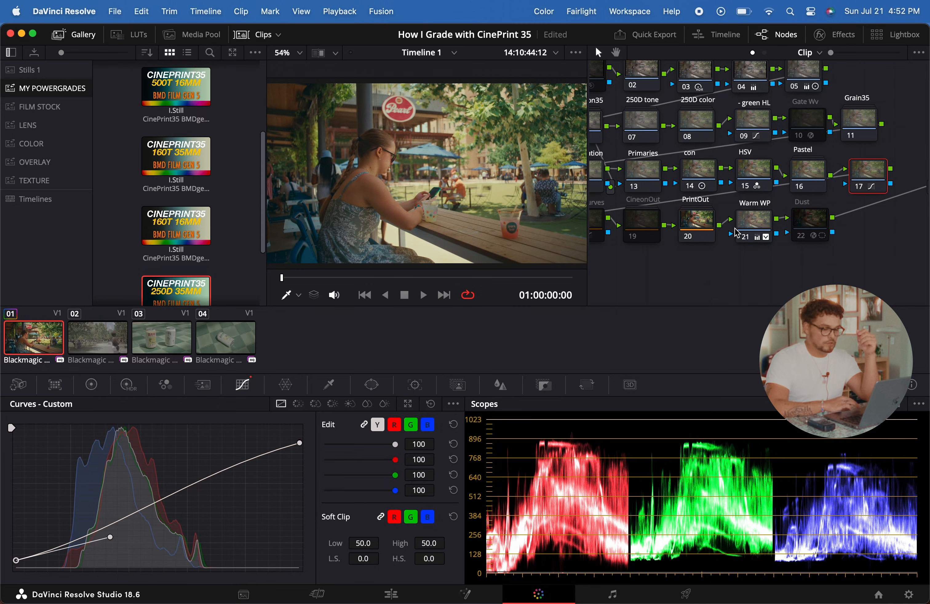
Compare the image with the custom curve node after the Pastel node switched off and on.
{"action": "left_click", "coordinate": [858, 188]}
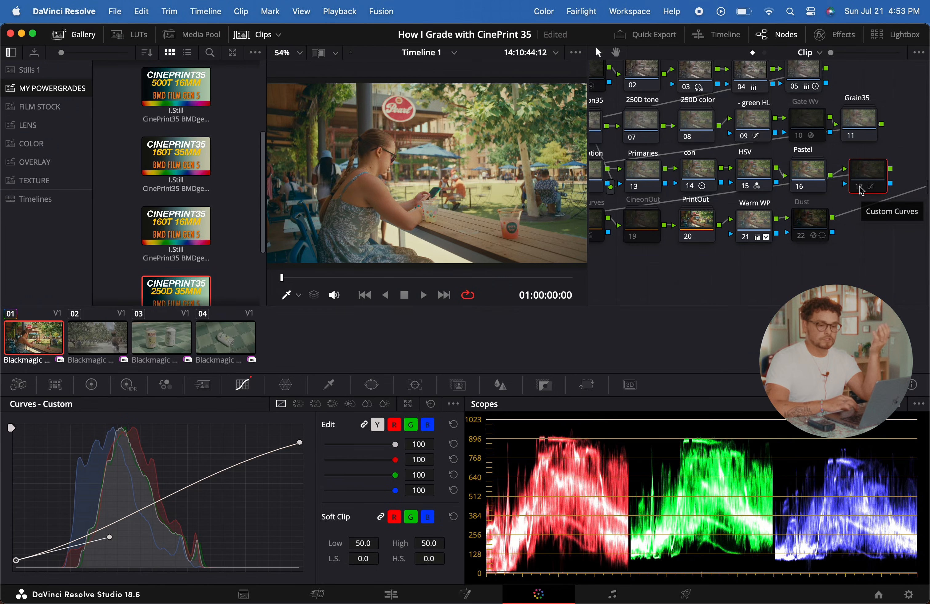
{"action": "left_click", "coordinate": [859, 187]}
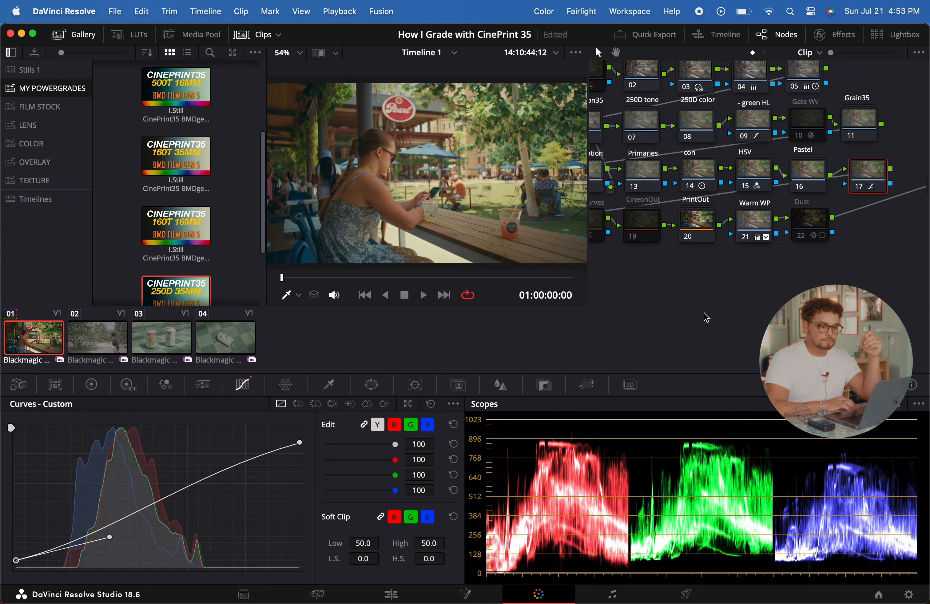
Switch the scopes to the vectorscope and compare the image with the TintCurves and CineonOut nodes each enabled and disabled.
{"action": "scroll", "coordinate": [828, 235], "scroll_direction": "left", "scroll_amount": 2}
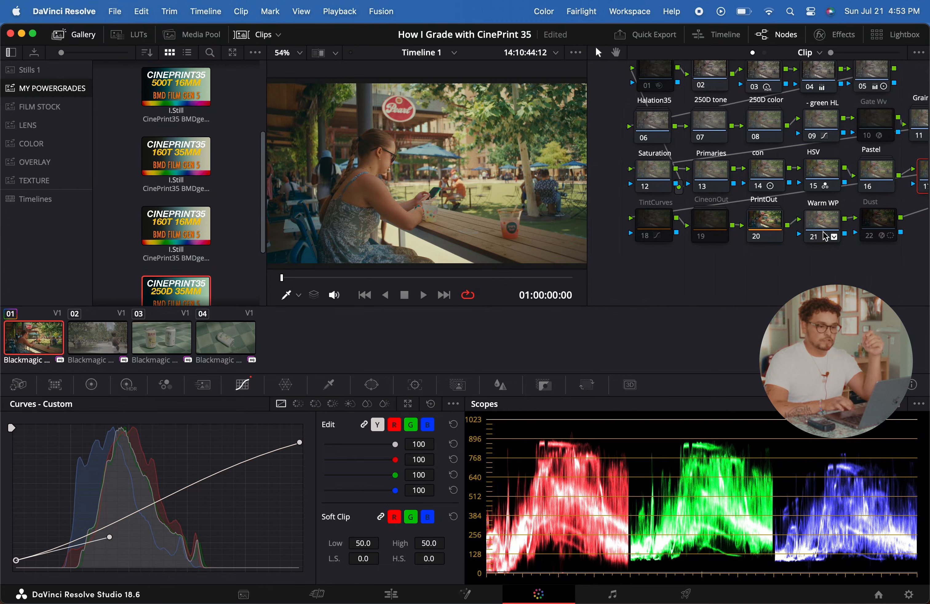
{"action": "scroll", "coordinate": [851, 235], "scroll_direction": "left", "scroll_amount": 4}
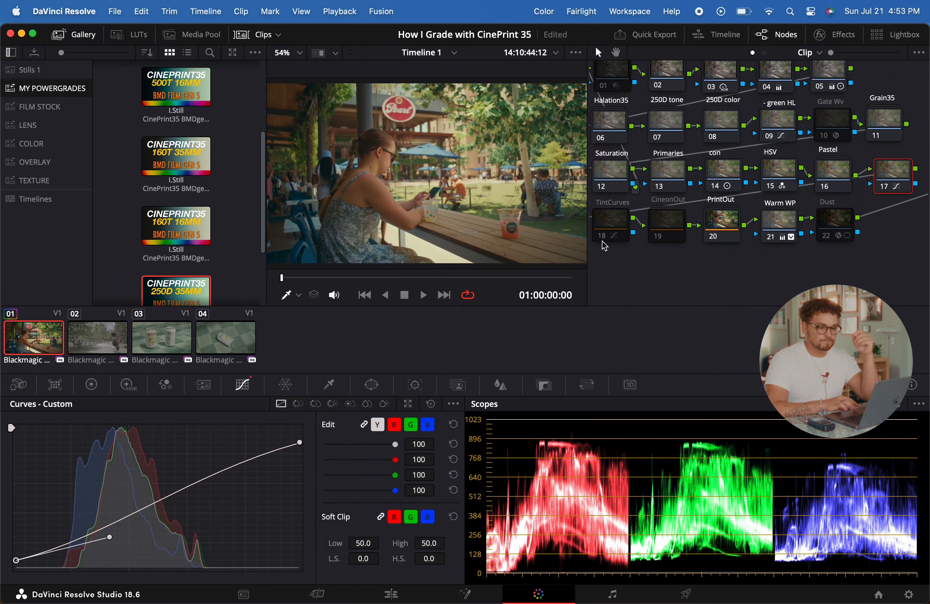
{"action": "left_click", "coordinate": [843, 405]}
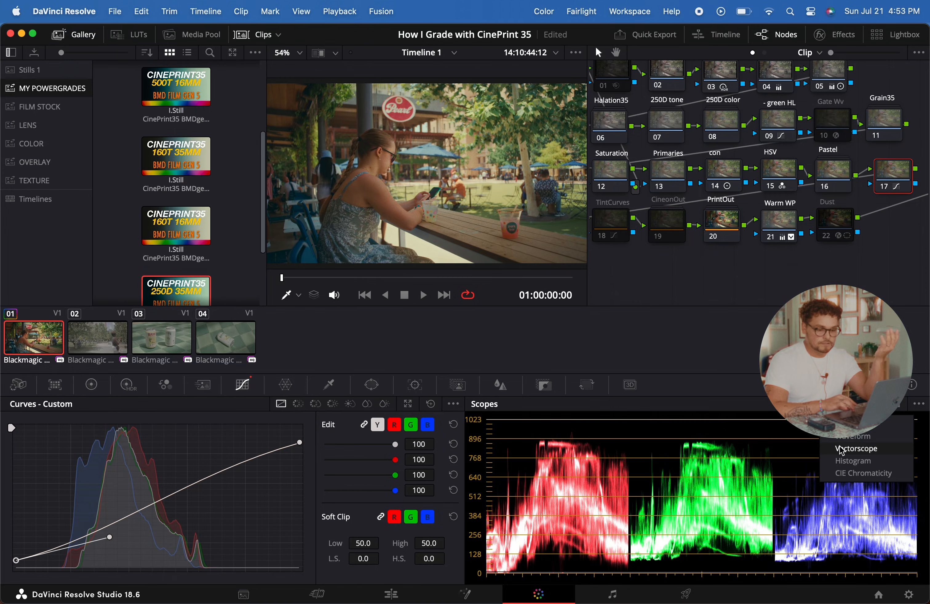
{"action": "left_click", "coordinate": [839, 448]}
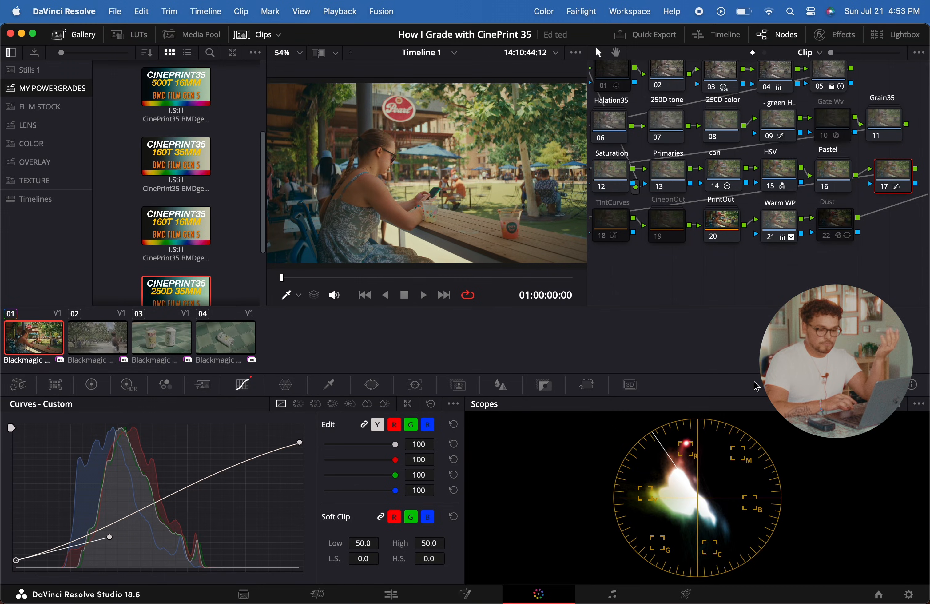
{"action": "left_click", "coordinate": [604, 239]}
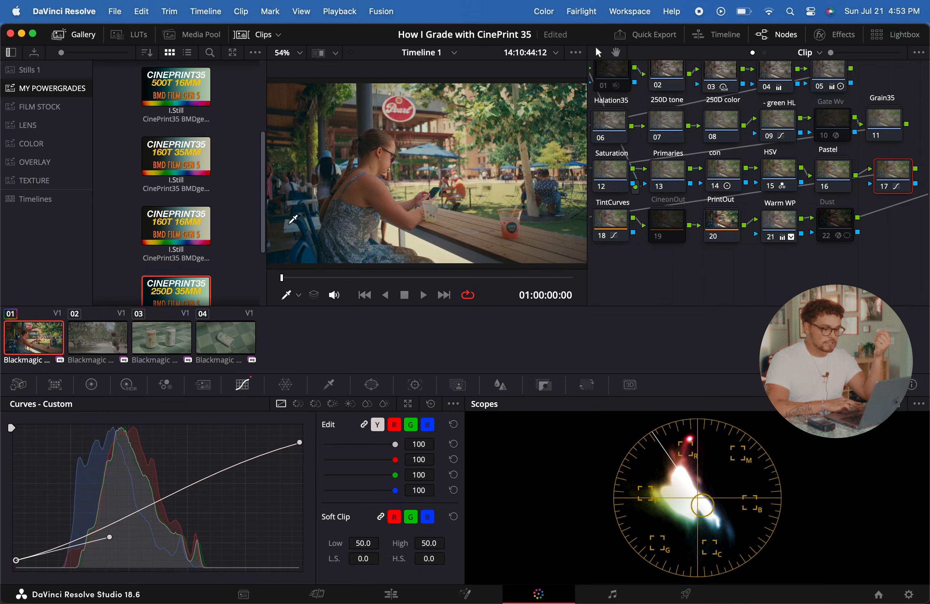
{"action": "left_click", "coordinate": [604, 240]}
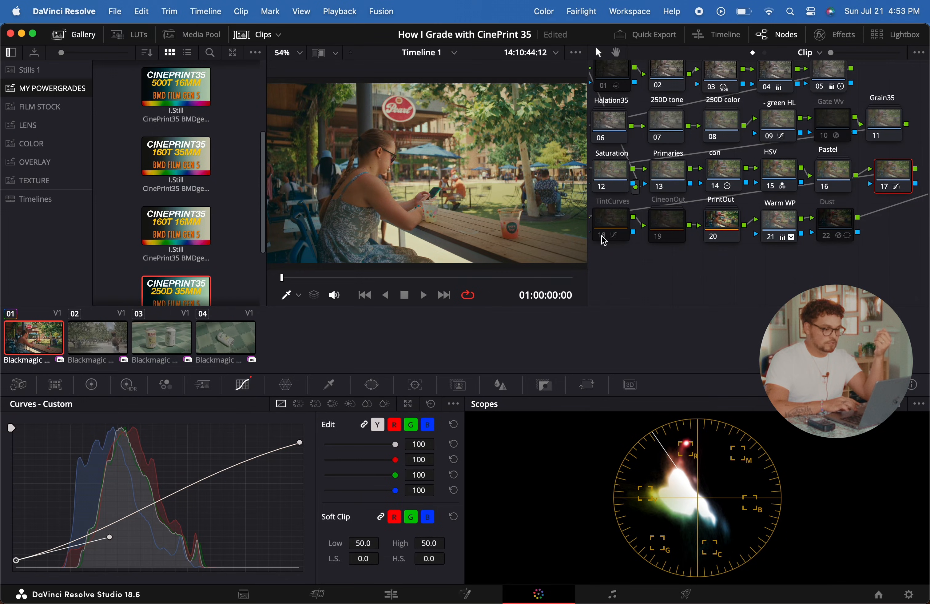
{"action": "left_click", "coordinate": [605, 240]}
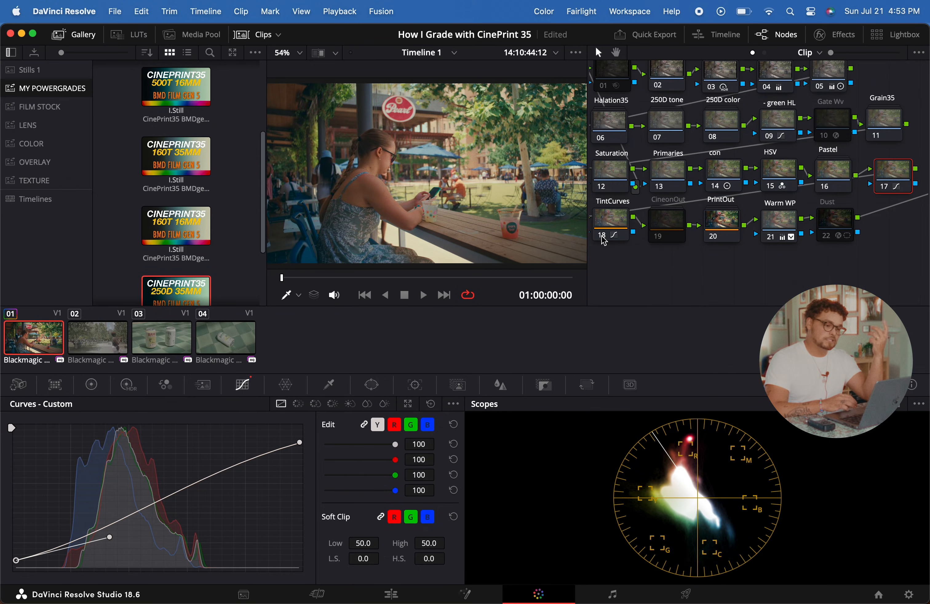
{"action": "left_click", "coordinate": [604, 239]}
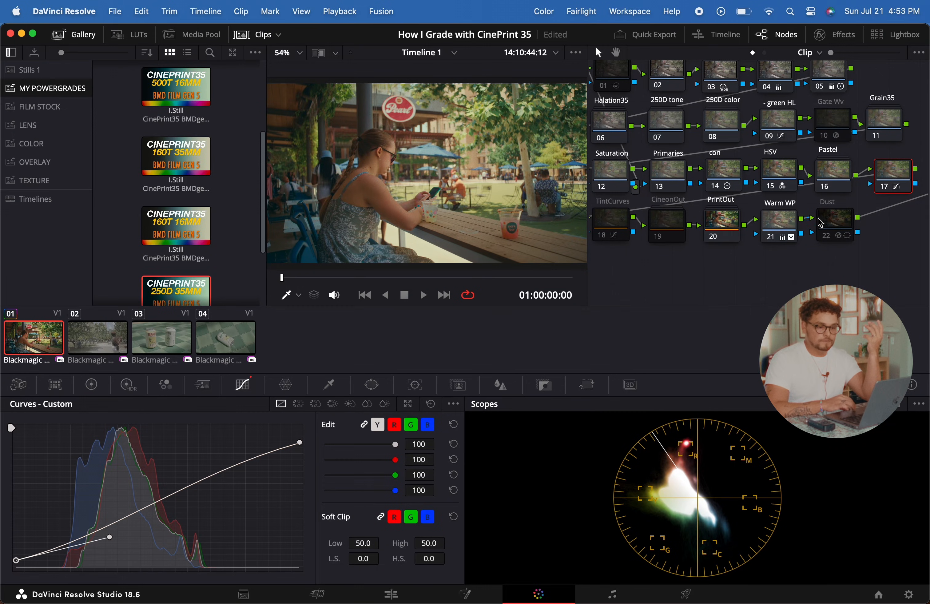
{"action": "left_click", "coordinate": [661, 244]}
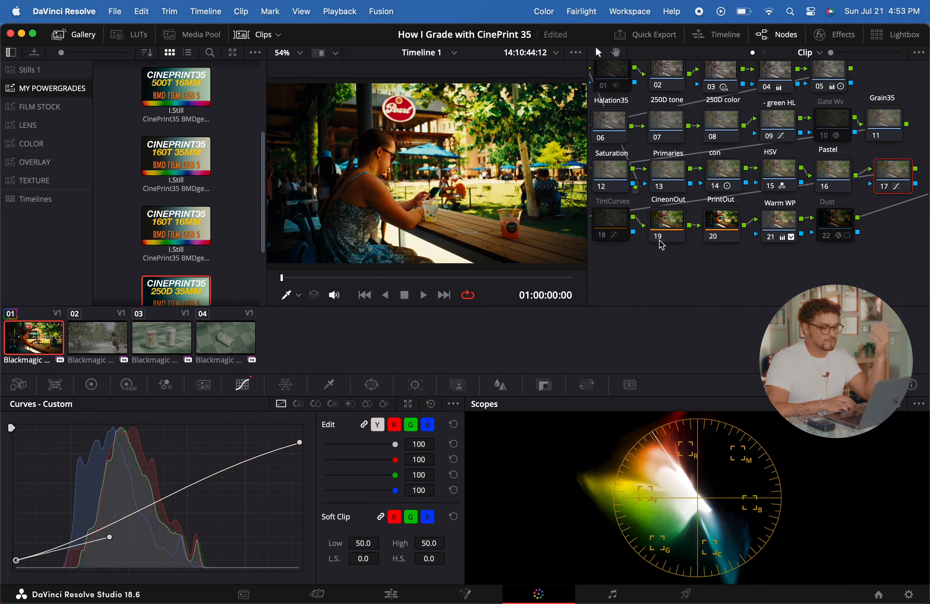
{"action": "left_click", "coordinate": [662, 244]}
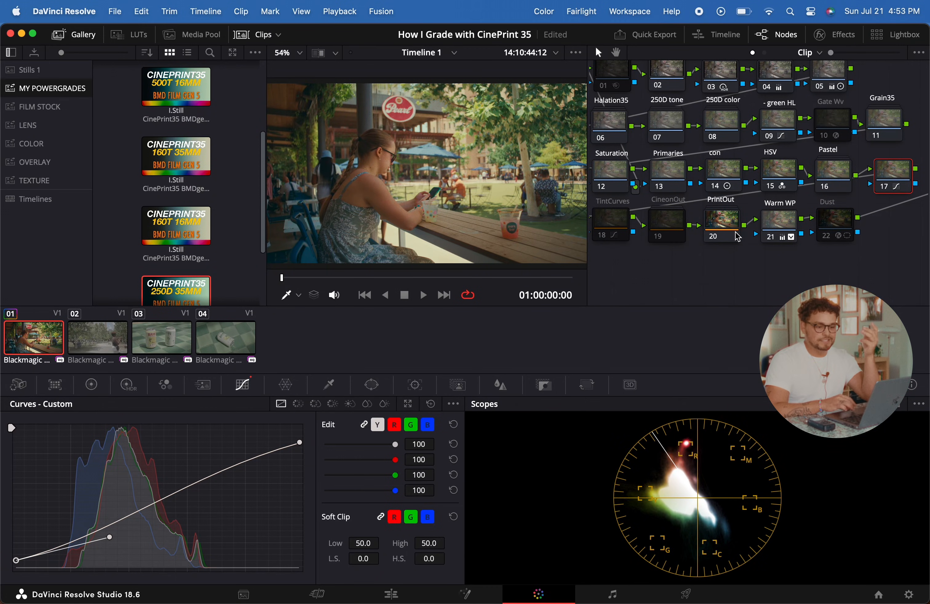
Reduce the Warm WP node's key output gain to 0.350.
{"action": "left_click", "coordinate": [779, 224]}
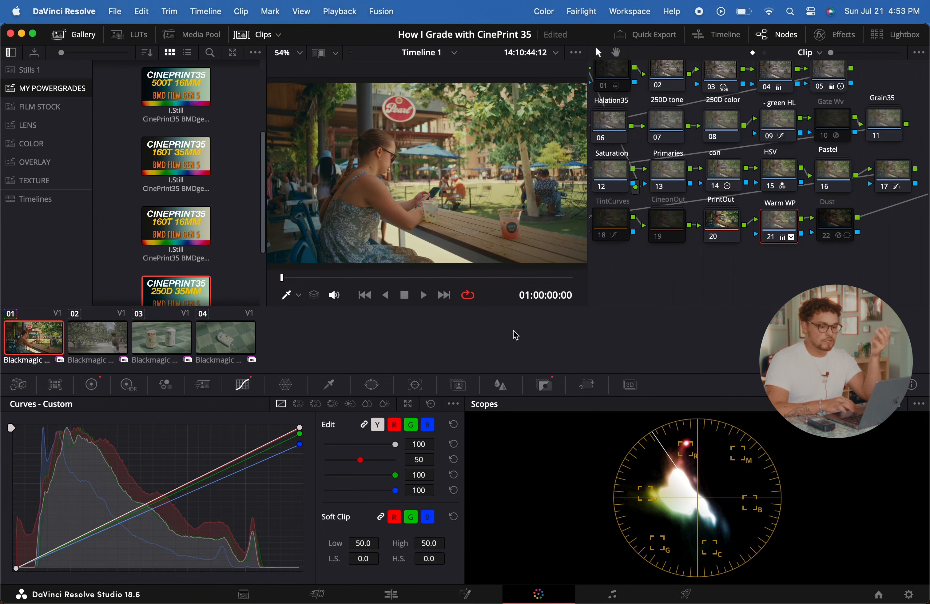
{"action": "left_click", "coordinate": [549, 388]}
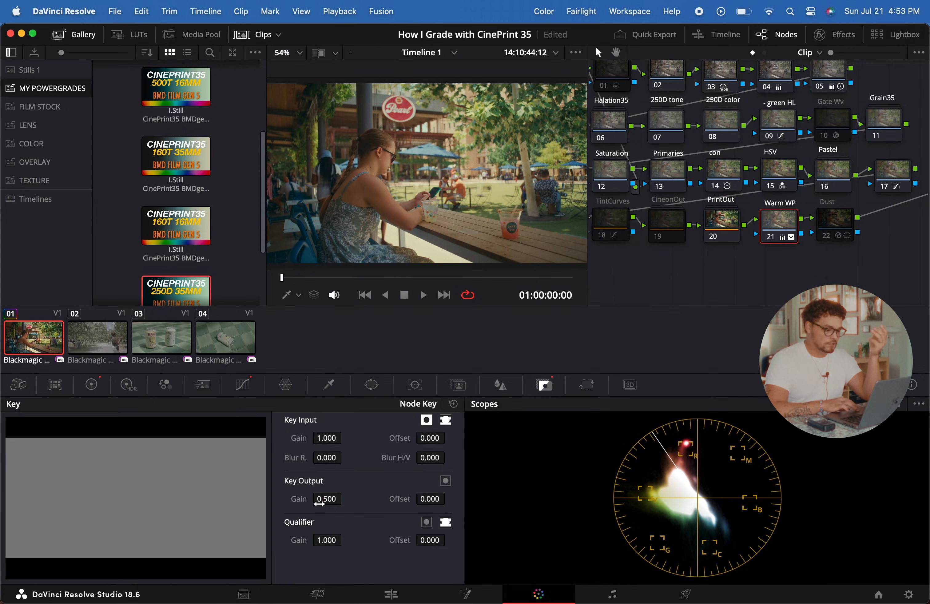
{"action": "left_click_drag", "start_coordinate": [316, 503], "coordinate": [310, 503]}
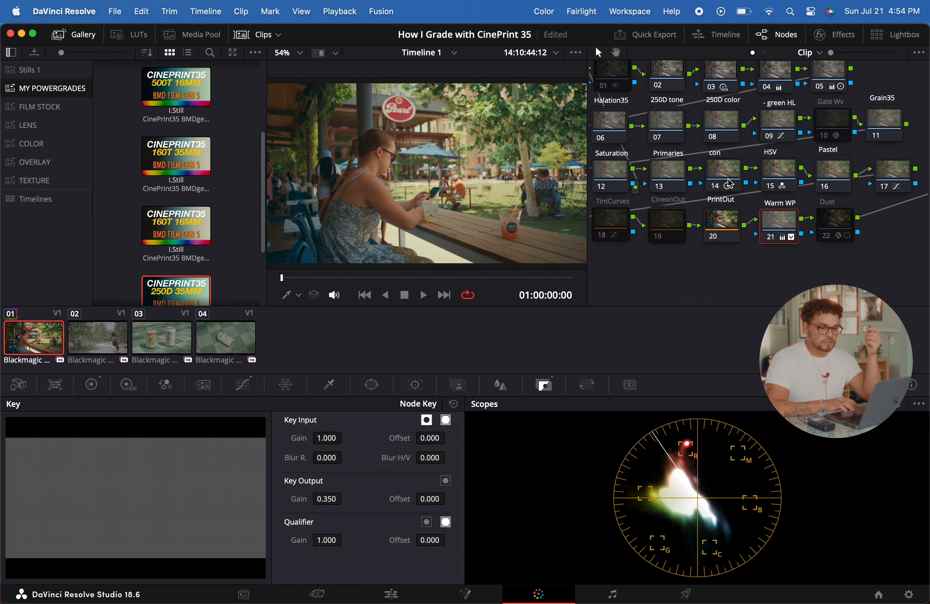
Select the Exp node and bring up its HDR color wheels to review the exposure adjustment and the node tree.
{"action": "scroll", "coordinate": [729, 139], "scroll_direction": "up", "scroll_amount": 4}
{"action": "left_click", "coordinate": [729, 140]}
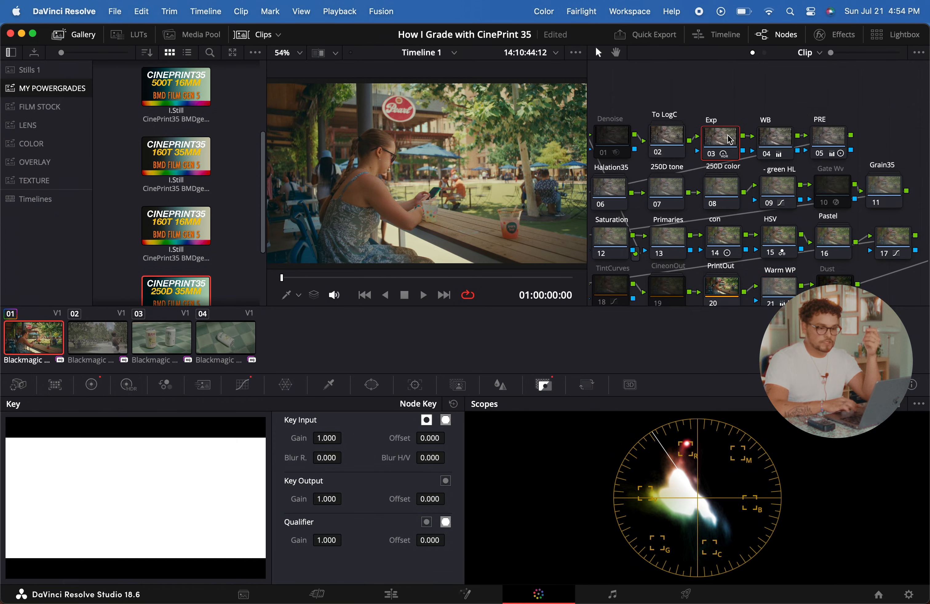
{"action": "left_click", "coordinate": [128, 385]}
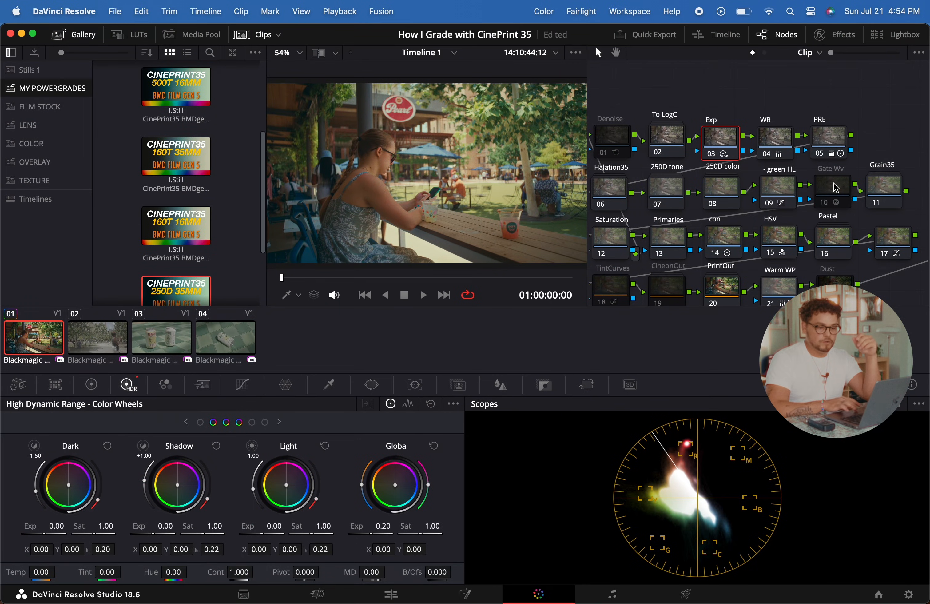
{"action": "scroll", "coordinate": [836, 188], "scroll_direction": "left", "scroll_amount": 3}
{"action": "scroll", "coordinate": [834, 184], "scroll_direction": "right", "scroll_amount": 4}
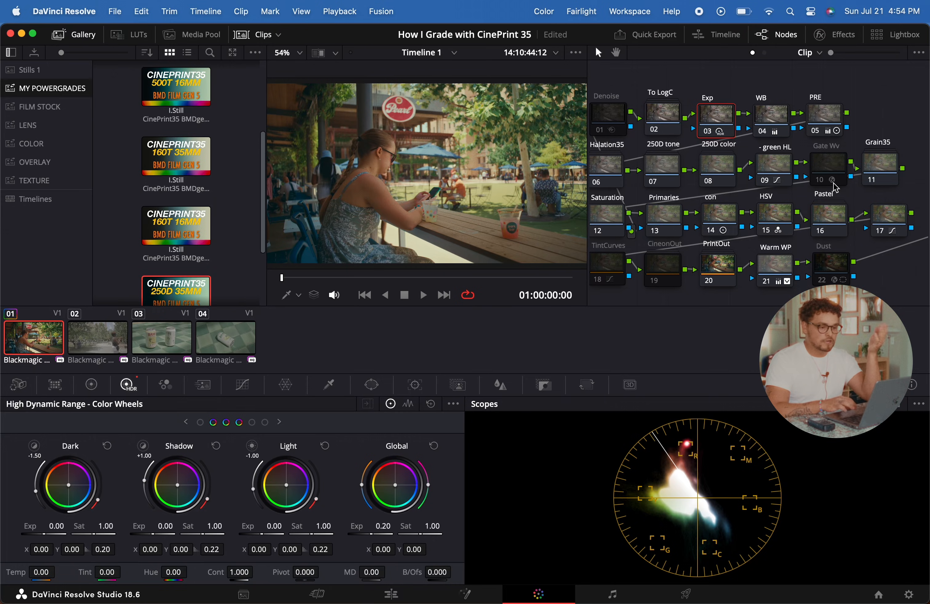
Select the second clip and apply the CinePrint35 160T 35MM PowerGrade to its node graph.
{"action": "left_click", "coordinate": [105, 347]}
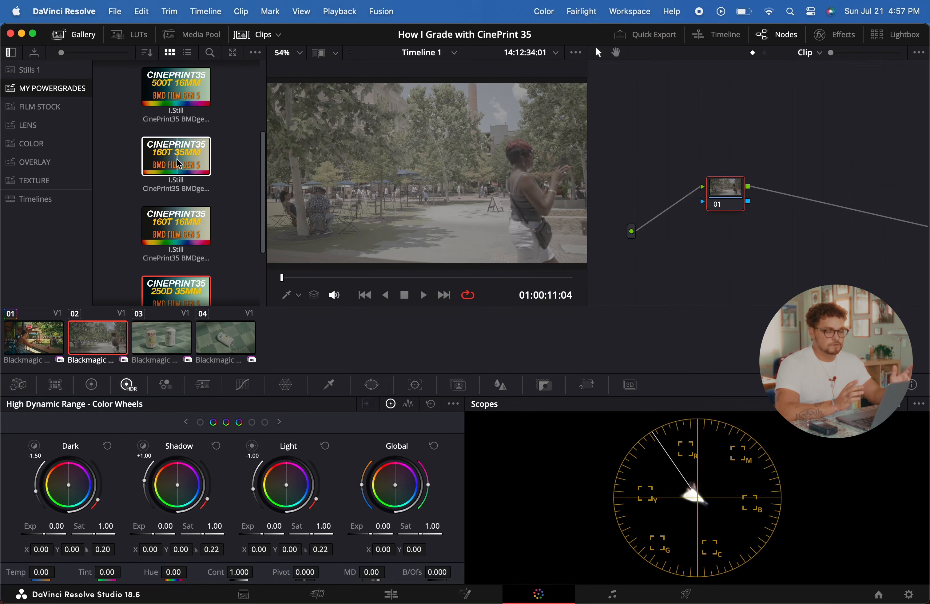
{"action": "left_click_drag", "start_coordinate": [176, 159], "coordinate": [732, 200]}
{"action": "scroll", "coordinate": [819, 175], "scroll_direction": "left", "scroll_amount": 2}
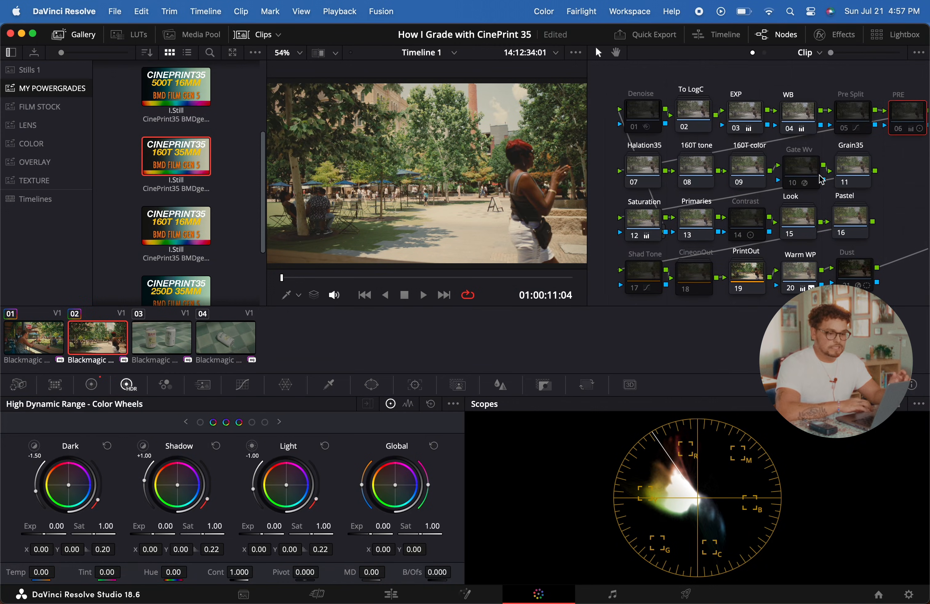
{"action": "scroll", "coordinate": [819, 175], "scroll_direction": "down", "scroll_amount": 1}
{"action": "scroll", "coordinate": [819, 175], "scroll_direction": "right", "scroll_amount": 2}
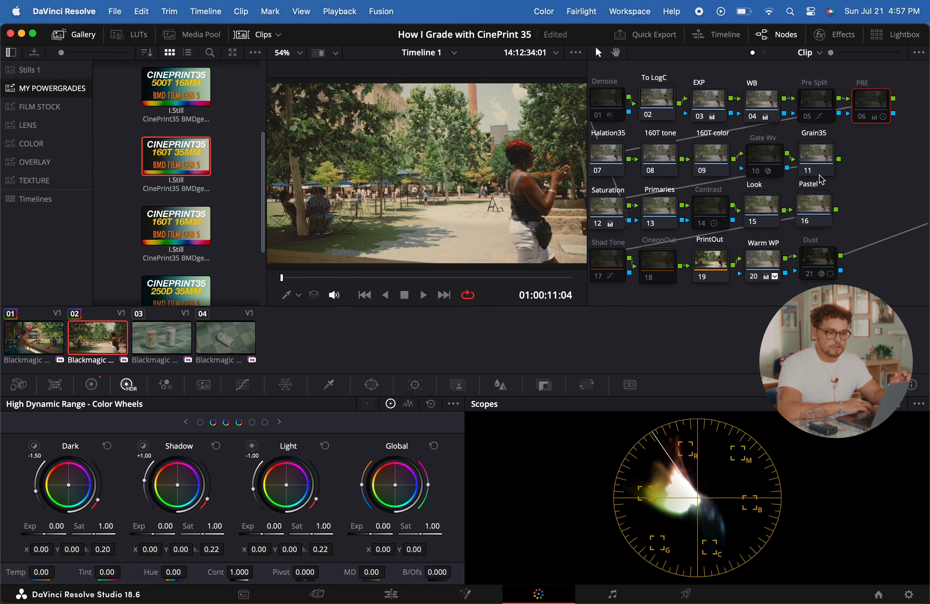
{"action": "scroll", "coordinate": [745, 156], "scroll_direction": "left", "scroll_amount": 2}
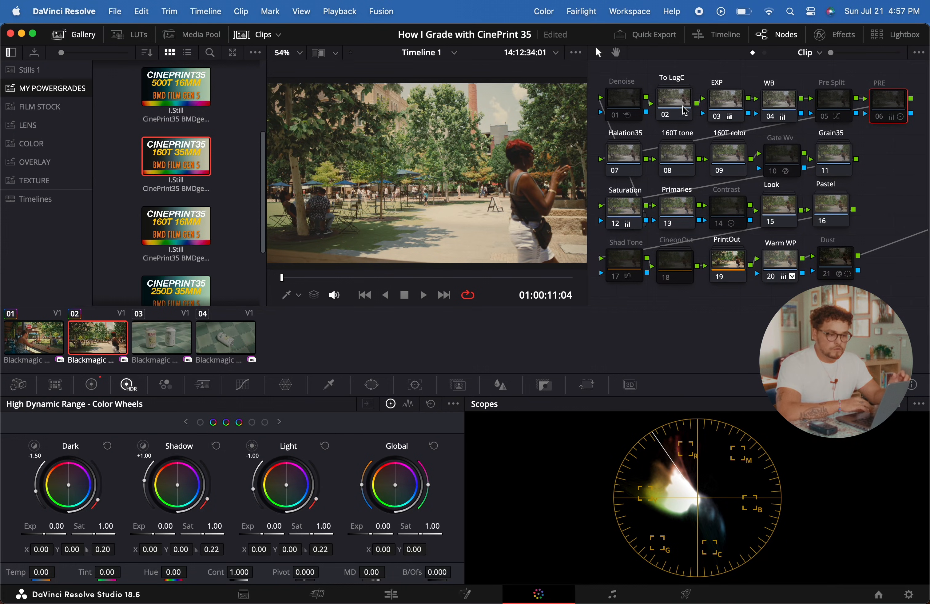
Select the EXP node of the second clip and switch the scopes to the parade.
{"action": "left_click", "coordinate": [720, 101]}
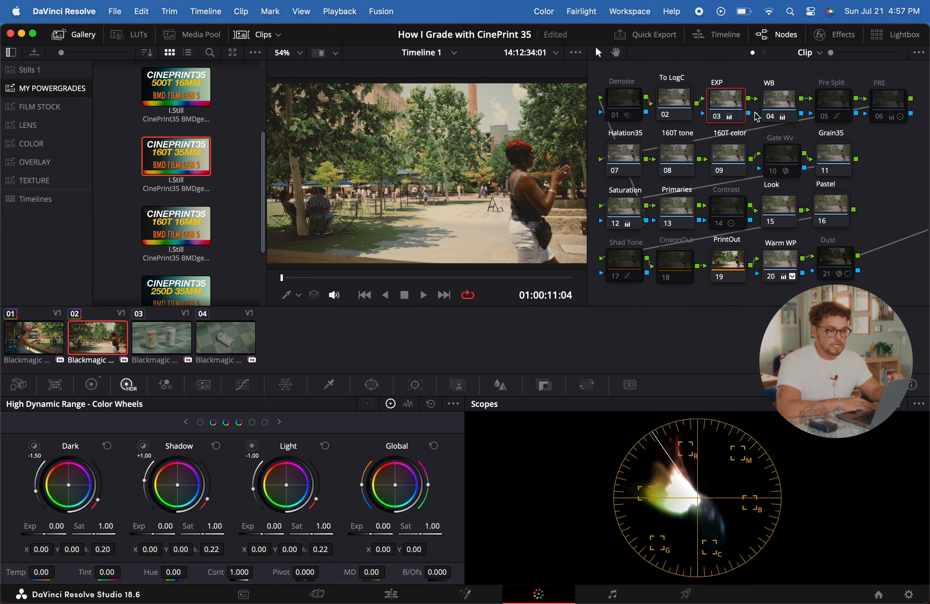
{"action": "left_click", "coordinate": [847, 404]}
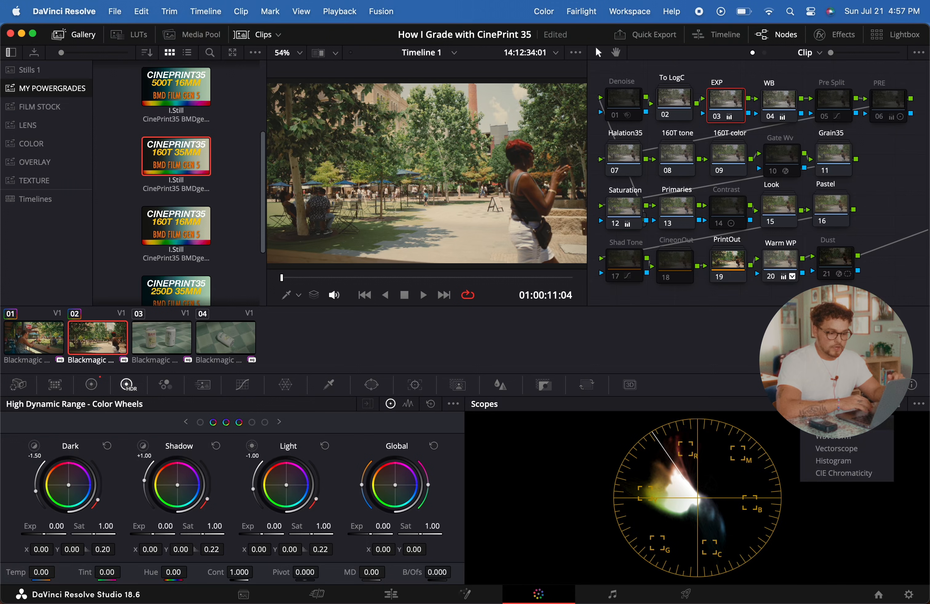
{"action": "left_click", "coordinate": [833, 424]}
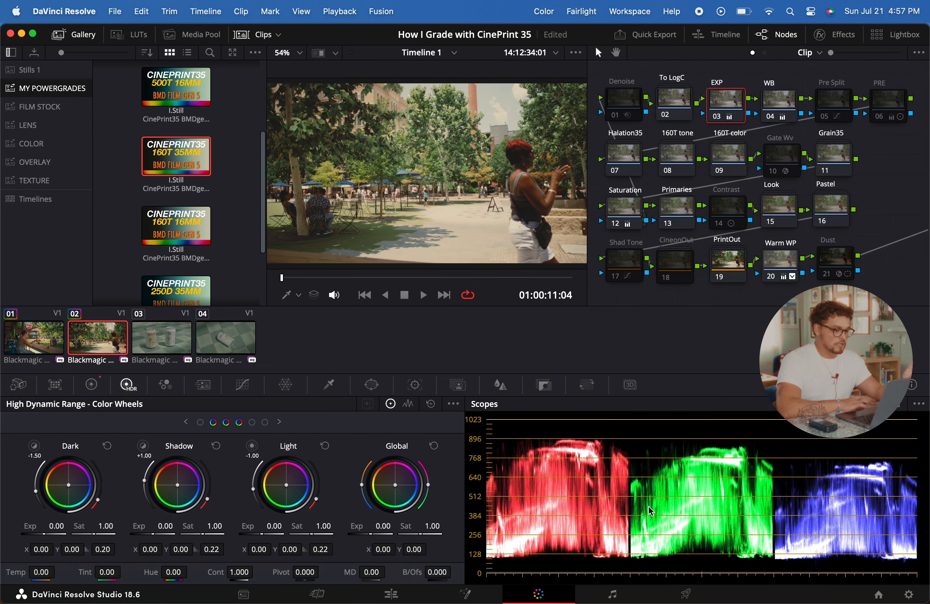
Set the HDR wheels to Blackmagic Design Wide Gamut Gen 4/5 and Blackmagic Design Film Gen 5 gamma, and lower global exposure to -0.42.
{"action": "left_click", "coordinate": [453, 404]}
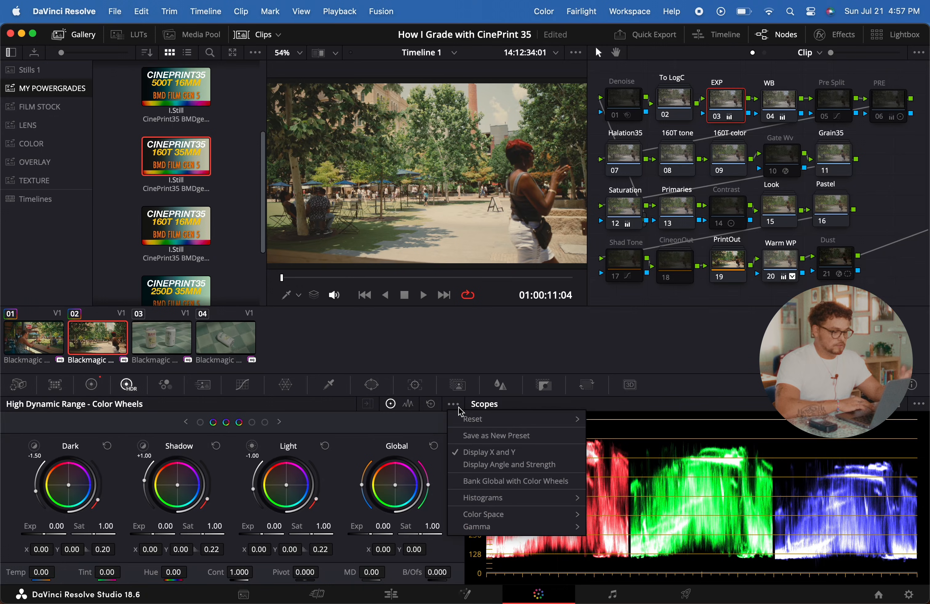
{"action": "mouse_move", "coordinate": [482, 520]}
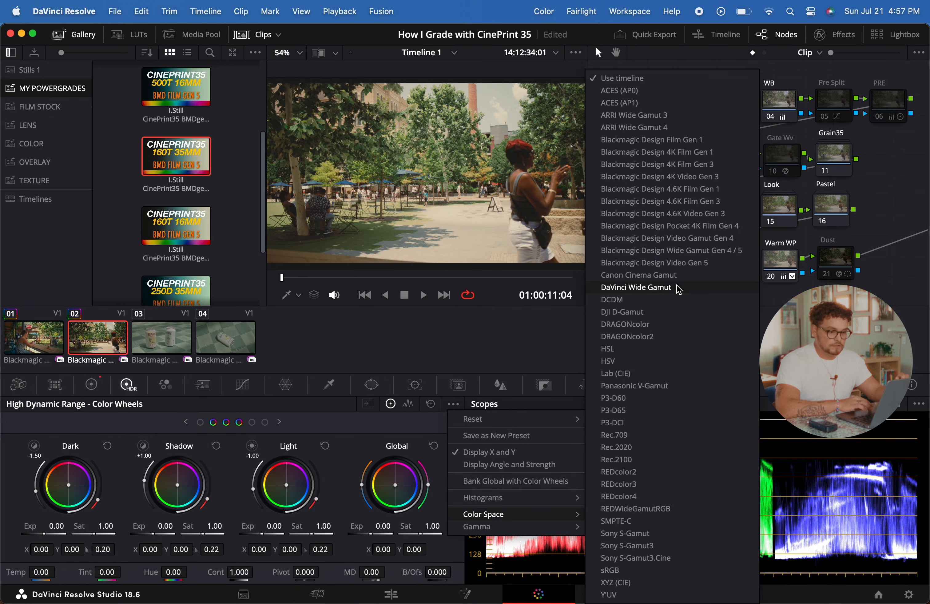
{"action": "left_click", "coordinate": [706, 249]}
{"action": "left_click", "coordinate": [453, 404]}
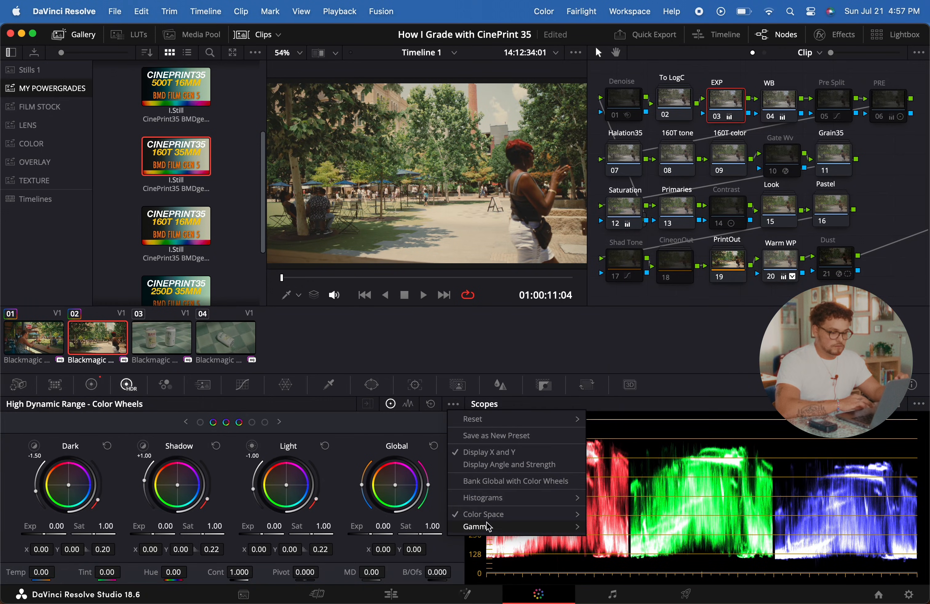
{"action": "mouse_move", "coordinate": [483, 527]}
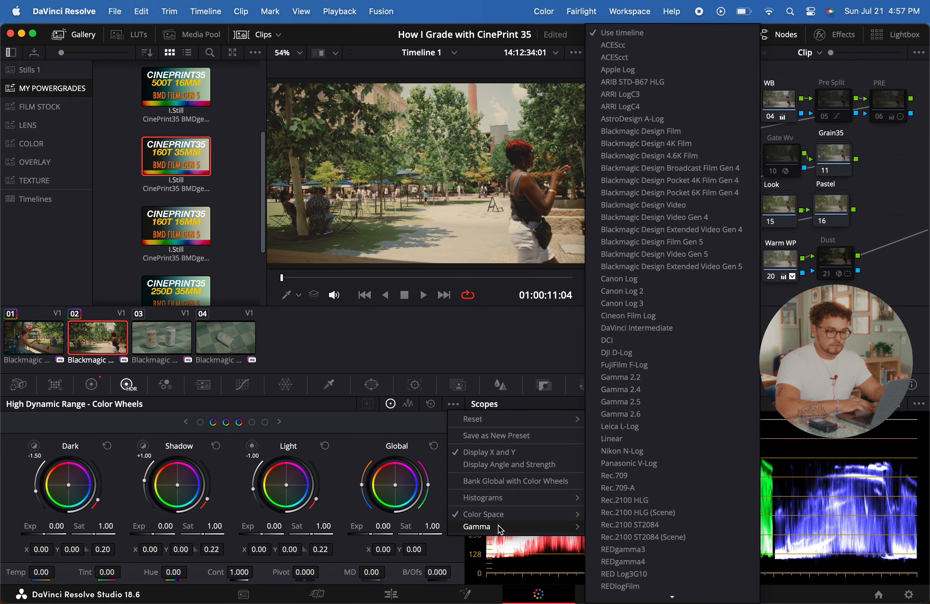
{"action": "left_click", "coordinate": [701, 242]}
{"action": "mouse_move", "coordinate": [384, 526]}
{"action": "left_mouse_down"}
{"action": "mouse_move", "coordinate": [357, 526]}
{"action": "mouse_move", "coordinate": [368, 526]}
{"action": "left_mouse_up"}
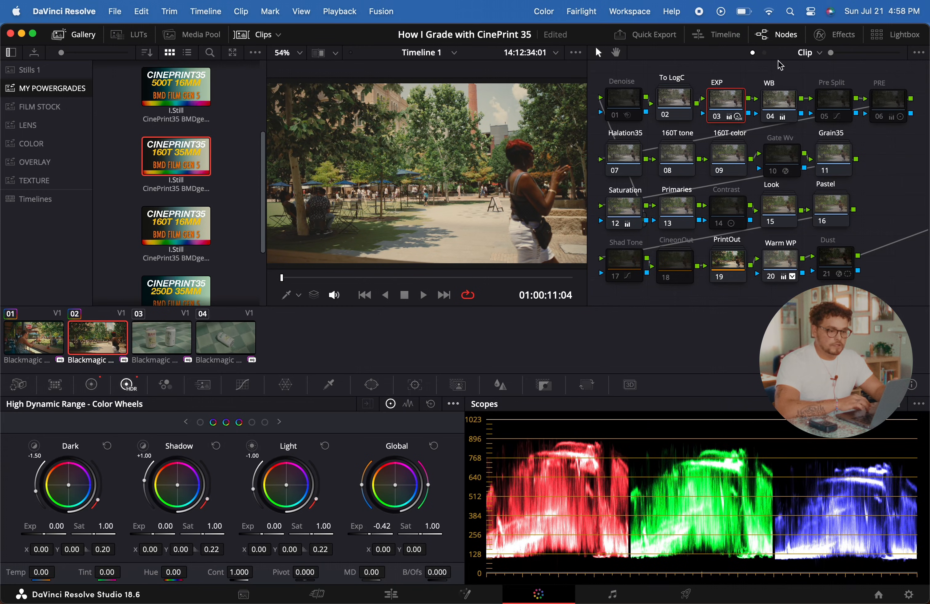
Select the WB node, switch the scopes to the vectorscope and turn on the Qualifier picker in the viewer for checking colors.
{"action": "left_click", "coordinate": [785, 105]}
{"action": "left_click", "coordinate": [857, 404]}
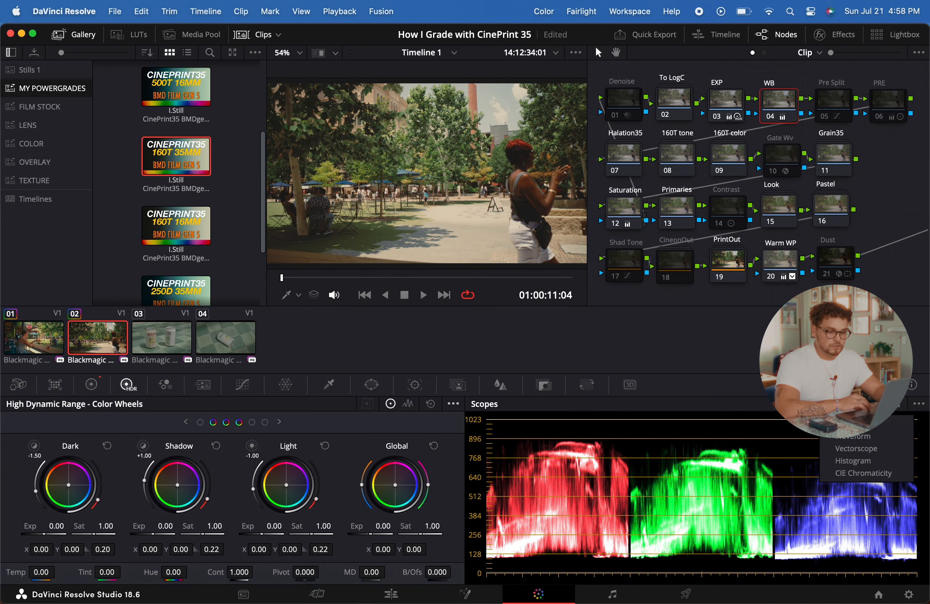
{"action": "left_click", "coordinate": [841, 453]}
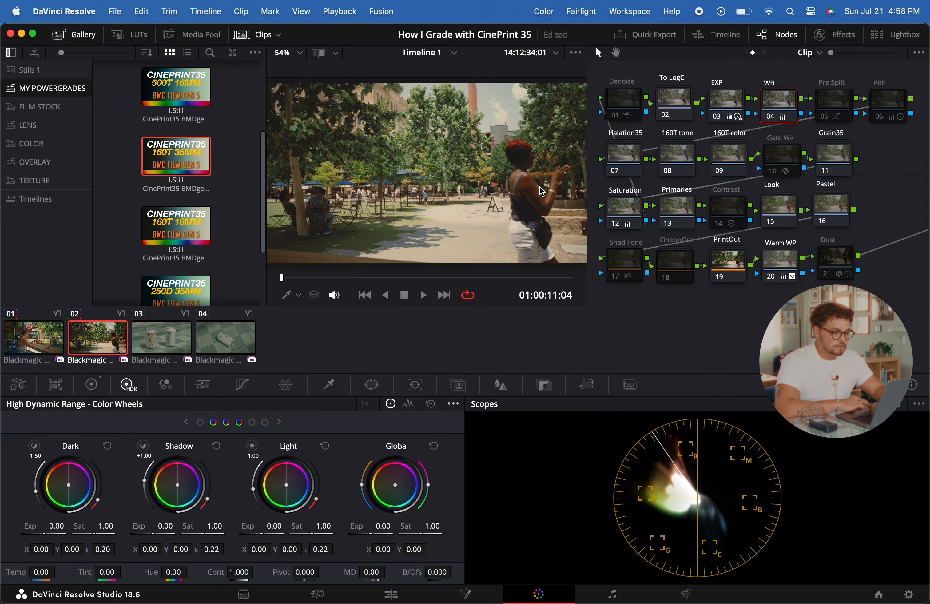
{"action": "left_click", "coordinate": [286, 296]}
{"action": "left_click", "coordinate": [314, 331]}
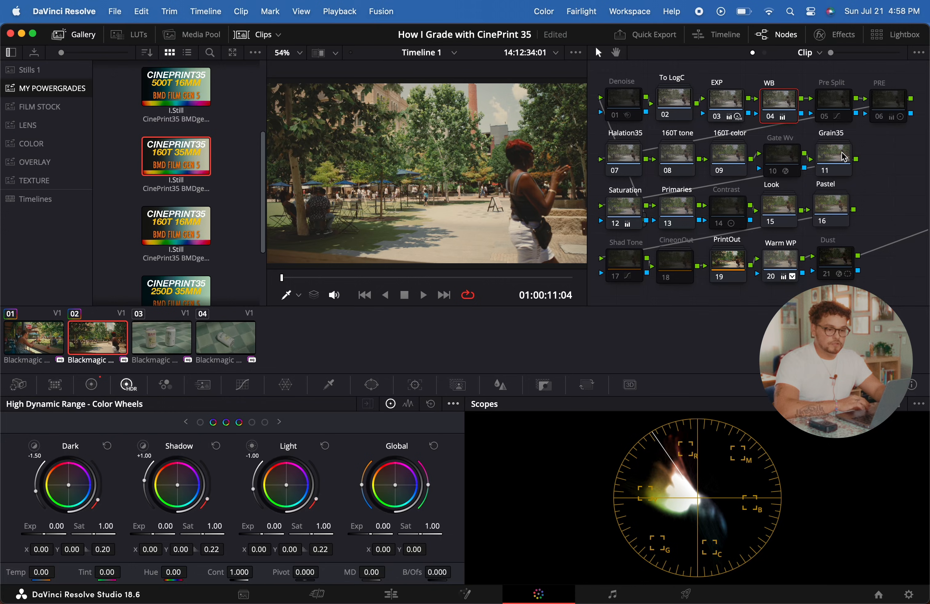
Compare the image with the Pre Split node enabled and disabled, leaving it disabled.
{"action": "left_click", "coordinate": [825, 117]}
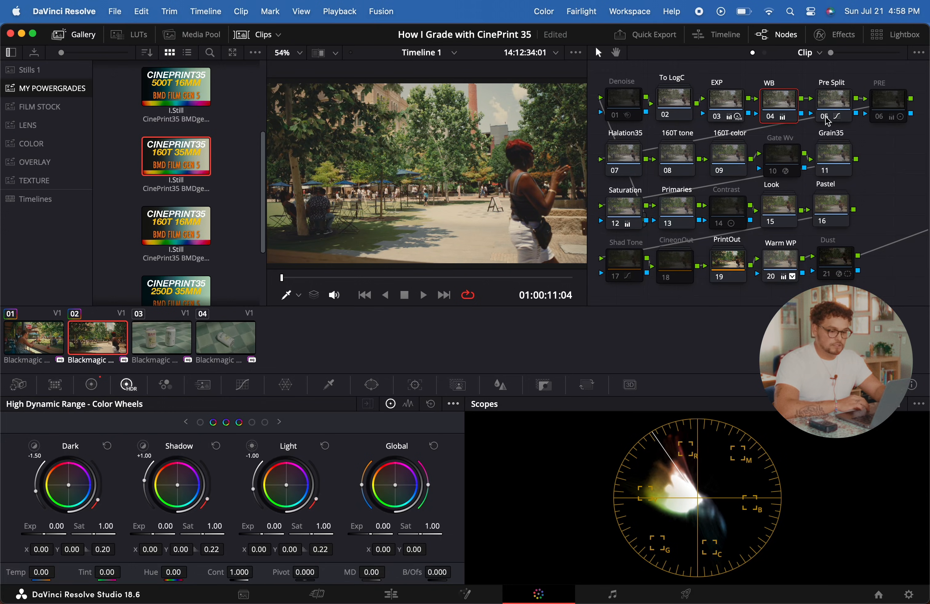
{"action": "left_click", "coordinate": [825, 117]}
{"action": "left_click", "coordinate": [825, 118]}
{"action": "left_click", "coordinate": [826, 117]}
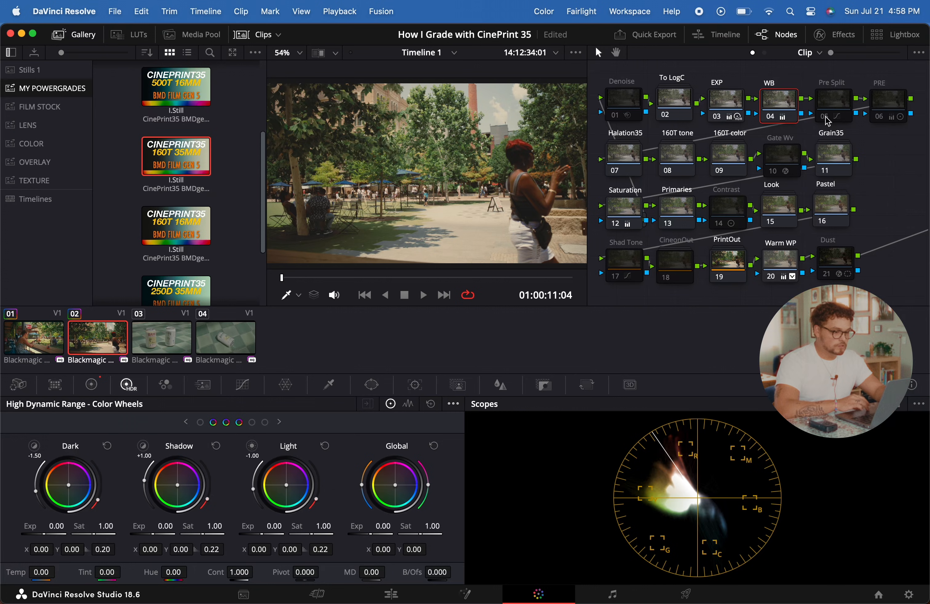
Enable the Pre Split and PRE nodes of the second clip, checking the image full screen.
{"action": "left_click", "coordinate": [826, 117]}
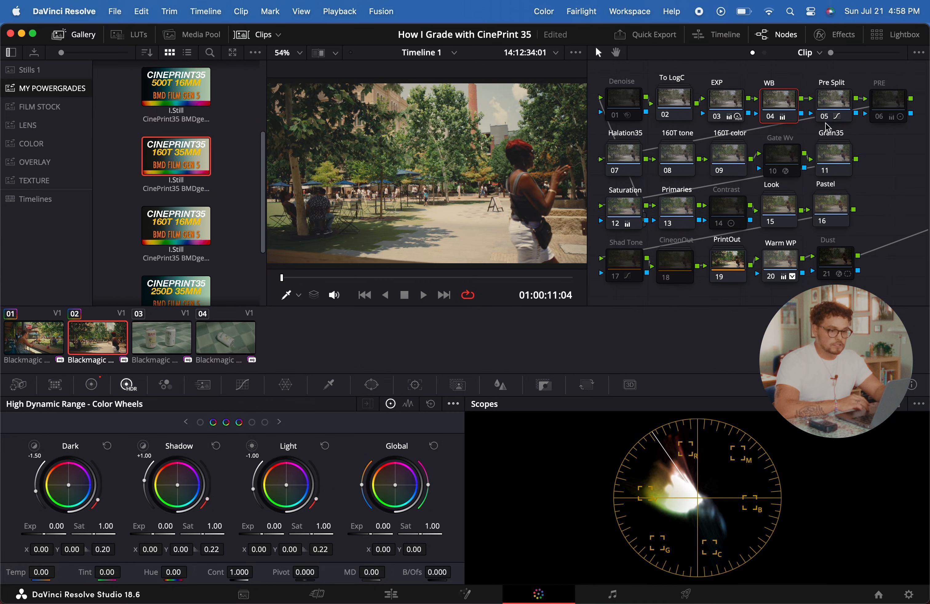
{"action": "key", "text": "super+f"}
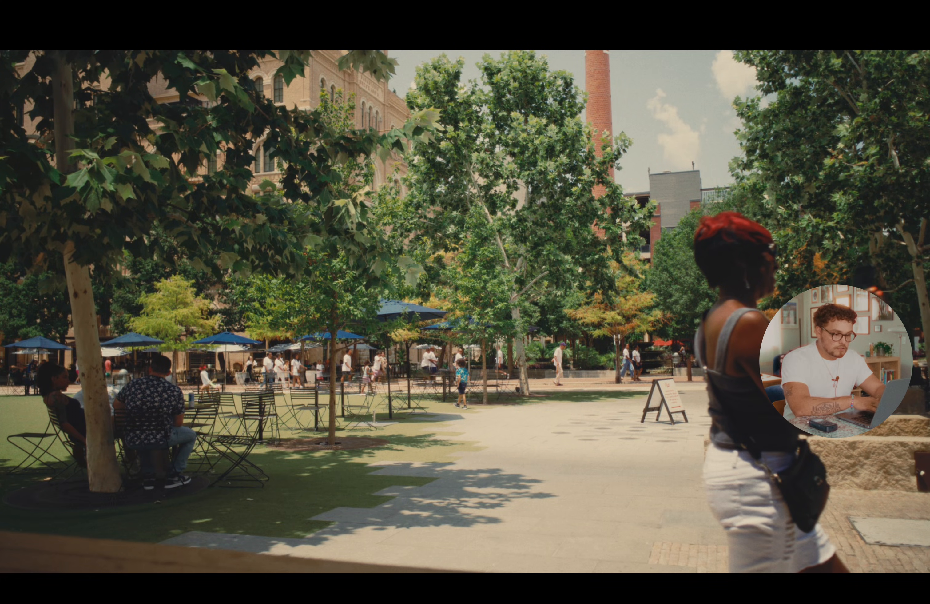
{"action": "key", "text": "super+f"}
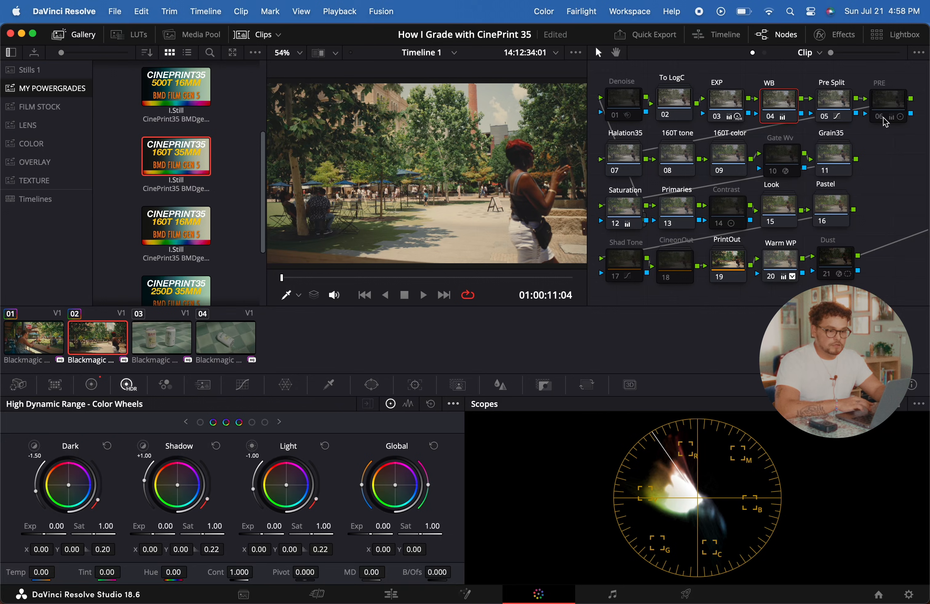
{"action": "left_click", "coordinate": [880, 122]}
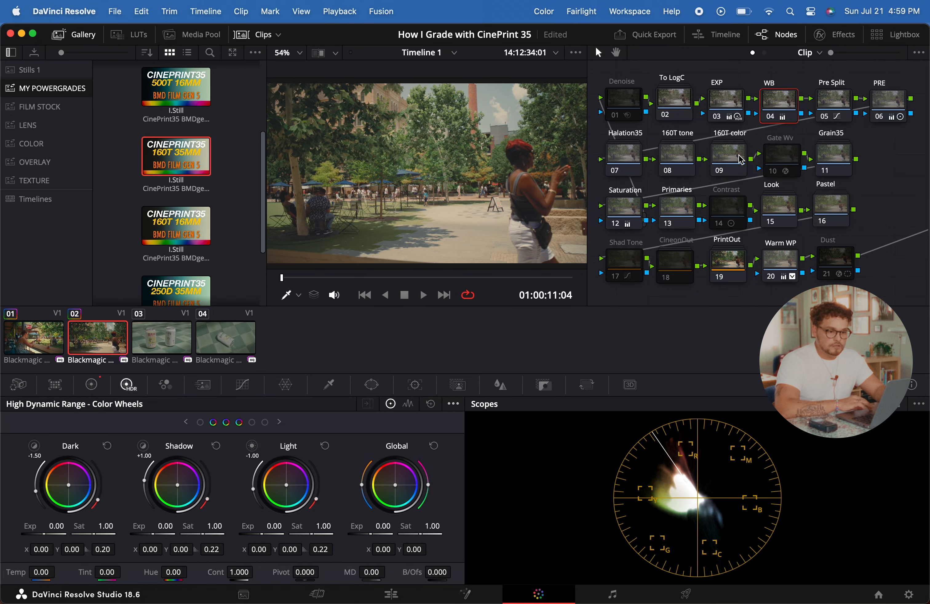
Look inside the Grain35 compound node at its 35grain4K and 35grainHD nodes, and return to the clip's node graph.
{"action": "left_click", "coordinate": [837, 160]}
{"action": "right_click", "coordinate": [838, 160]}
{"action": "left_click", "coordinate": [828, 181]}
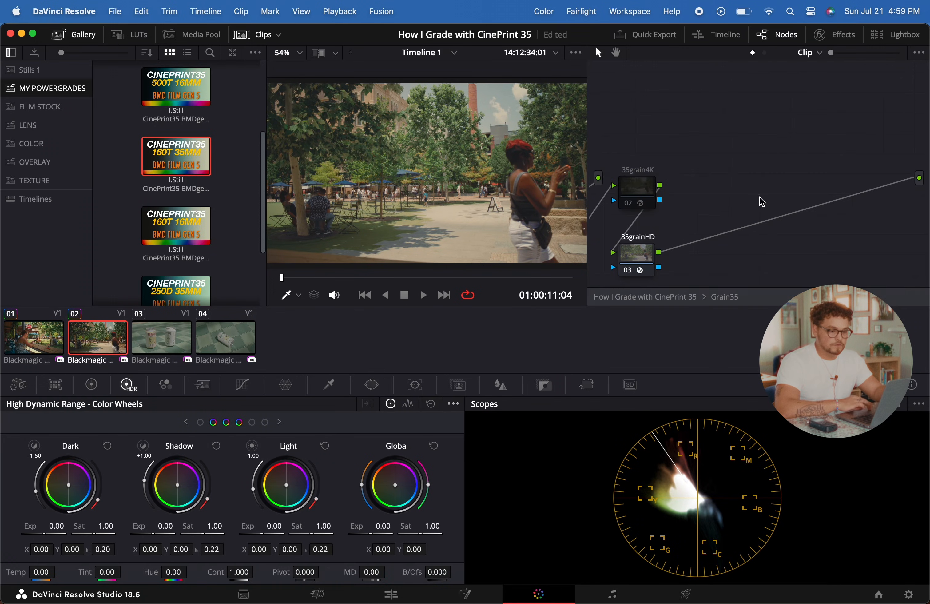
{"action": "right_click", "coordinate": [734, 189]}
{"action": "left_click", "coordinate": [760, 194]}
{"action": "scroll", "coordinate": [808, 185], "scroll_direction": "left", "scroll_amount": 5}
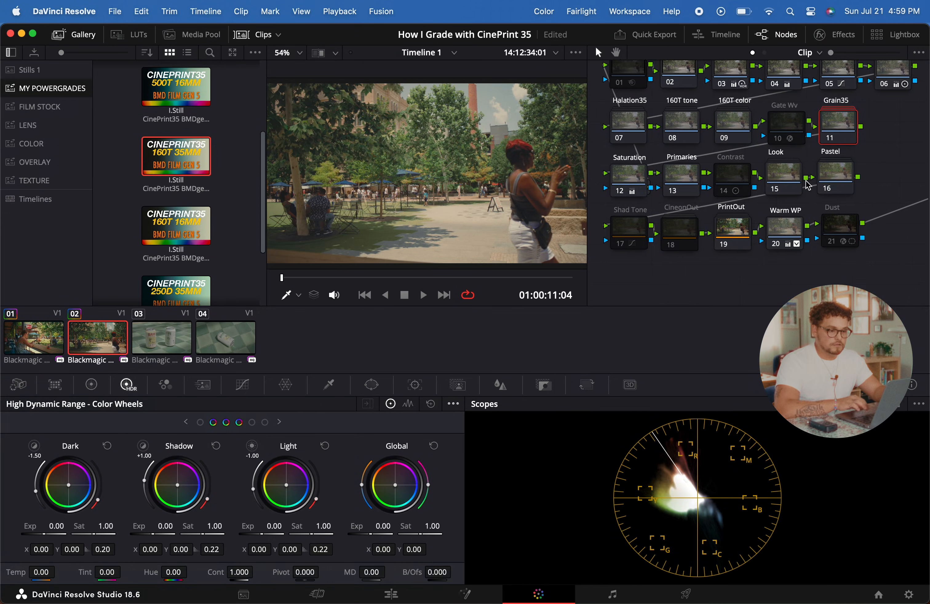
Show the Primaries color wheels and enable the Contrast node.
{"action": "scroll", "coordinate": [808, 185], "scroll_direction": "right", "scroll_amount": 2}
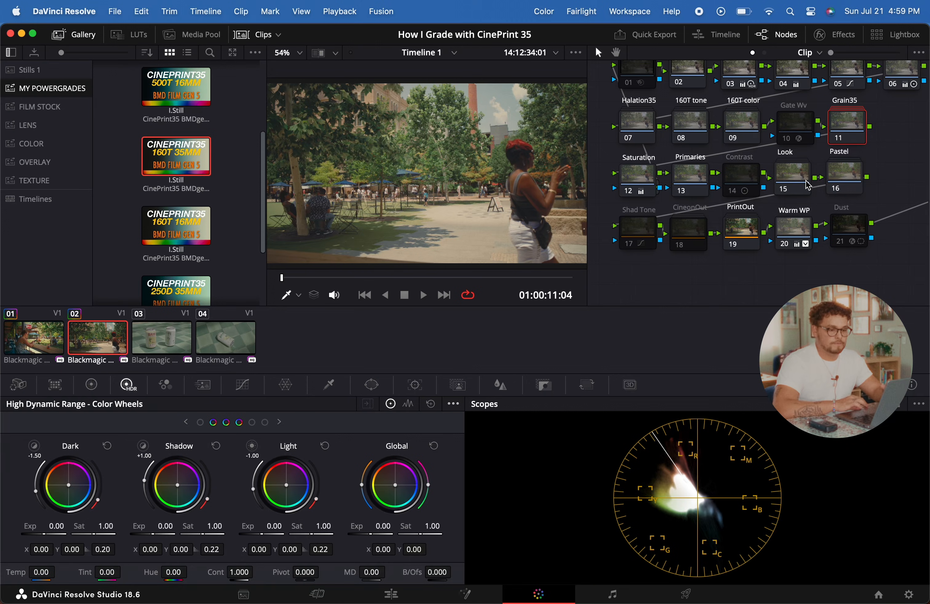
{"action": "left_click", "coordinate": [687, 179]}
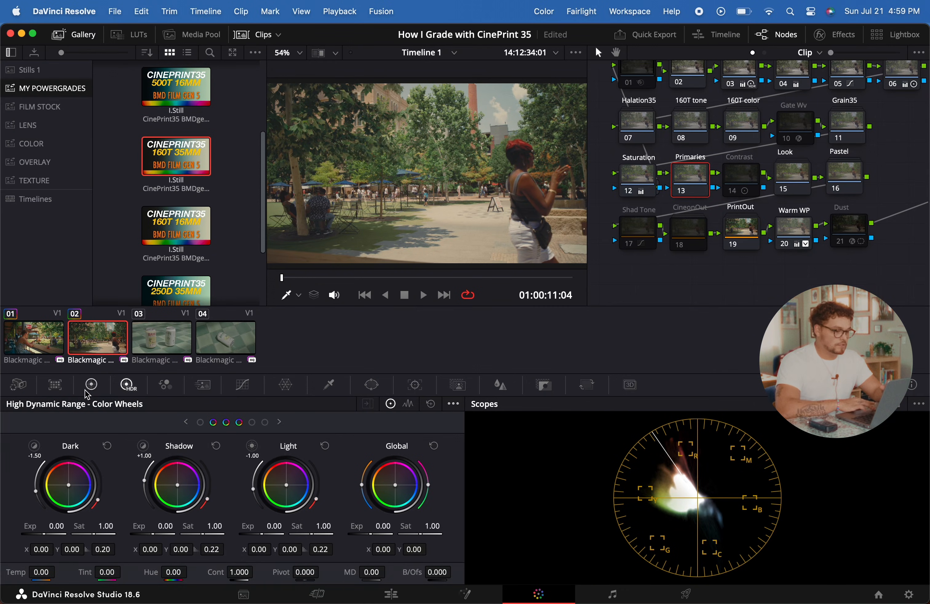
{"action": "left_click", "coordinate": [91, 385]}
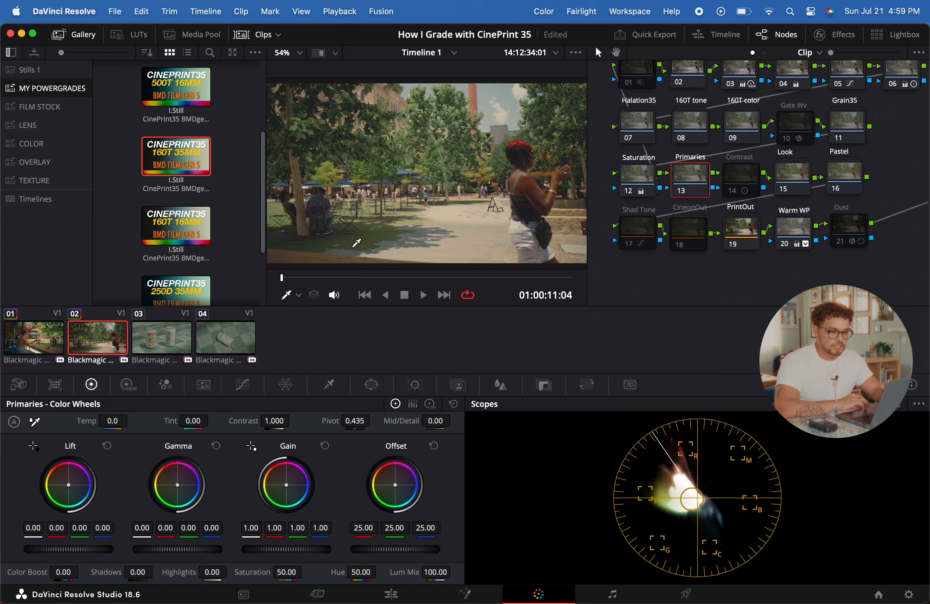
{"action": "left_click", "coordinate": [741, 181]}
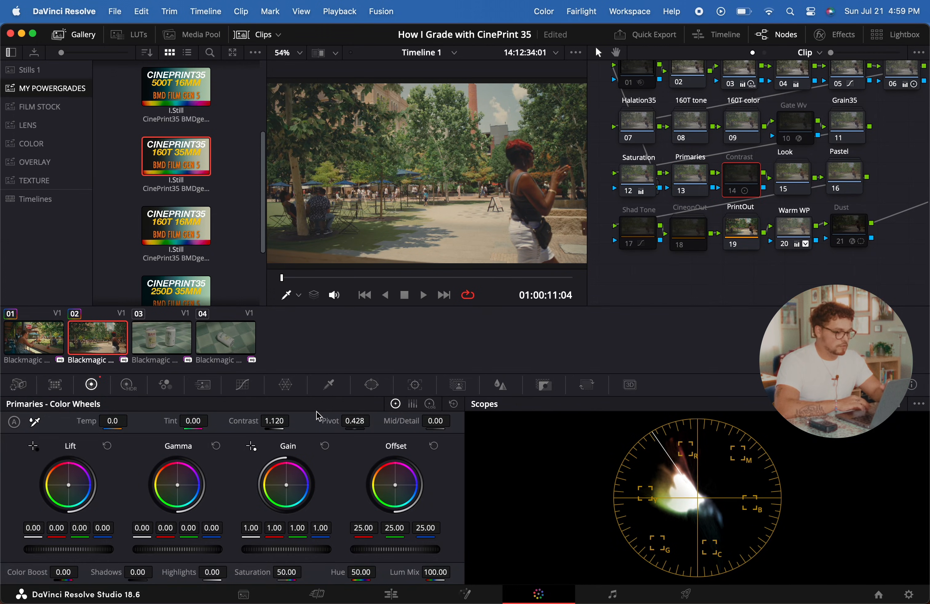
{"action": "left_click", "coordinate": [733, 192]}
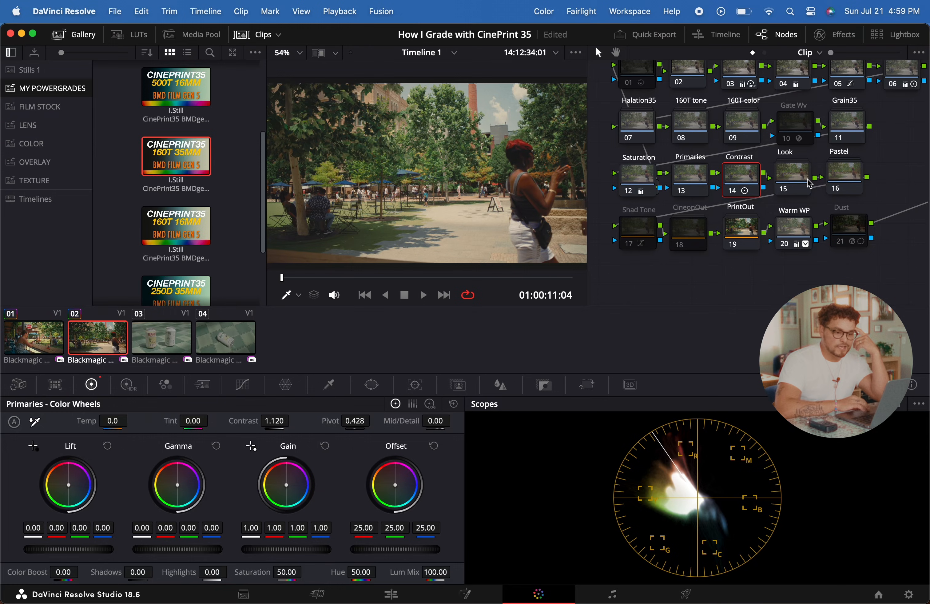
Compare the image with and without the Pastel node, leaving it disabled.
{"action": "left_click", "coordinate": [837, 190]}
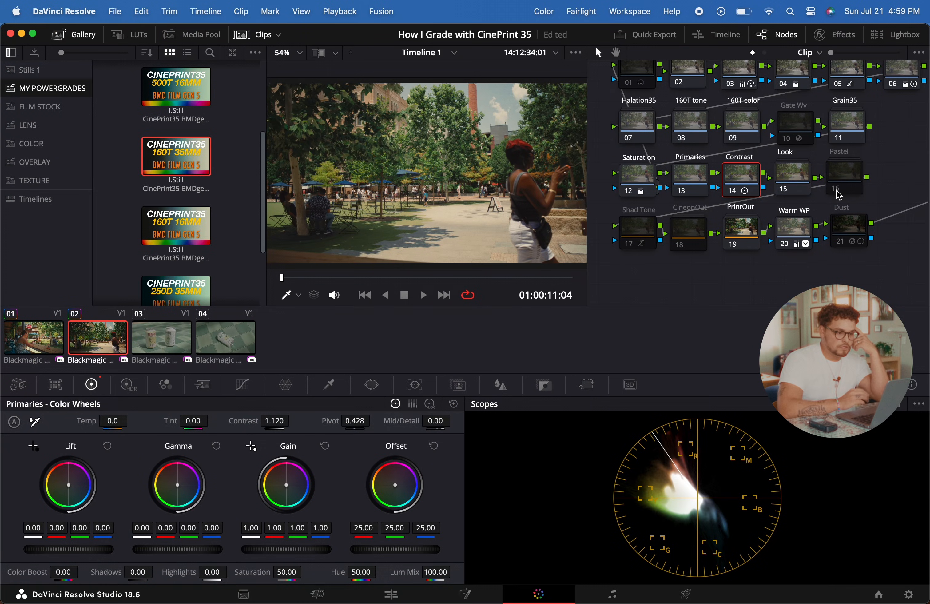
{"action": "left_click", "coordinate": [836, 192]}
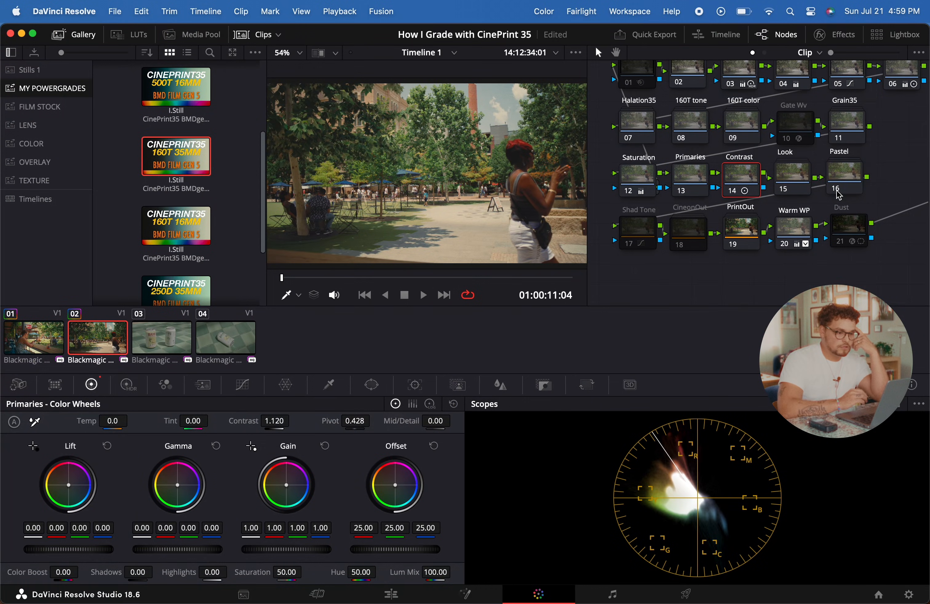
{"action": "left_click", "coordinate": [838, 194]}
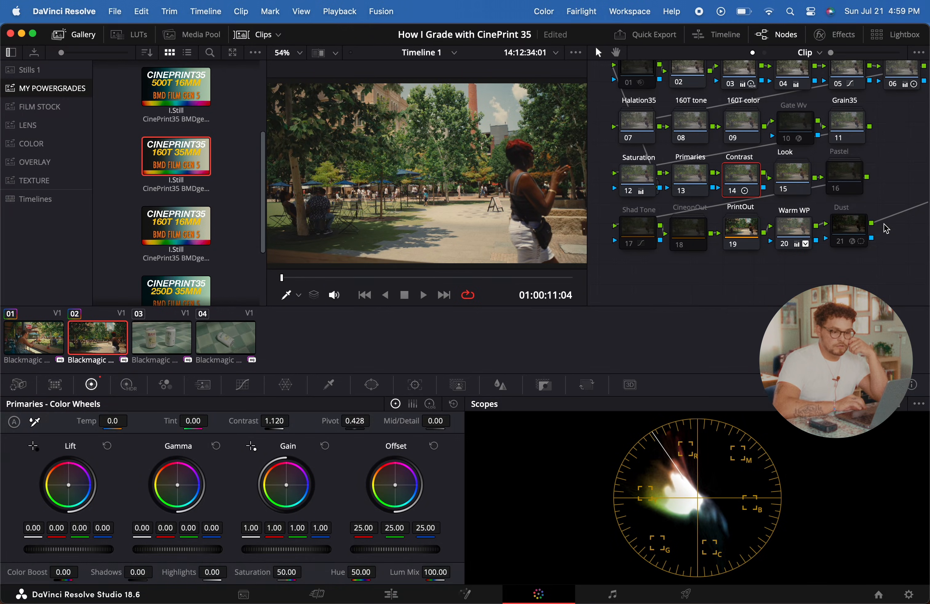
Add a serial node after the Pastel node and show its custom curves.
{"action": "scroll", "coordinate": [887, 229], "scroll_direction": "right", "scroll_amount": 3}
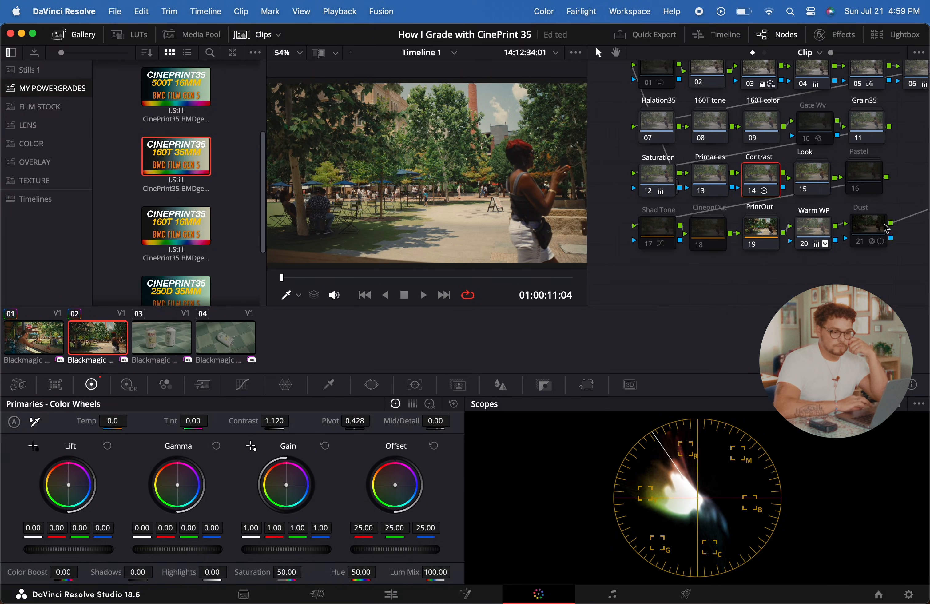
{"action": "scroll", "coordinate": [887, 229], "scroll_direction": "right", "scroll_amount": 3}
{"action": "left_click", "coordinate": [822, 175]}
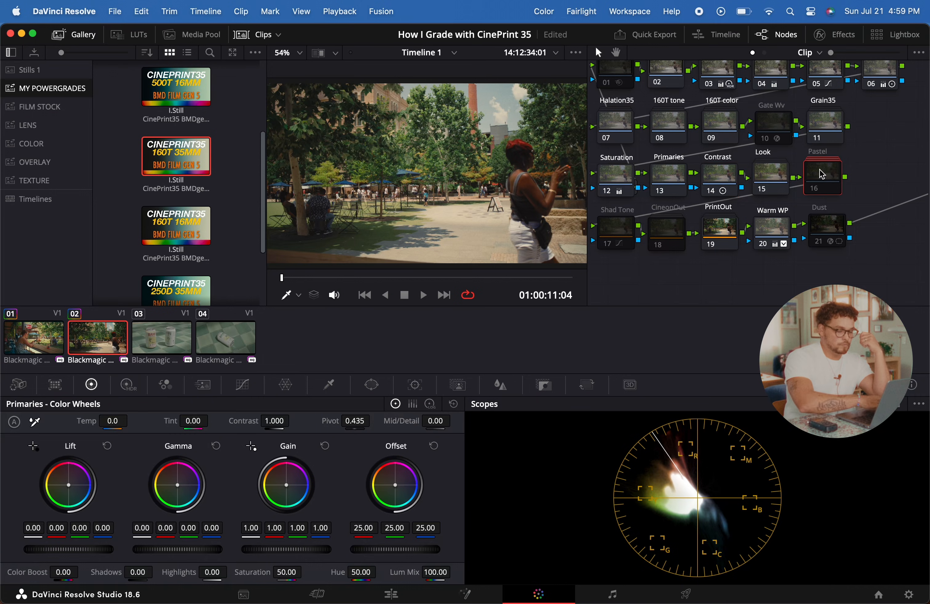
{"action": "key", "text": "alt+s"}
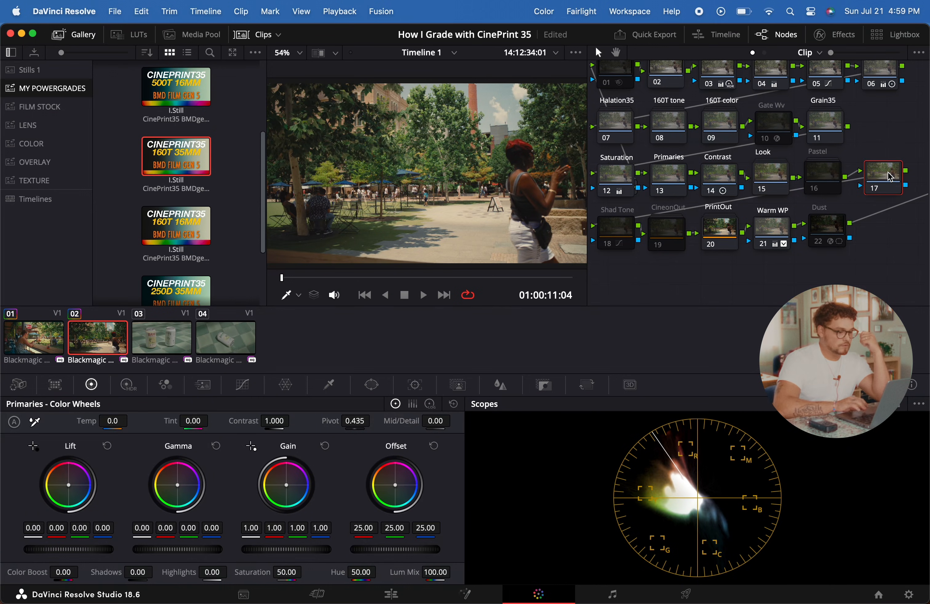
{"action": "left_click", "coordinate": [242, 385]}
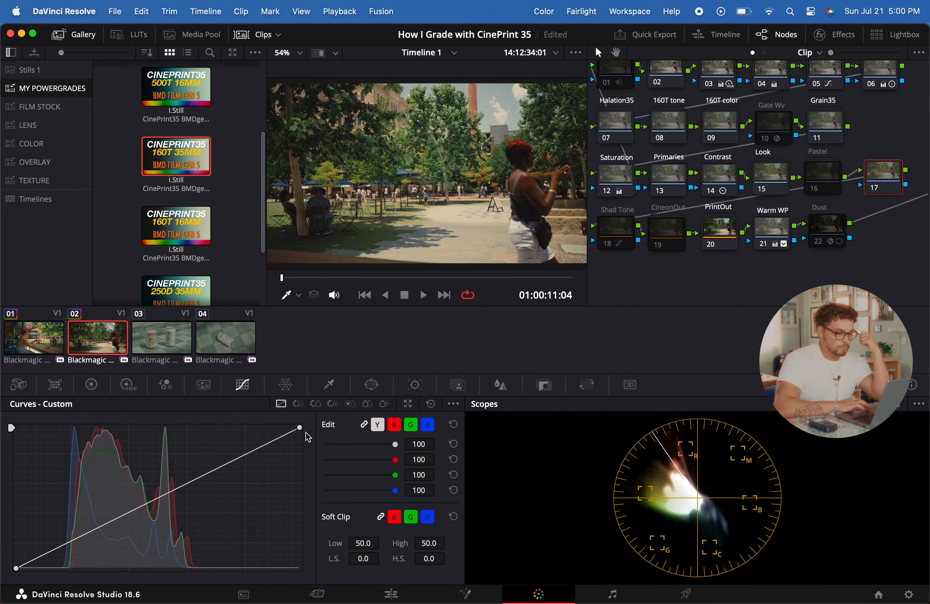
Shape the new node's custom curve with a slightly lowered white point, a slightly raised black point and a gentle S-bend from both handles.
{"action": "left_click_drag", "start_coordinate": [300, 428], "coordinate": [301, 438]}
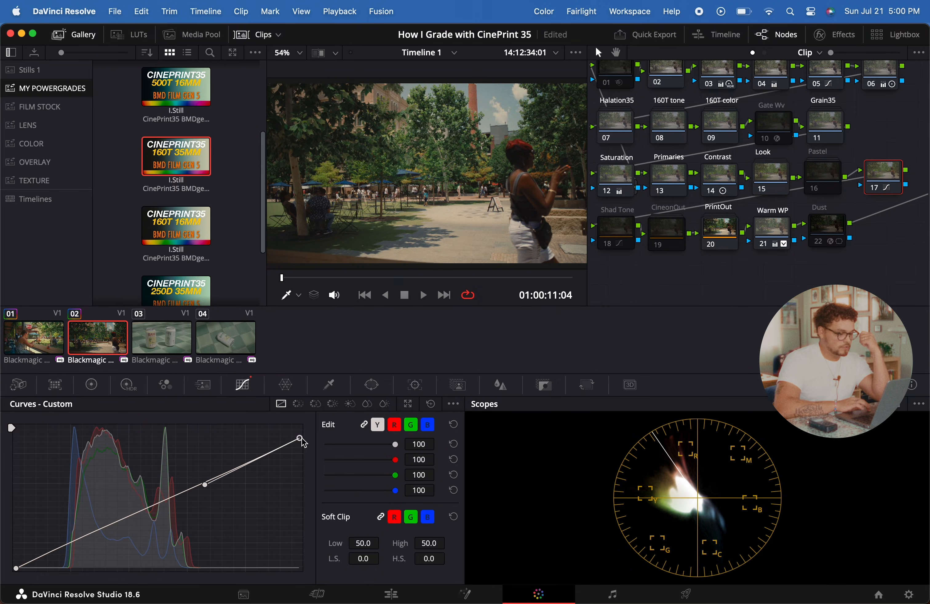
{"action": "left_click", "coordinate": [16, 568]}
{"action": "left_click_drag", "start_coordinate": [16, 569], "coordinate": [16, 564]}
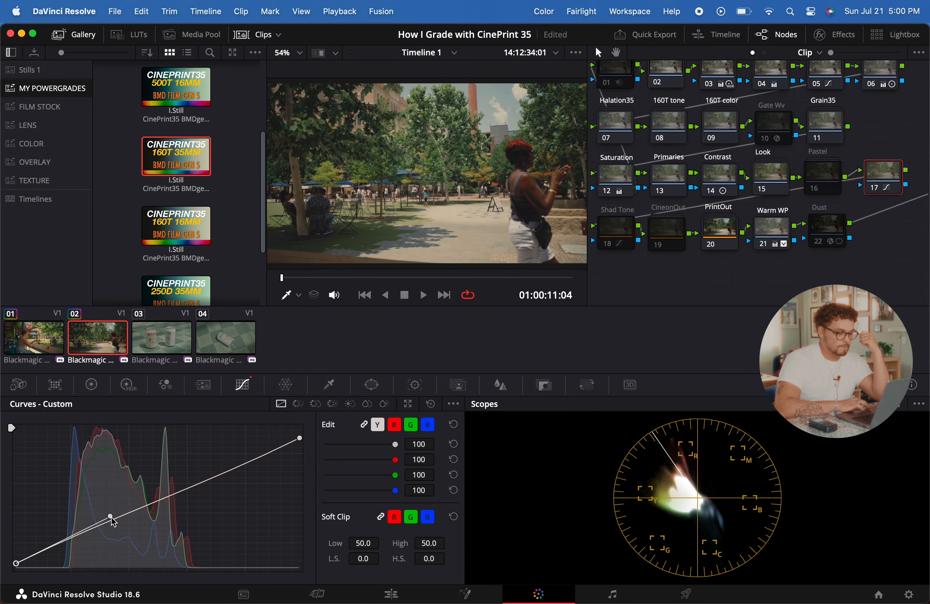
{"action": "left_click_drag", "start_coordinate": [112, 517], "coordinate": [112, 527]}
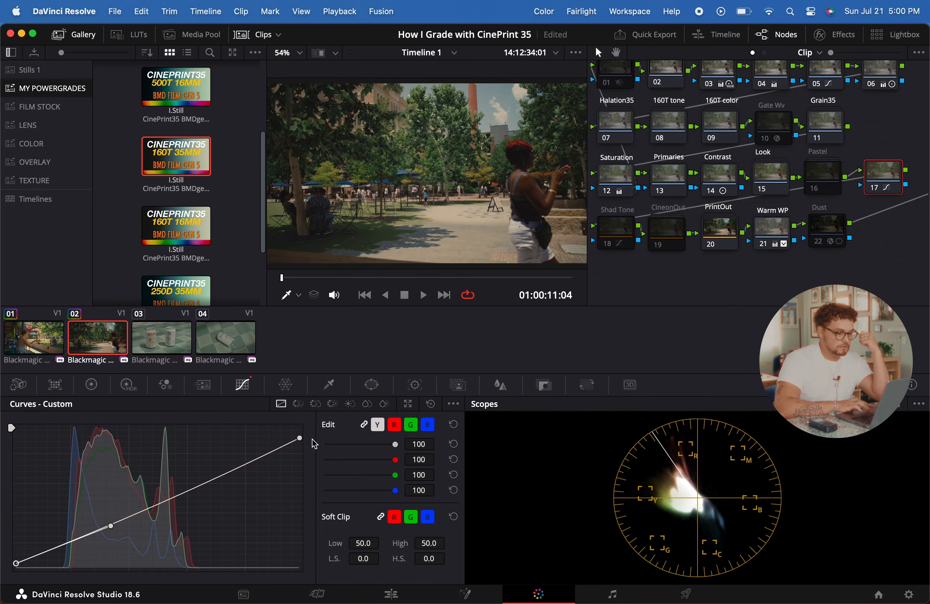
{"action": "left_click", "coordinate": [299, 439]}
{"action": "left_click_drag", "start_coordinate": [204, 485], "coordinate": [201, 473]}
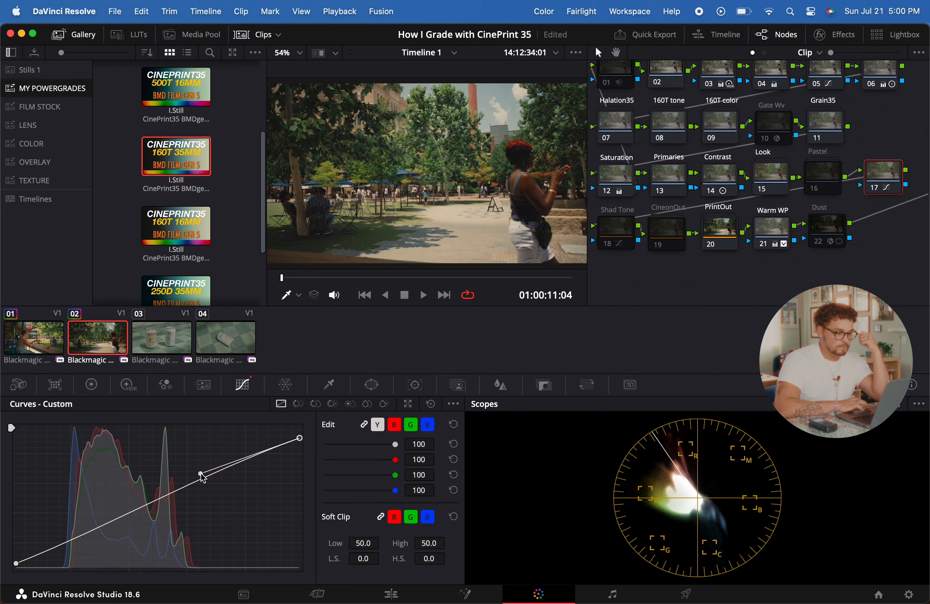
Compare the image with and without the curve node and the Shad Tone node, leaving the curve node enabled and Shad Tone disabled.
{"action": "left_click", "coordinate": [874, 187]}
{"action": "left_click", "coordinate": [875, 186]}
{"action": "left_click", "coordinate": [875, 185]}
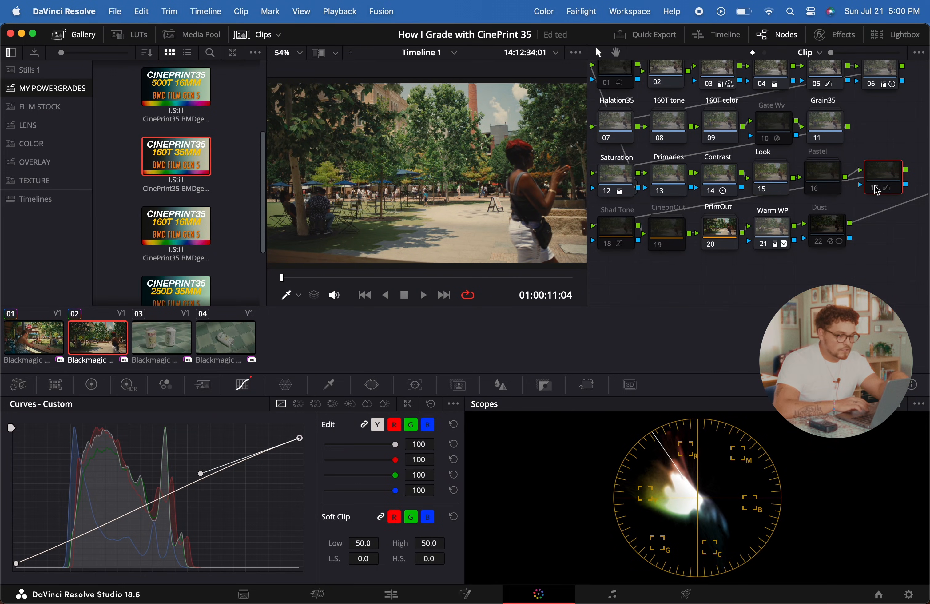
{"action": "left_click", "coordinate": [876, 188]}
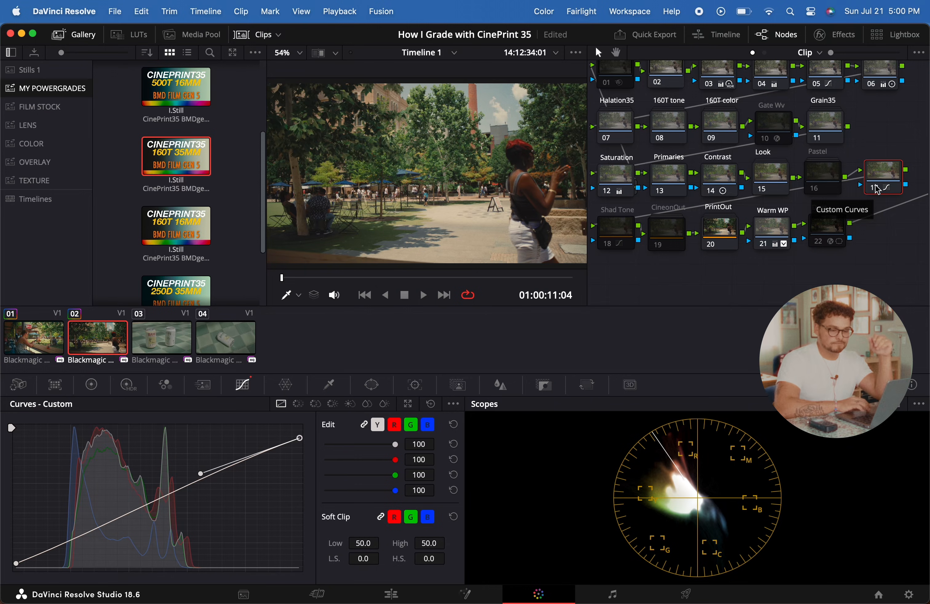
{"action": "left_click", "coordinate": [627, 243]}
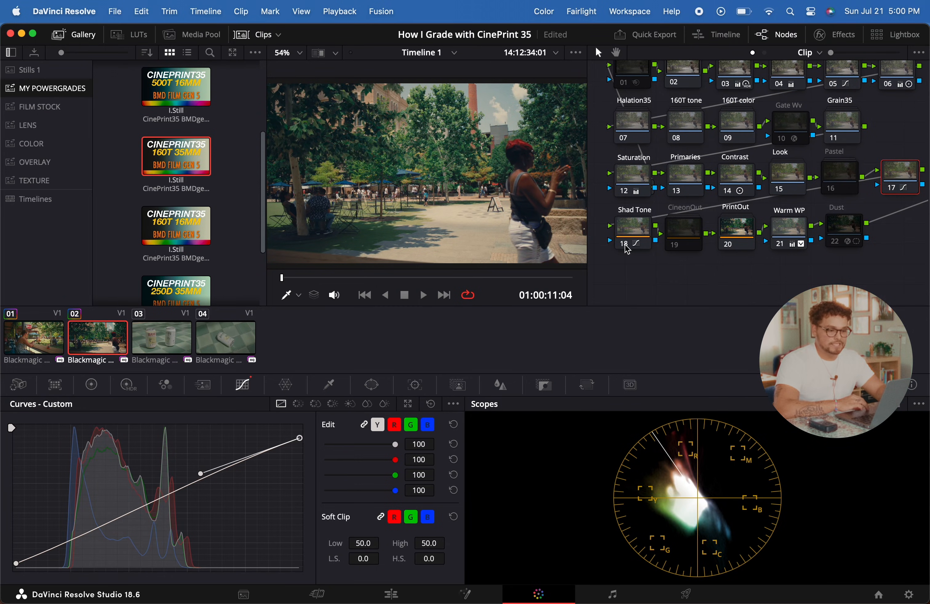
{"action": "left_click", "coordinate": [625, 245]}
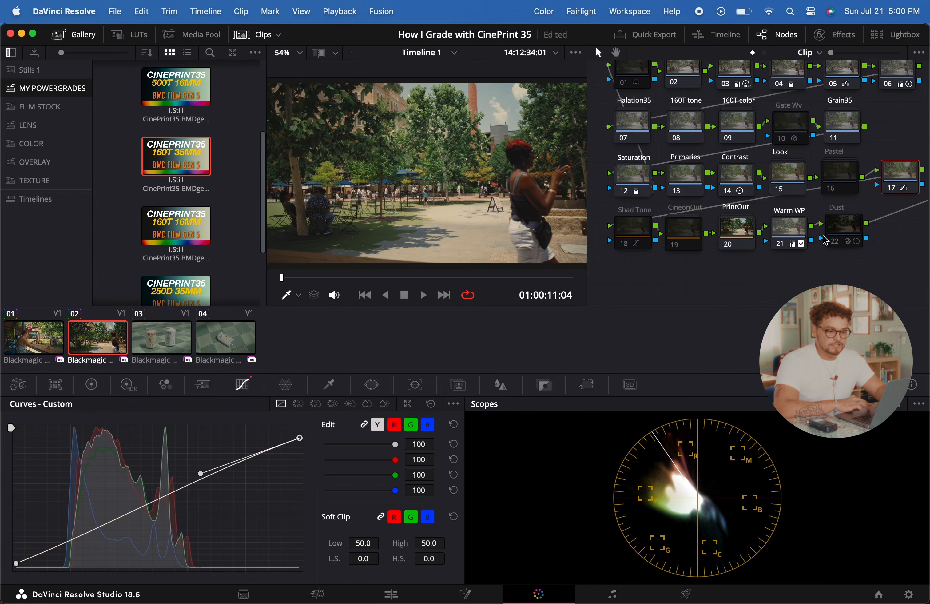
Set the Warm WP node's key output gain to 0.400 and check its effect by toggling the node and viewing the image full screen.
{"action": "left_click", "coordinate": [796, 230]}
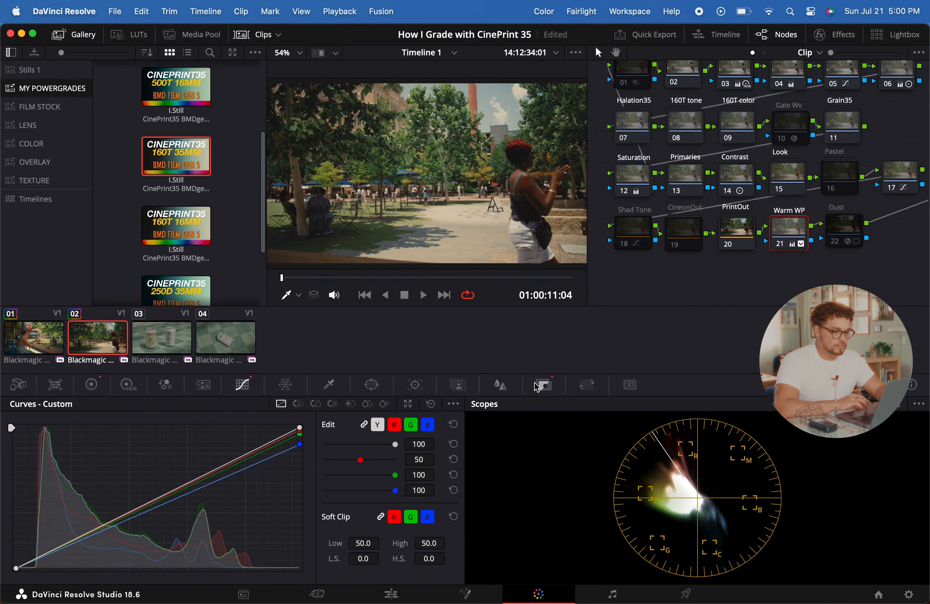
{"action": "left_click", "coordinate": [544, 389]}
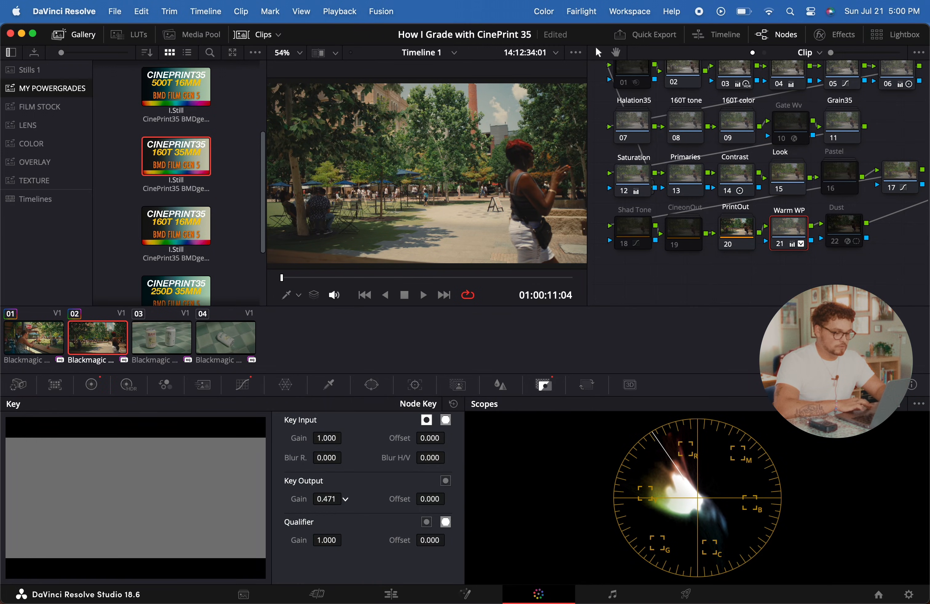
{"action": "left_click_drag", "start_coordinate": [327, 499], "coordinate": [313, 499]}
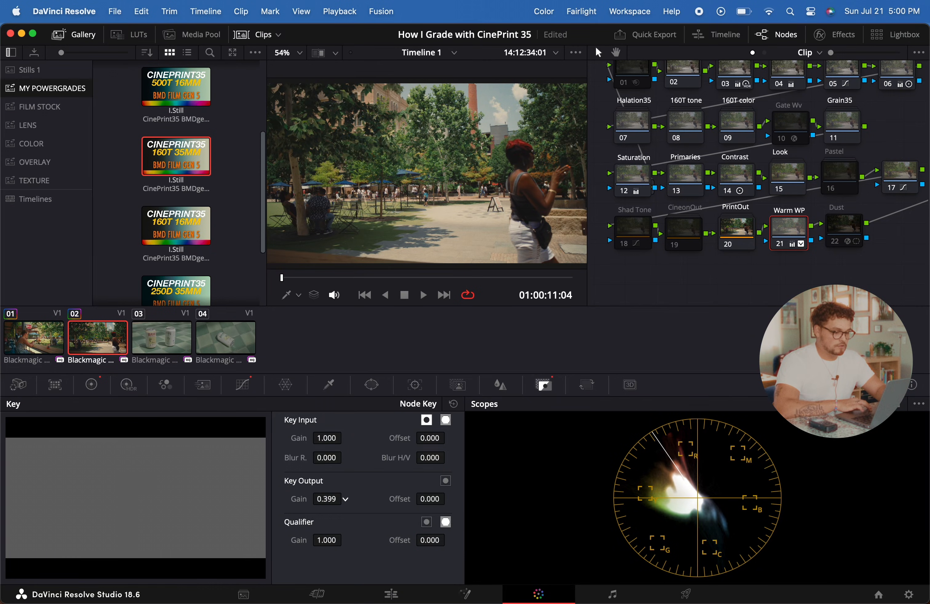
{"action": "left_click_drag", "start_coordinate": [271, 510], "coordinate": [271, 510]}
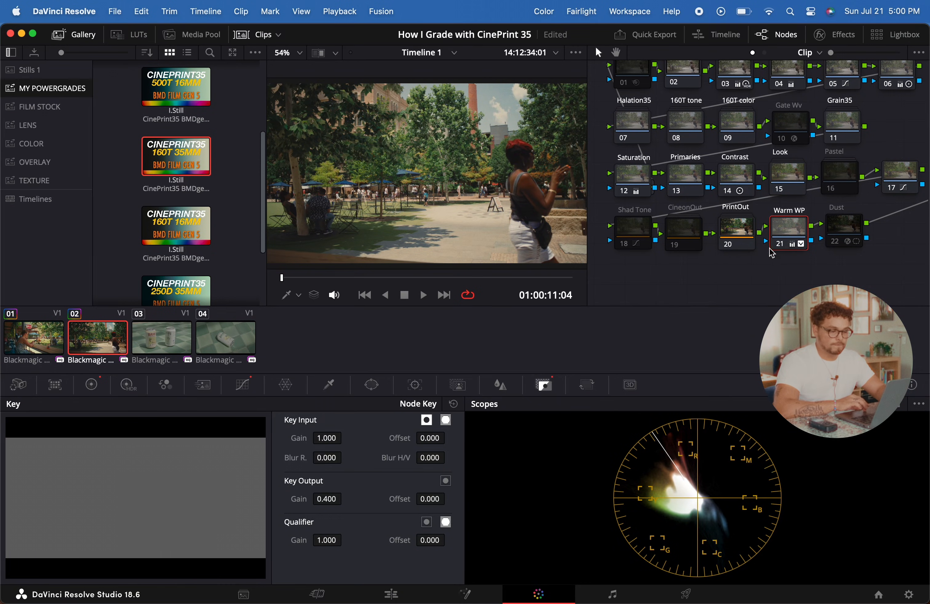
{"action": "left_click", "coordinate": [782, 245]}
{"action": "left_click", "coordinate": [783, 245]}
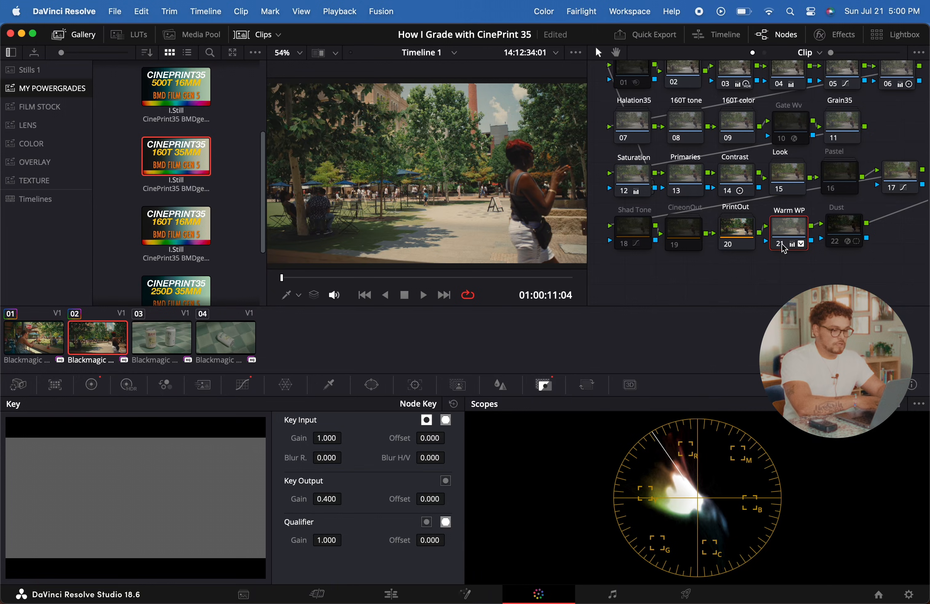
{"action": "key", "text": "super+f"}
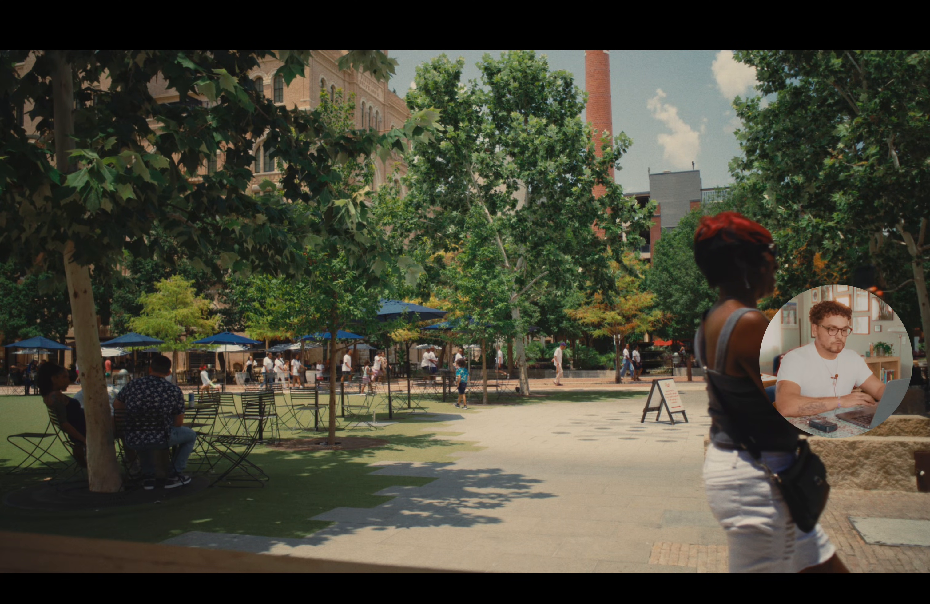
{"action": "key", "text": "super+f"}
Lower the EXP node's global exposure to -0.50 in the HDR wheels and switch the scopes to the parade.
{"action": "scroll", "coordinate": [784, 248], "scroll_direction": "up", "scroll_amount": 3}
{"action": "left_click", "coordinate": [737, 134]}
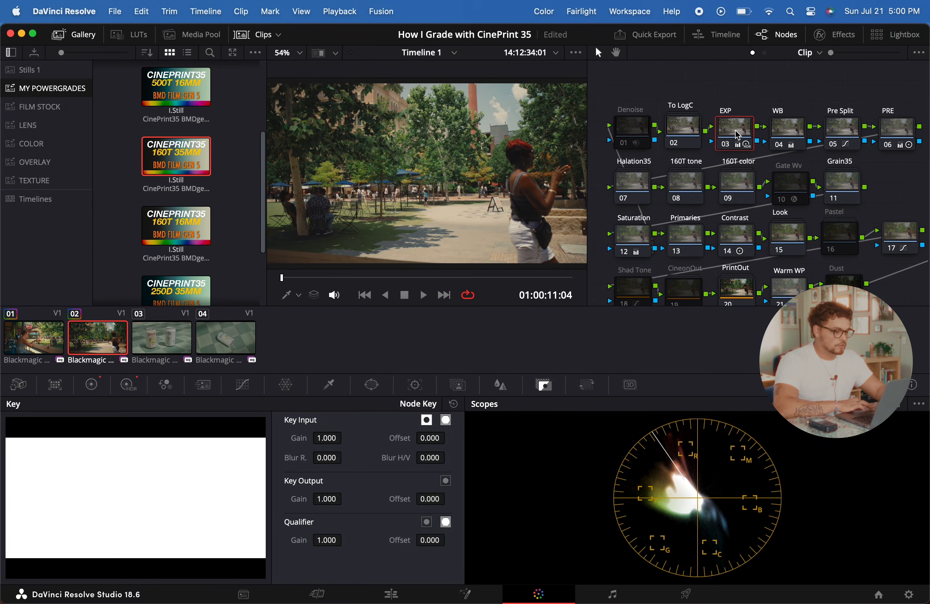
{"action": "left_click", "coordinate": [128, 385]}
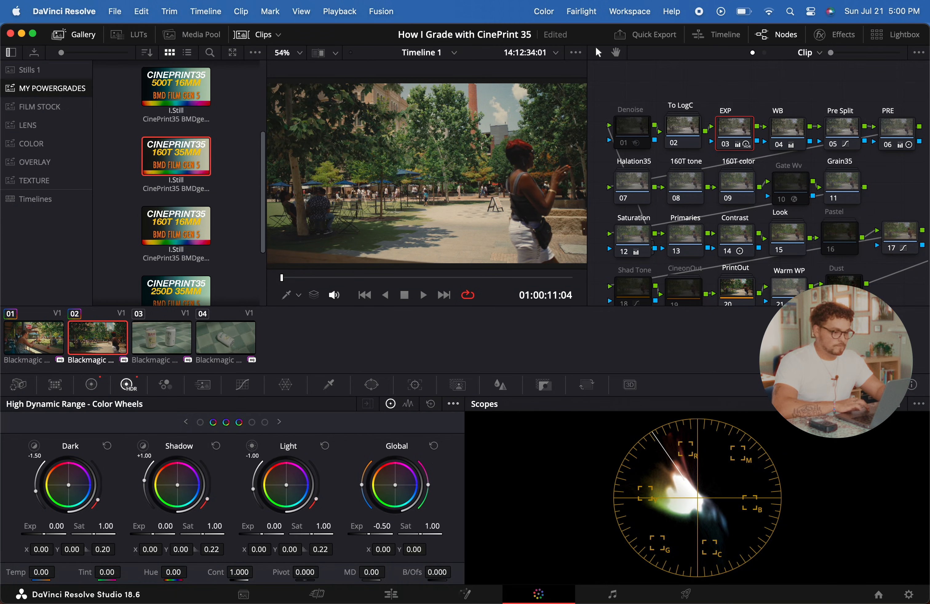
{"action": "left_click", "coordinate": [839, 404]}
{"action": "left_click", "coordinate": [833, 417]}
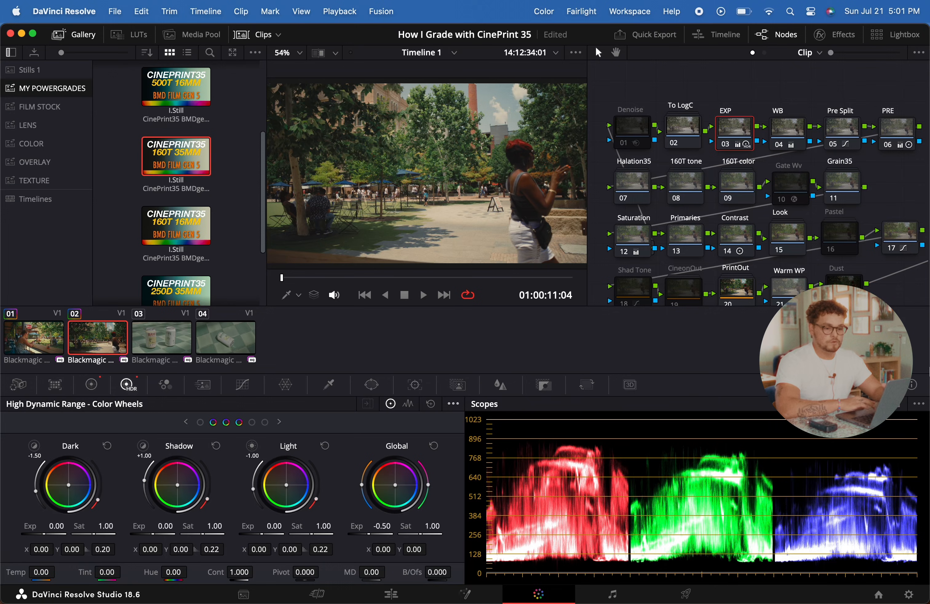
Apply the CinePrint35 500T 35MM BMD Film Gen 5 PowerGrade to clip 03, the shot of the two cans.
{"action": "scroll", "coordinate": [790, 233], "scroll_direction": "down", "scroll_amount": 2}
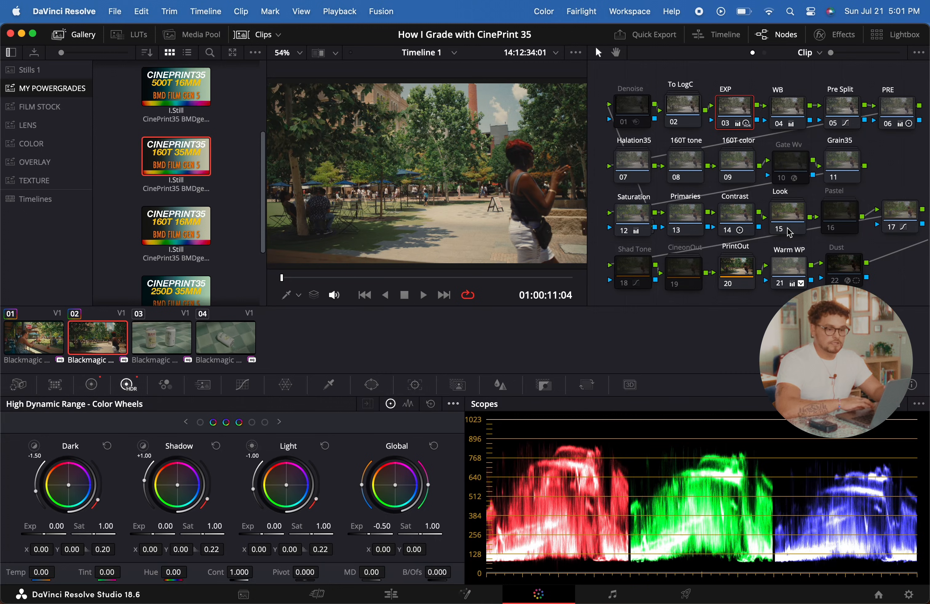
{"action": "scroll", "coordinate": [727, 170], "scroll_direction": "right", "scroll_amount": 2}
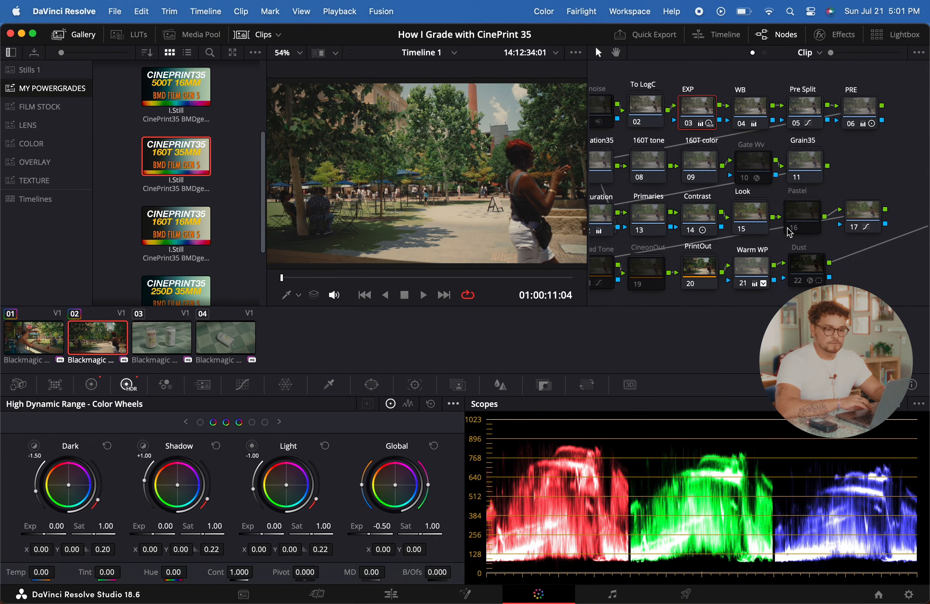
{"action": "left_click", "coordinate": [180, 338]}
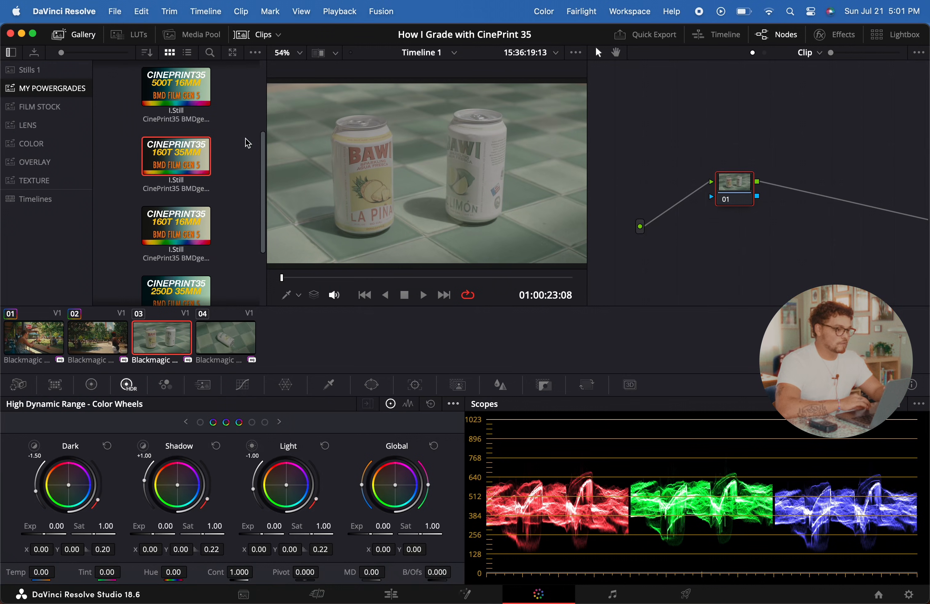
{"action": "scroll", "coordinate": [248, 143], "scroll_direction": "up", "scroll_amount": 5}
{"action": "left_click", "coordinate": [164, 161]}
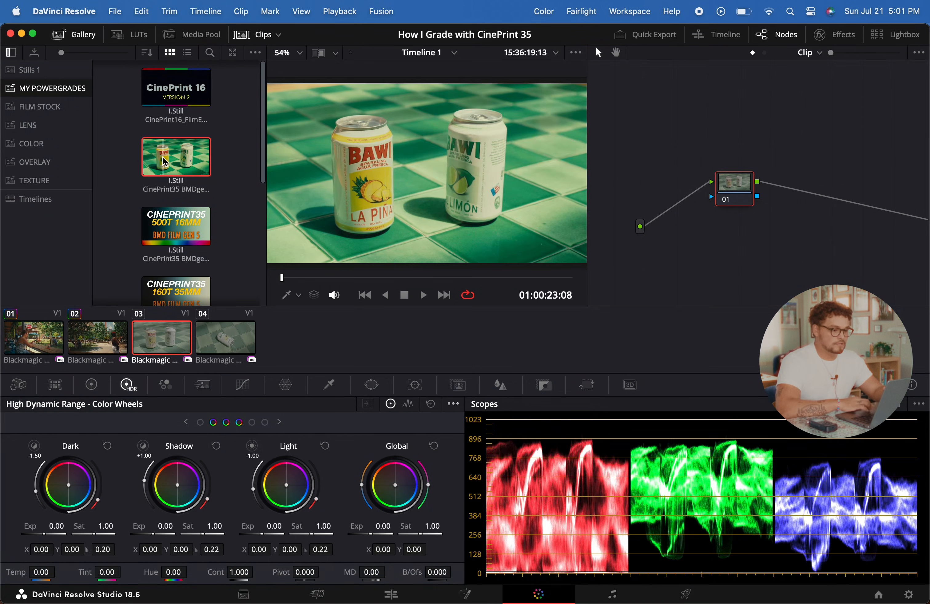
{"action": "left_click_drag", "start_coordinate": [164, 161], "coordinate": [739, 199]}
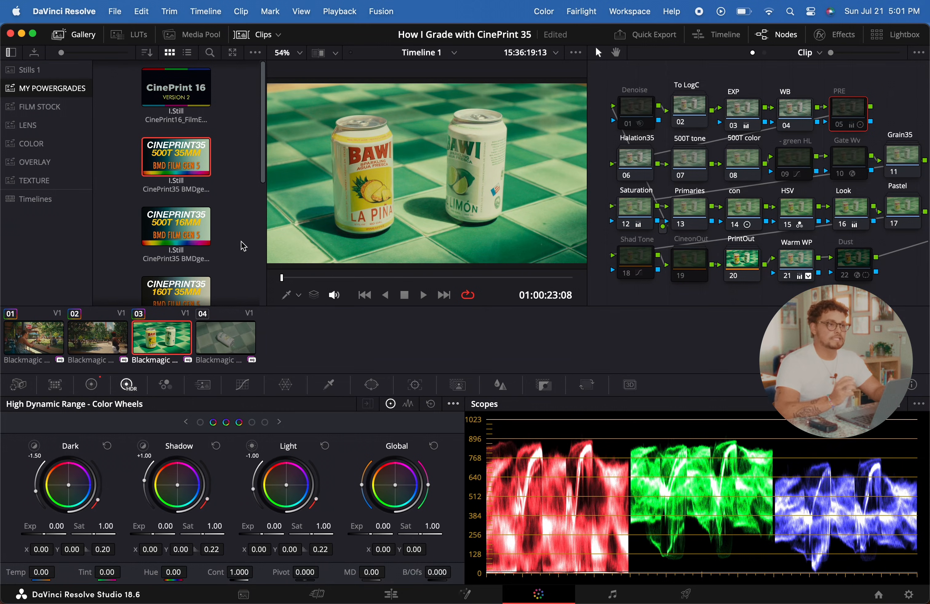
{"action": "scroll", "coordinate": [243, 246], "scroll_direction": "down", "scroll_amount": 3}
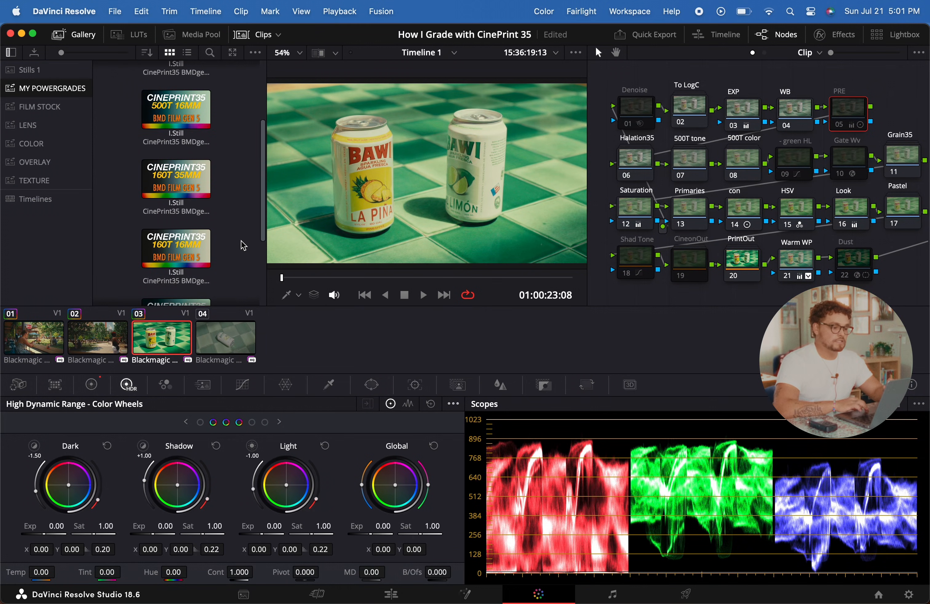
{"action": "scroll", "coordinate": [243, 246], "scroll_direction": "down", "scroll_amount": 2}
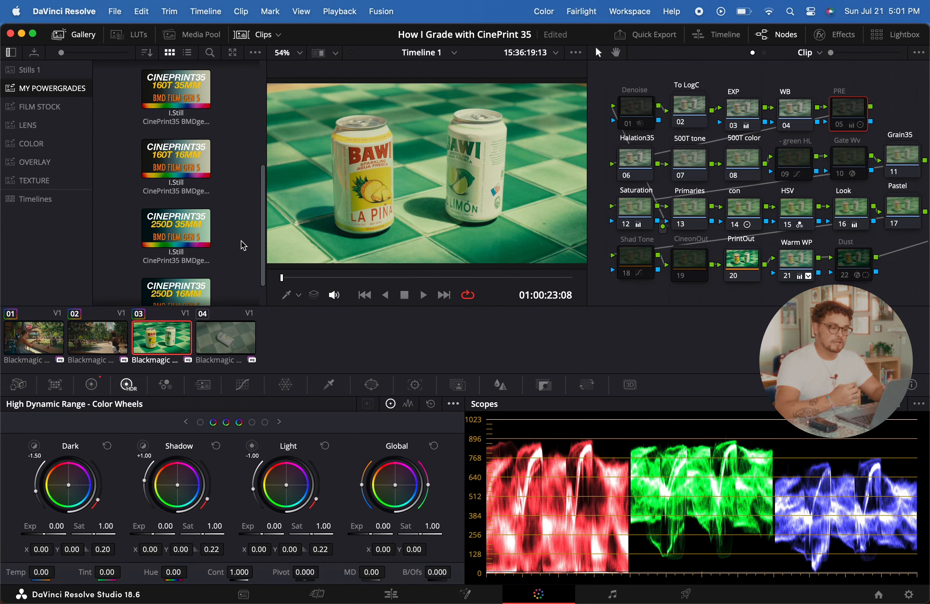
{"action": "scroll", "coordinate": [243, 246], "scroll_direction": "up", "scroll_amount": 3}
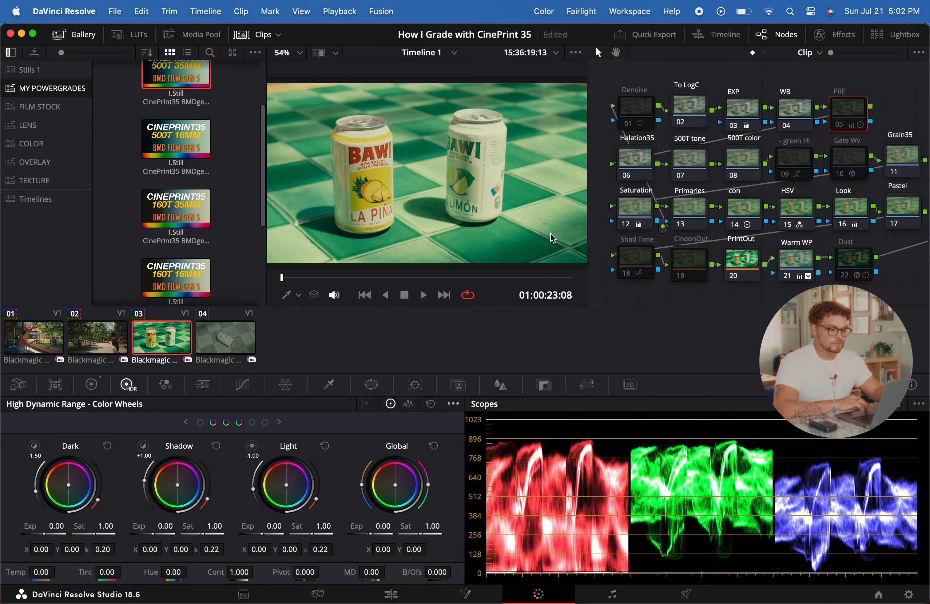
Set the EXP node's HDR wheels to Blackmagic Design Wide Gamut Gen 4 / 5 and Blackmagic Design Film Gen 5, with global exposure at -0.52.
{"action": "left_click", "coordinate": [747, 111]}
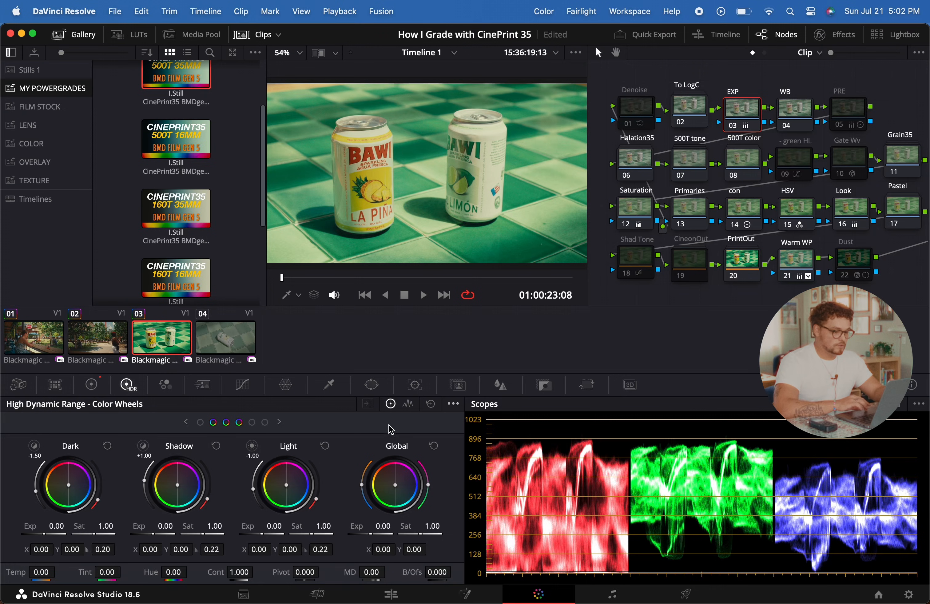
{"action": "left_click", "coordinate": [454, 404]}
{"action": "mouse_move", "coordinate": [489, 520]}
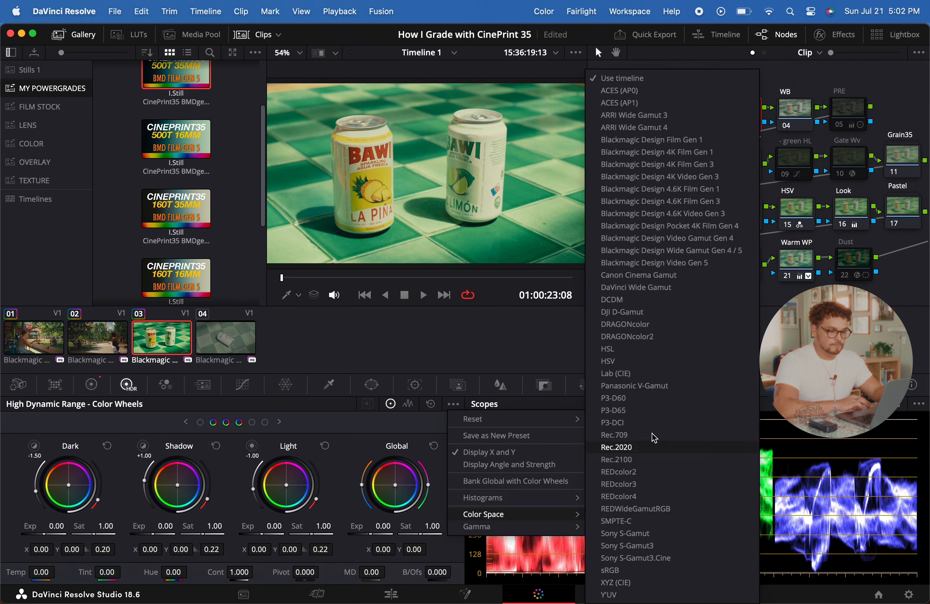
{"action": "left_click", "coordinate": [685, 249]}
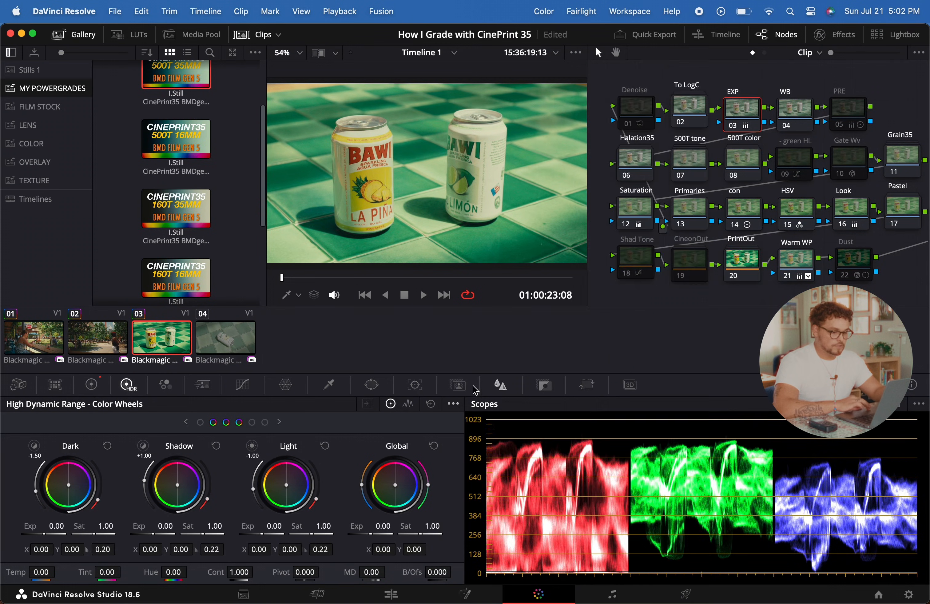
{"action": "left_click", "coordinate": [454, 404]}
{"action": "mouse_move", "coordinate": [487, 529]}
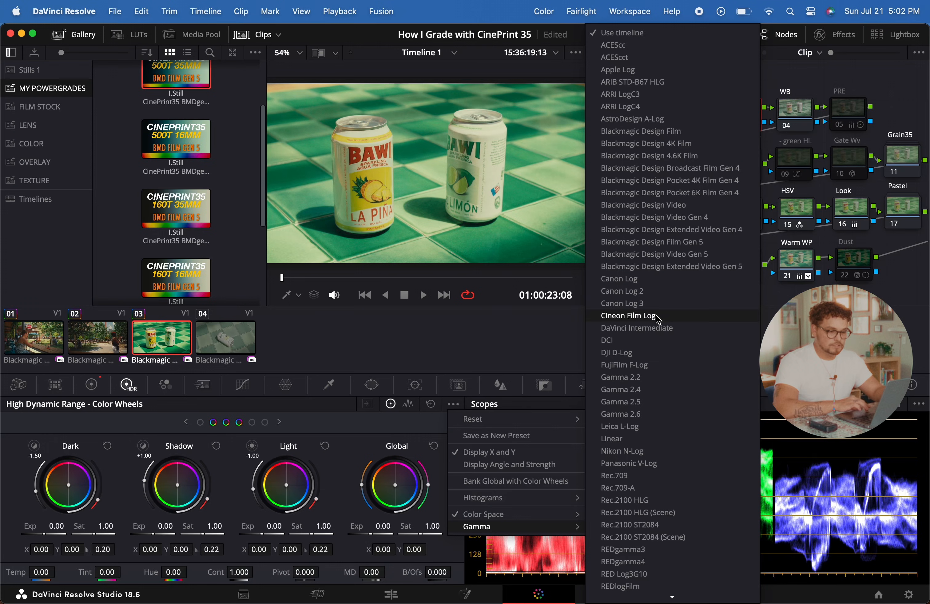
{"action": "left_click", "coordinate": [700, 243]}
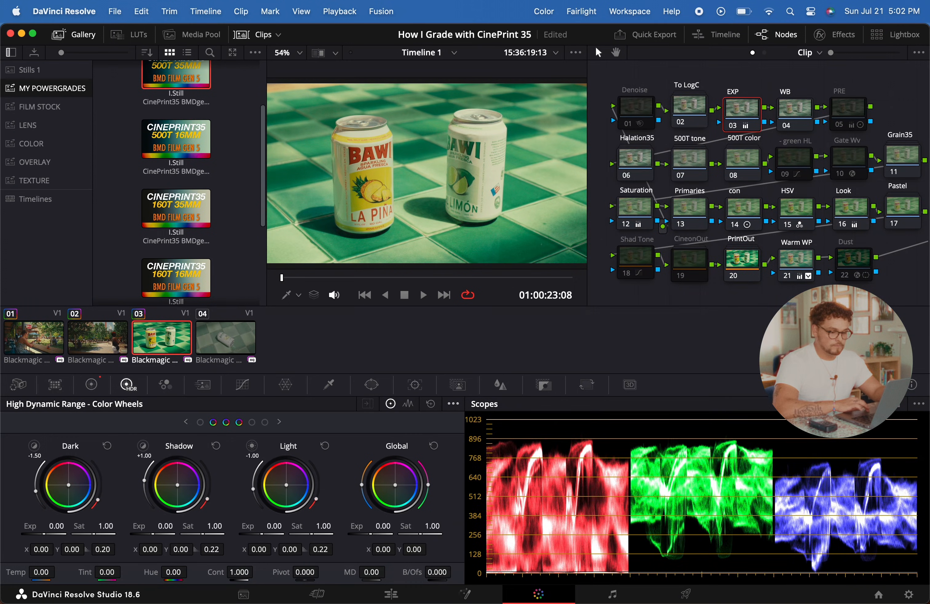
{"action": "left_click_drag", "start_coordinate": [383, 526], "coordinate": [363, 525]}
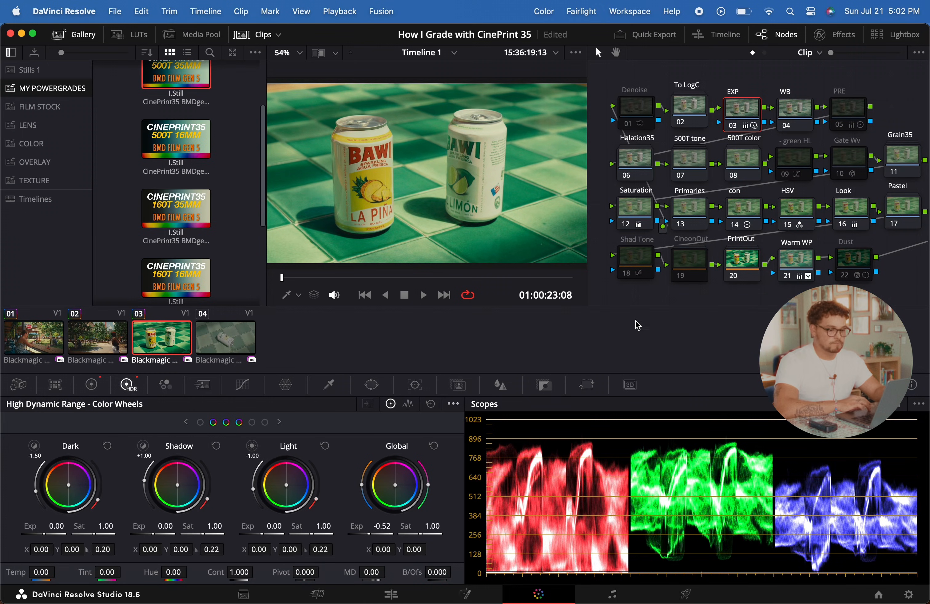
Using the vectorscope, balance the WB node's offset to red 25.56, green 23.06 and blue 26.73, and check the image full screen.
{"action": "left_click", "coordinate": [800, 111]}
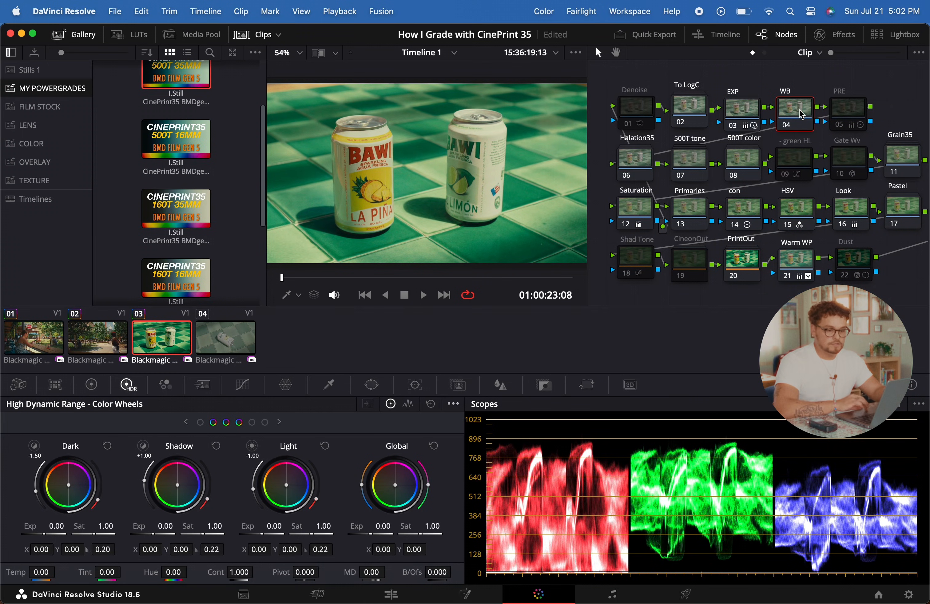
{"action": "left_click", "coordinate": [848, 404]}
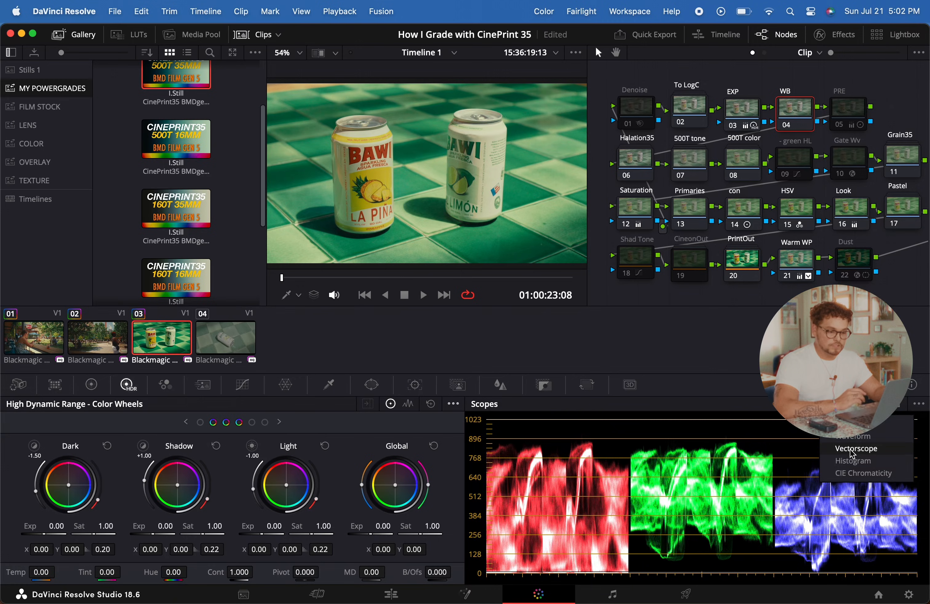
{"action": "left_click", "coordinate": [850, 450]}
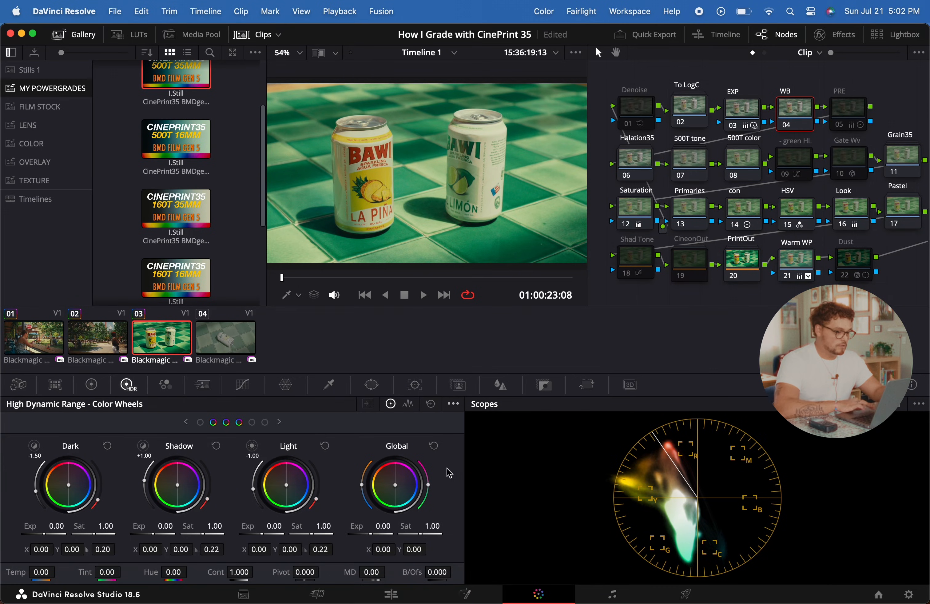
{"action": "left_click", "coordinate": [91, 388]}
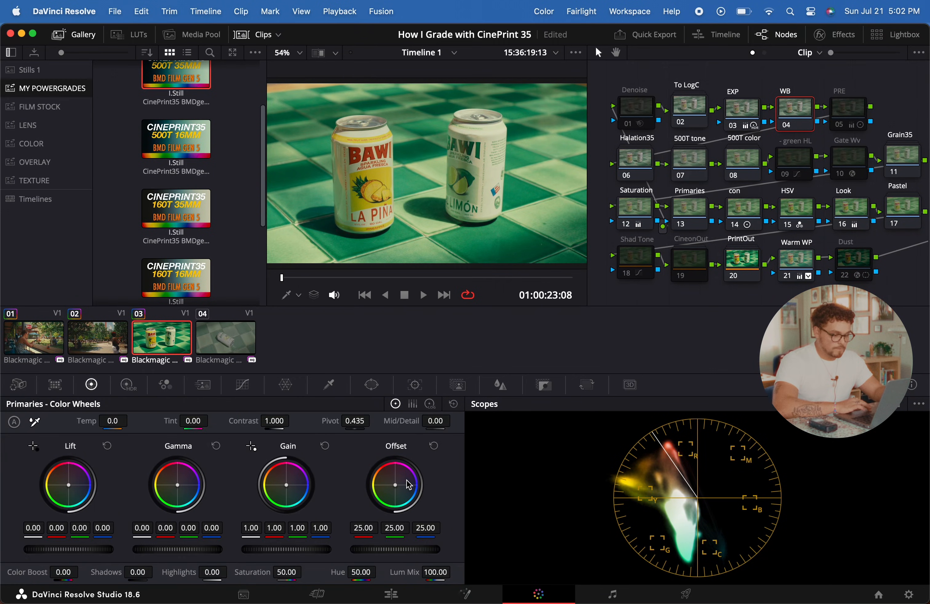
{"action": "left_click_drag", "start_coordinate": [395, 486], "coordinate": [397, 485]}
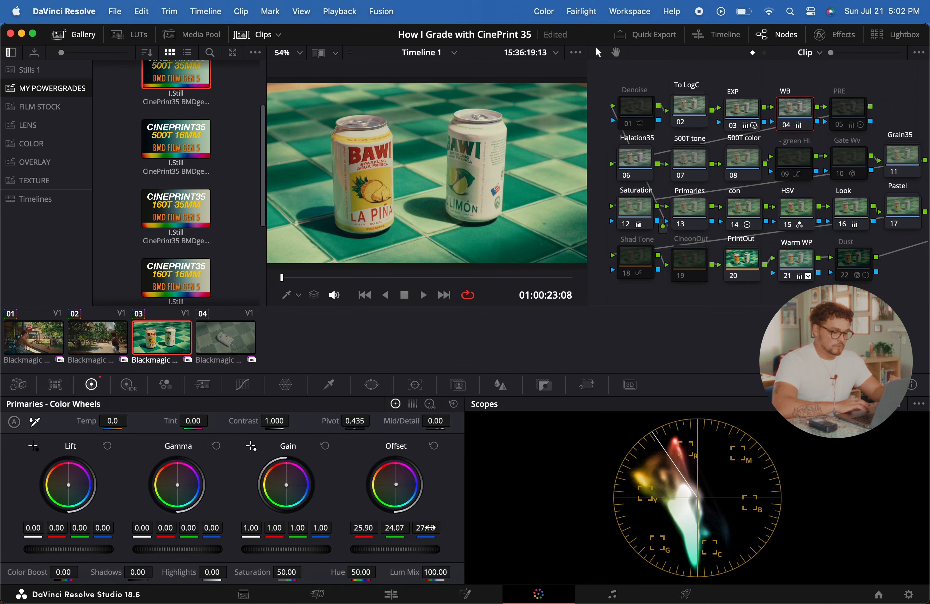
{"action": "left_click_drag", "start_coordinate": [397, 486], "coordinate": [404, 487]}
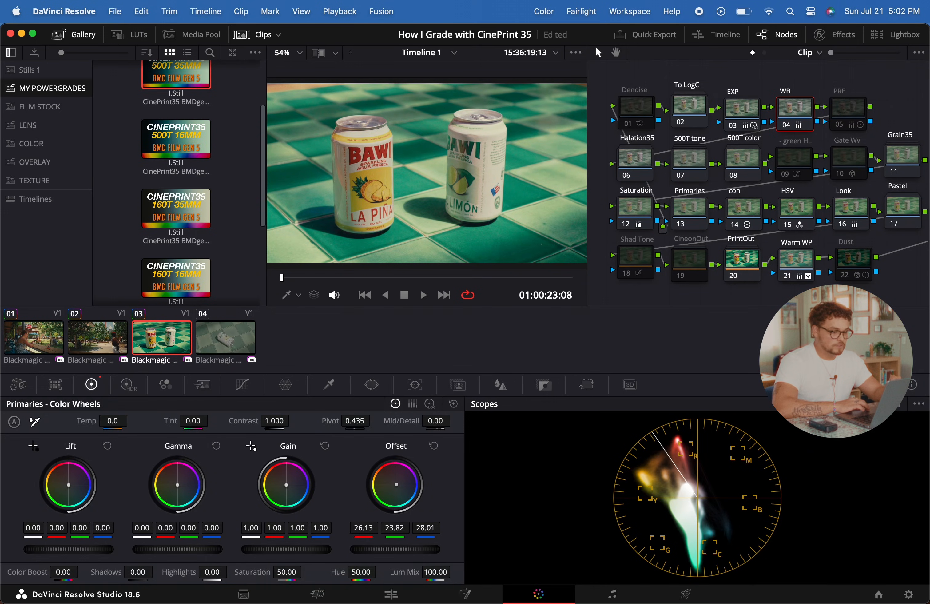
{"action": "left_click_drag", "start_coordinate": [395, 549], "coordinate": [394, 549]}
{"action": "left_click_drag", "start_coordinate": [396, 484], "coordinate": [397, 485]}
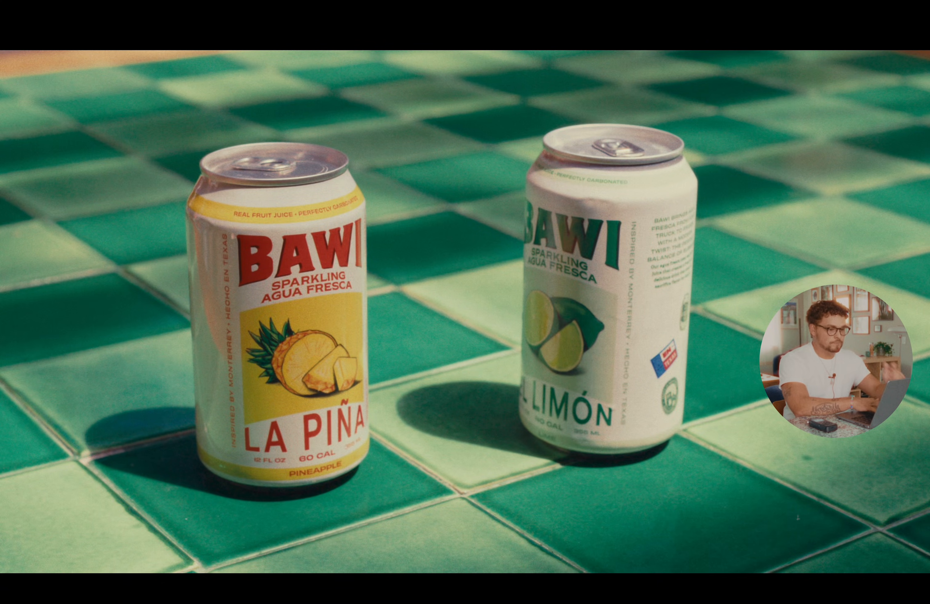
{"action": "key", "text": "Escape"}
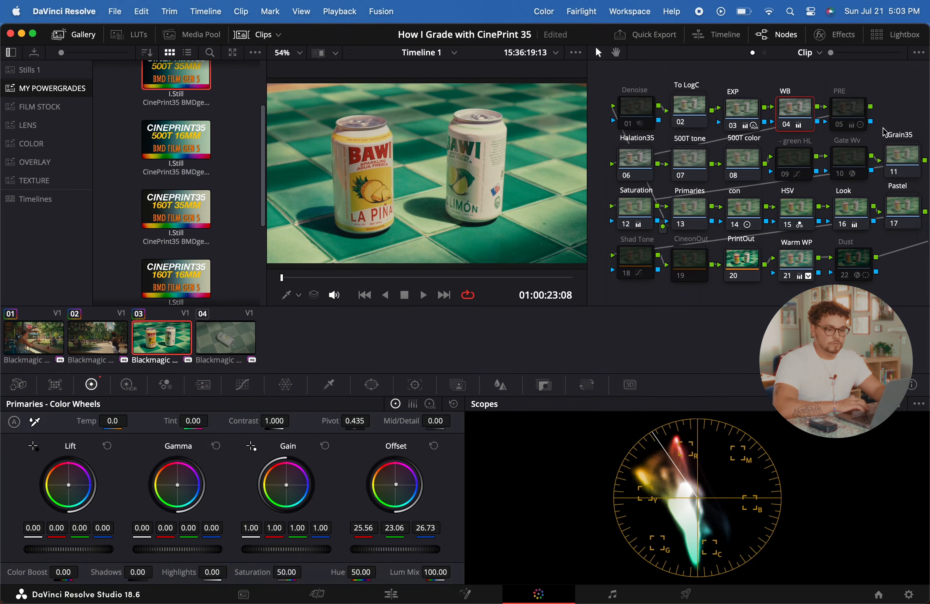
Enable the PRE node and the - green HL node.
{"action": "left_click", "coordinate": [839, 128]}
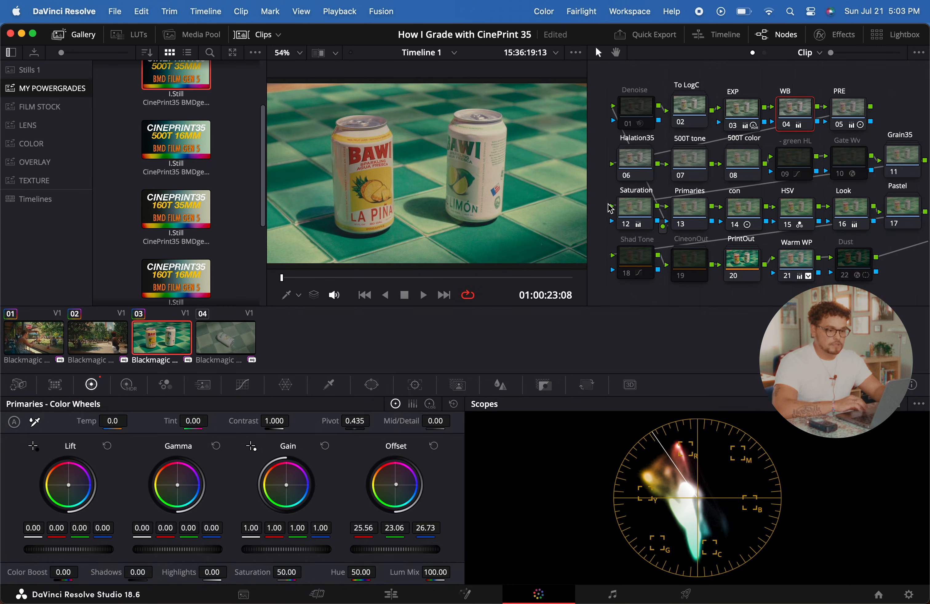
{"action": "left_click", "coordinate": [786, 176]}
Inside the Grain35 compound node, disable 35grainHD and enable 35grain4K, and return to the main node tree.
{"action": "scroll", "coordinate": [796, 177], "scroll_direction": "right", "scroll_amount": 3}
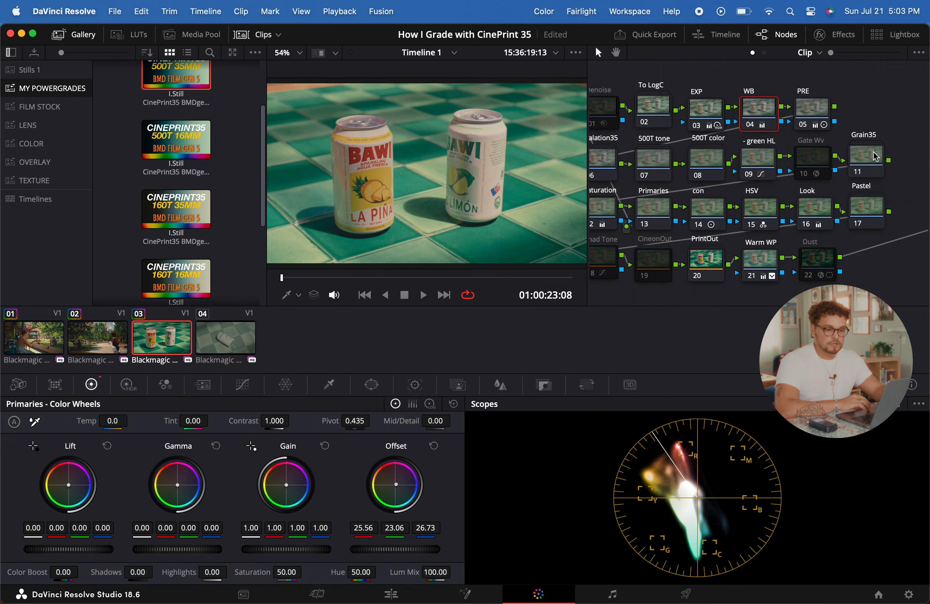
{"action": "left_click", "coordinate": [869, 160]}
{"action": "right_click", "coordinate": [869, 161]}
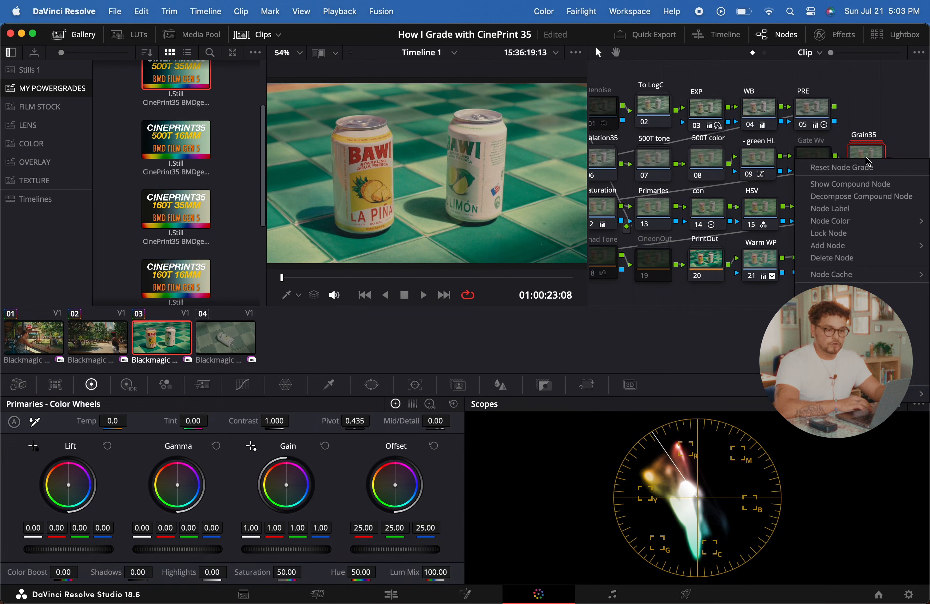
{"action": "left_click", "coordinate": [856, 184]}
{"action": "left_click", "coordinate": [627, 271]}
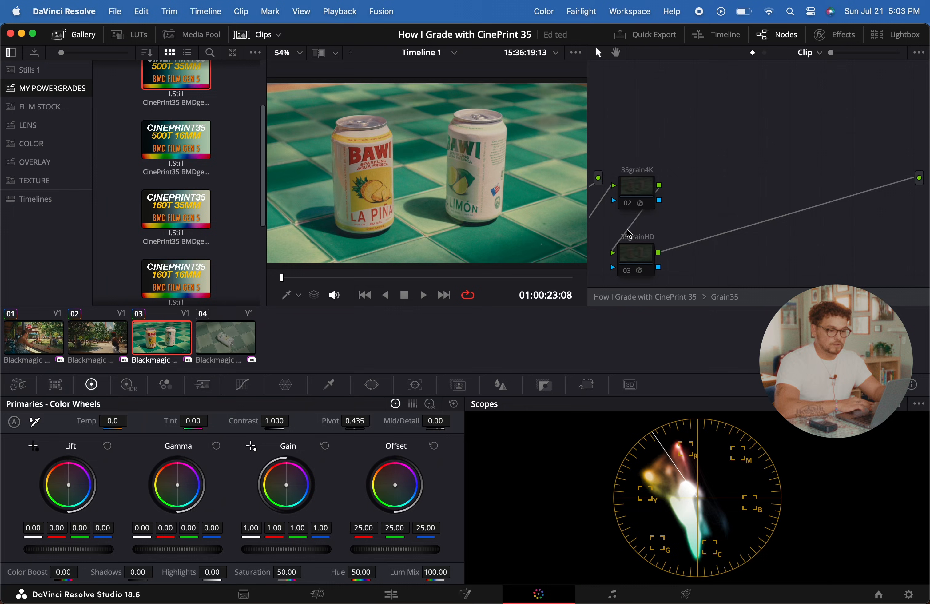
{"action": "left_click", "coordinate": [627, 203]}
{"action": "right_click", "coordinate": [763, 160]}
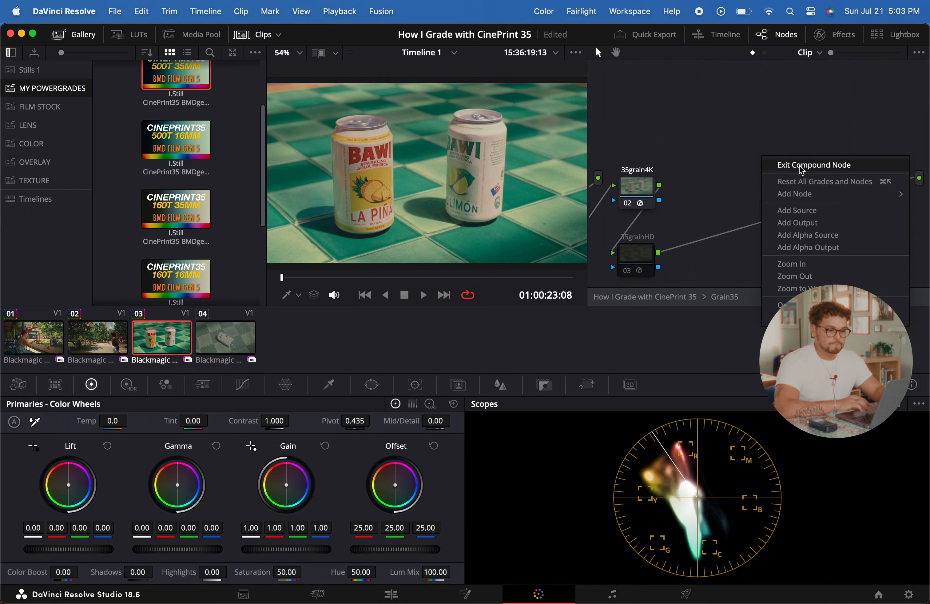
{"action": "left_click", "coordinate": [779, 165]}
Raise the contrast of the con node to 1.250.
{"action": "scroll", "coordinate": [726, 190], "scroll_direction": "left", "scroll_amount": 3}
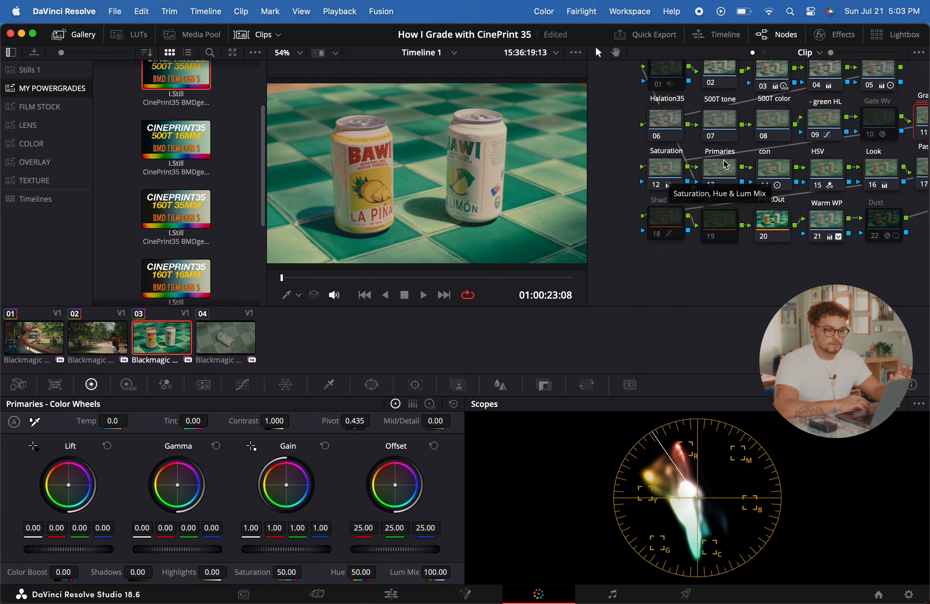
{"action": "left_click", "coordinate": [723, 170]}
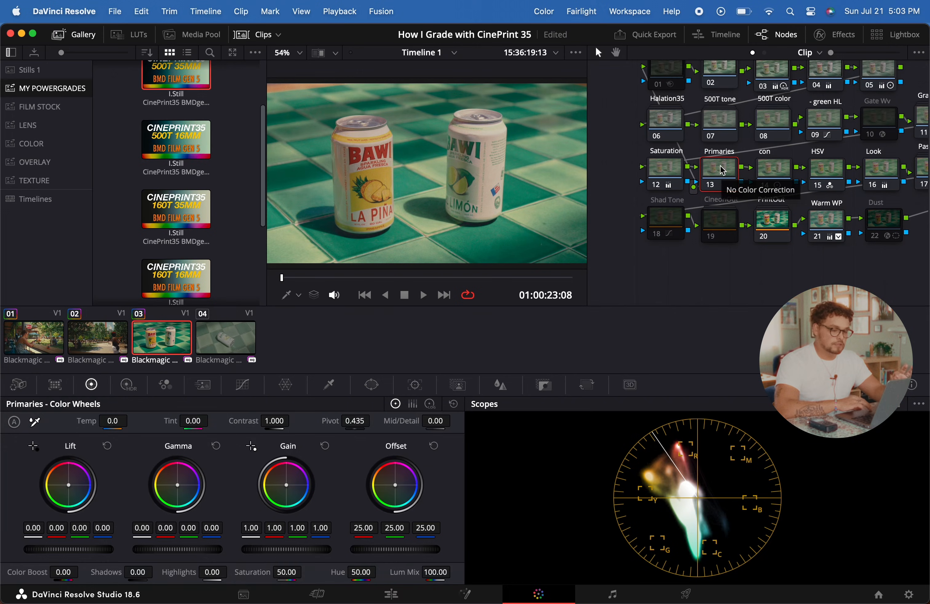
{"action": "left_click", "coordinate": [778, 172]}
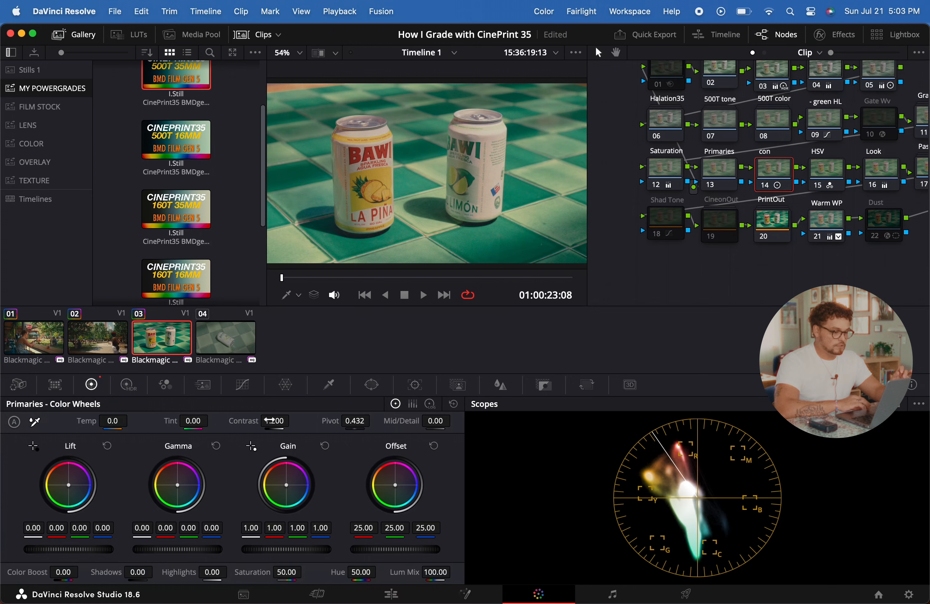
{"action": "left_click_drag", "start_coordinate": [274, 421], "coordinate": [293, 421]}
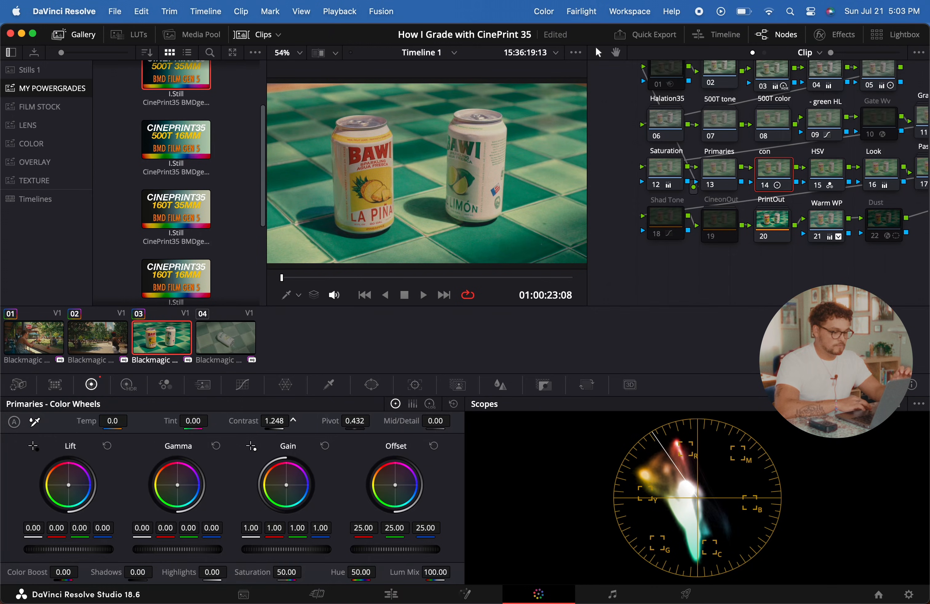
Compare the image with and without the Pastel node, leaving the node enabled.
{"action": "scroll", "coordinate": [706, 196], "scroll_direction": "right", "scroll_amount": 3}
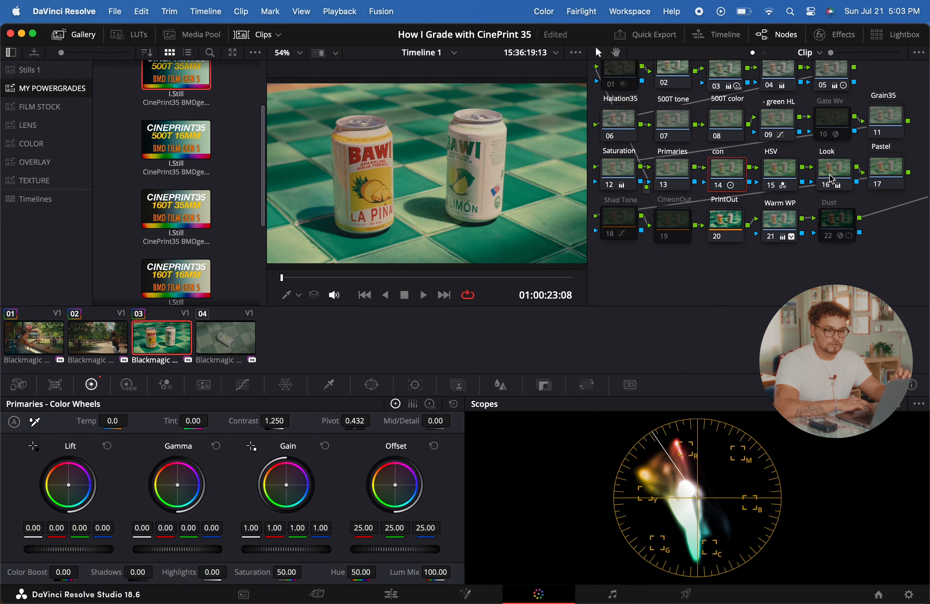
{"action": "left_click", "coordinate": [884, 169]}
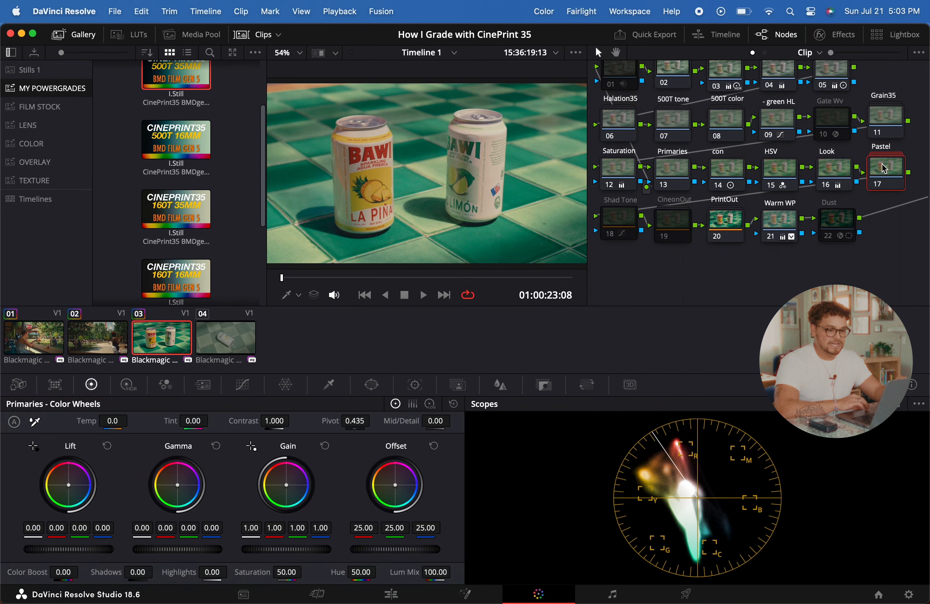
{"action": "left_click", "coordinate": [877, 185]}
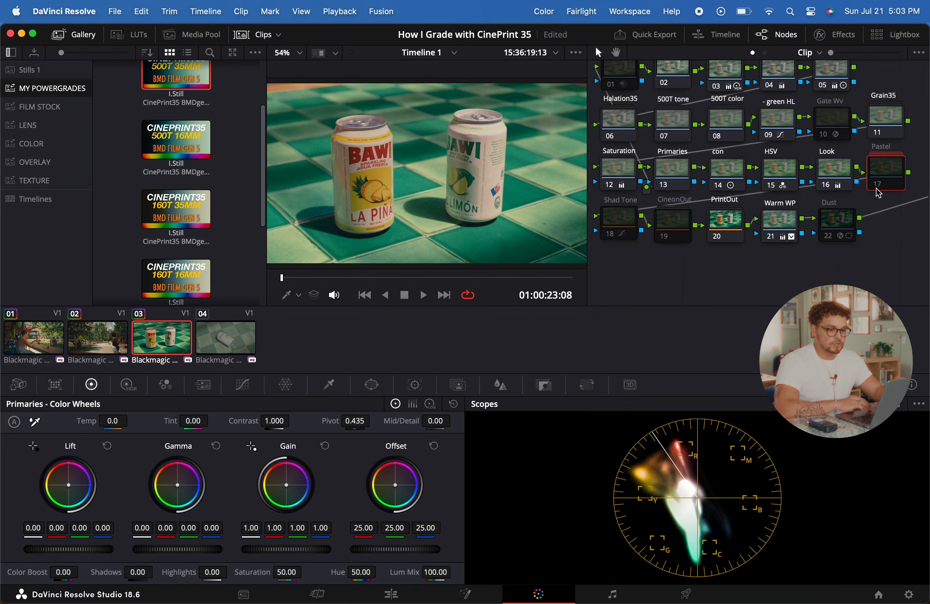
{"action": "left_click", "coordinate": [877, 190]}
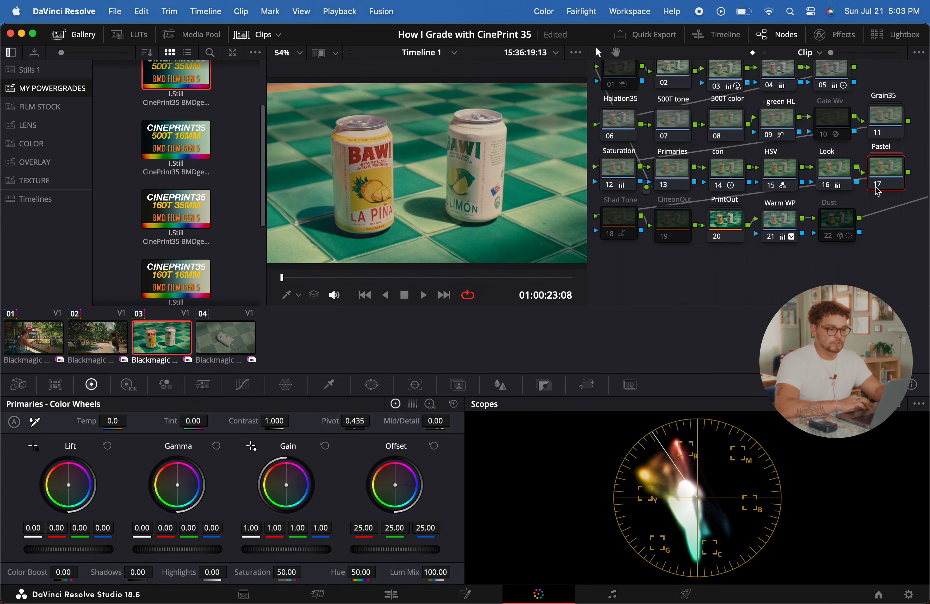
Disable the Pastel node and add a serial node directly after it.
{"action": "left_click", "coordinate": [877, 191]}
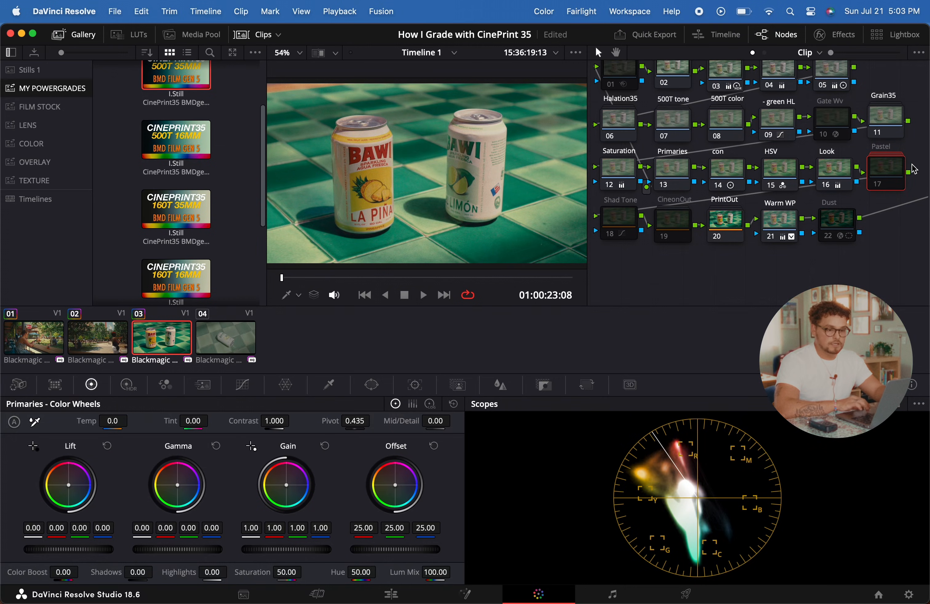
{"action": "scroll", "coordinate": [888, 176], "scroll_direction": "right", "scroll_amount": 5}
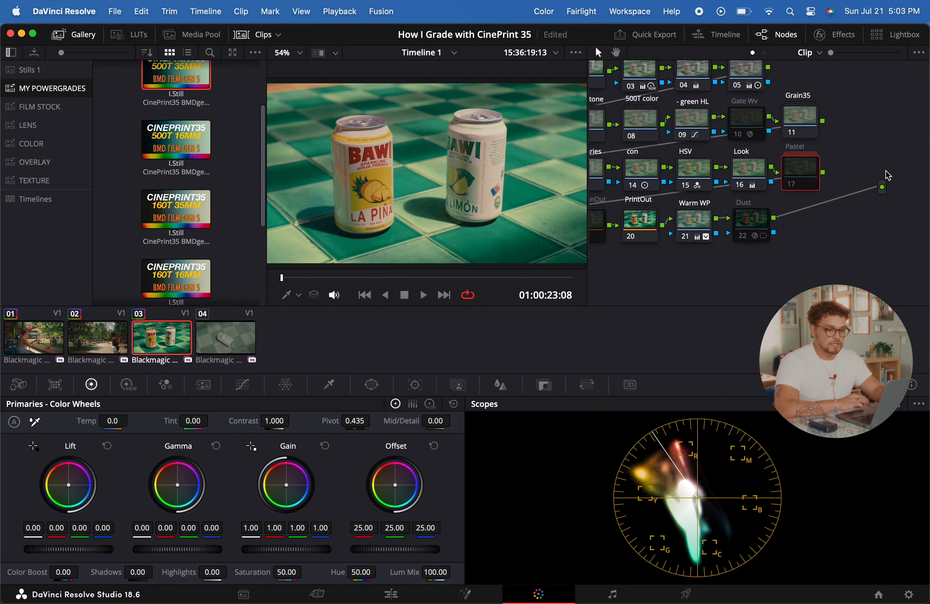
{"action": "key", "text": "alt+s"}
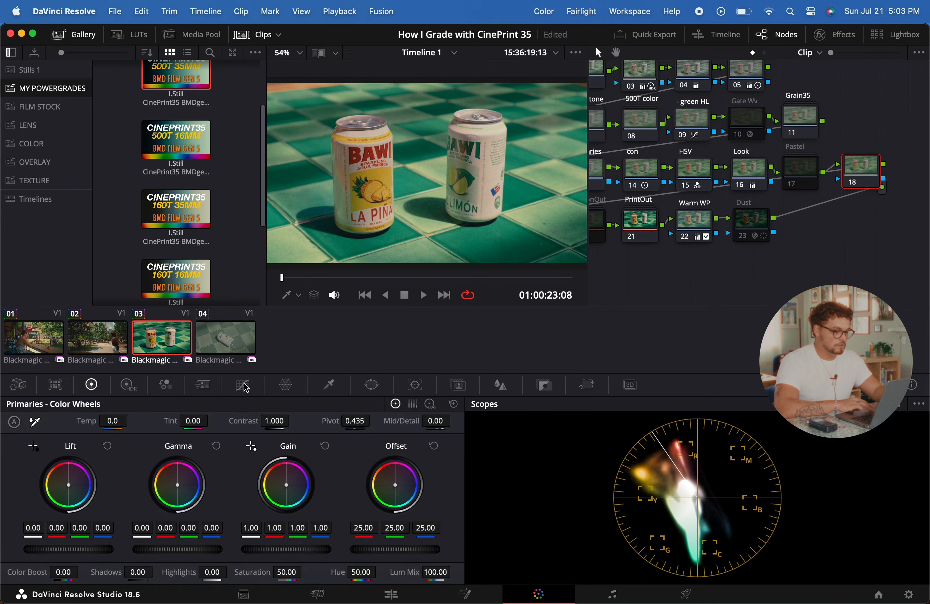
Shape the new node's custom curve into a soft S by lowering the white point, lifting the black point and bending both handles.
{"action": "left_click", "coordinate": [245, 387]}
{"action": "left_click_drag", "start_coordinate": [300, 429], "coordinate": [303, 440]}
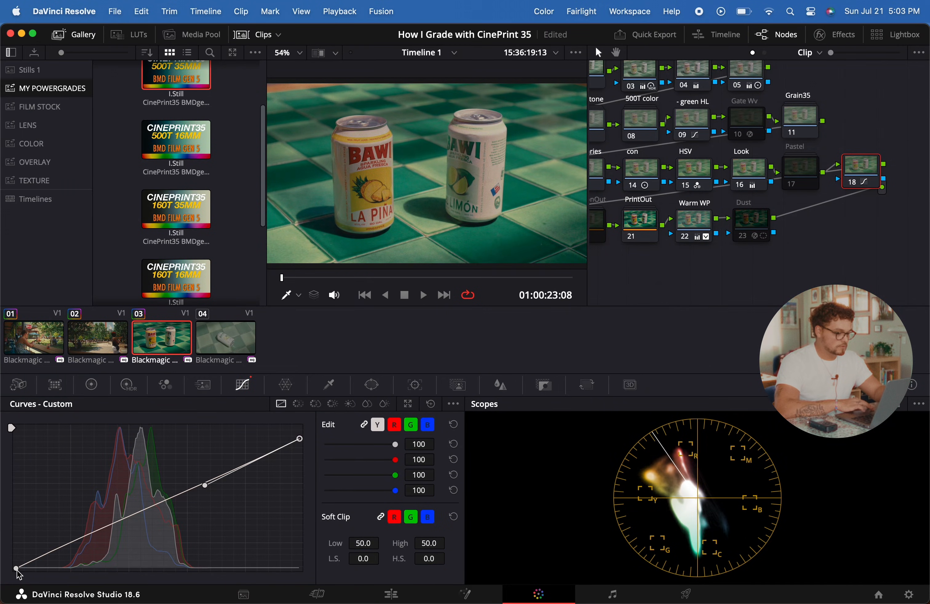
{"action": "left_click_drag", "start_coordinate": [15, 568], "coordinate": [13, 561]}
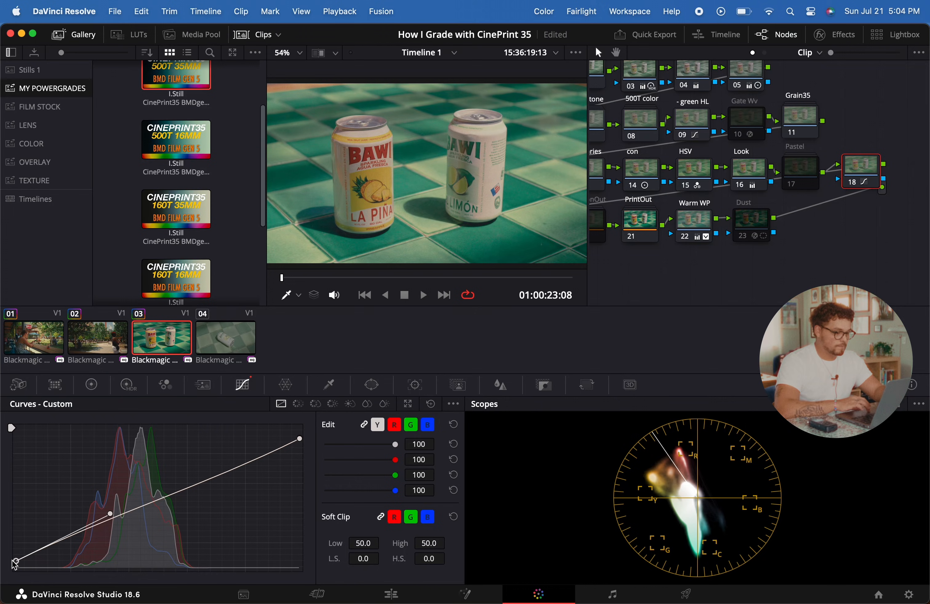
{"action": "left_click_drag", "start_coordinate": [111, 517], "coordinate": [112, 533]}
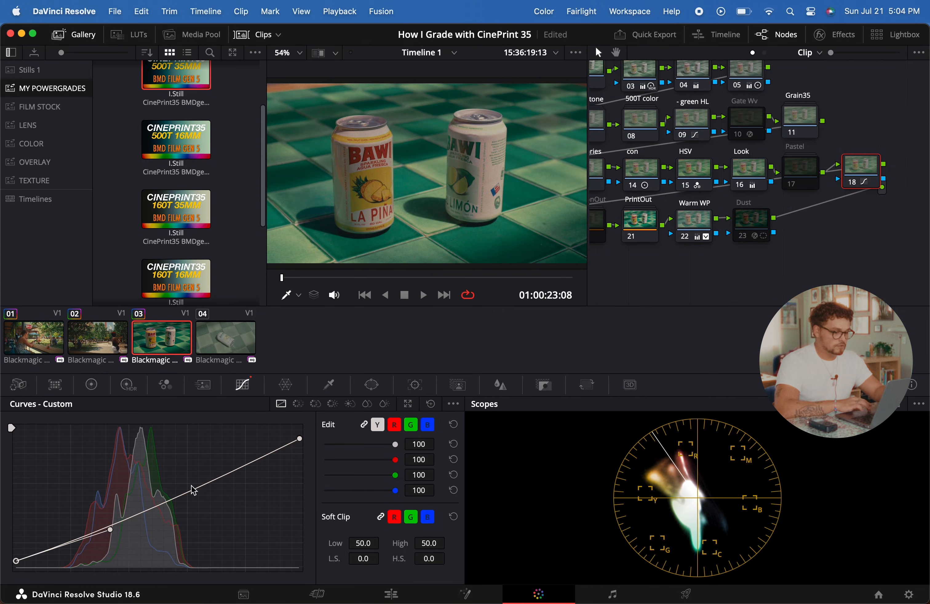
{"action": "left_click_drag", "start_coordinate": [300, 439], "coordinate": [299, 442]}
{"action": "left_click_drag", "start_coordinate": [208, 493], "coordinate": [194, 469]}
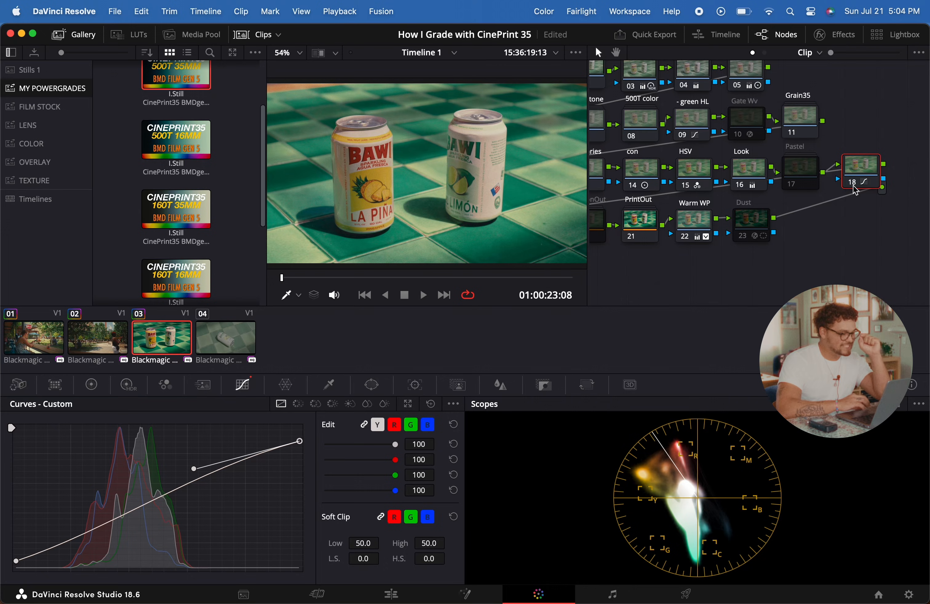
Try shifting the Primaries node's Gain slightly toward yellow-green, and reset the Gain.
{"action": "scroll", "coordinate": [803, 214], "scroll_direction": "left", "scroll_amount": 5}
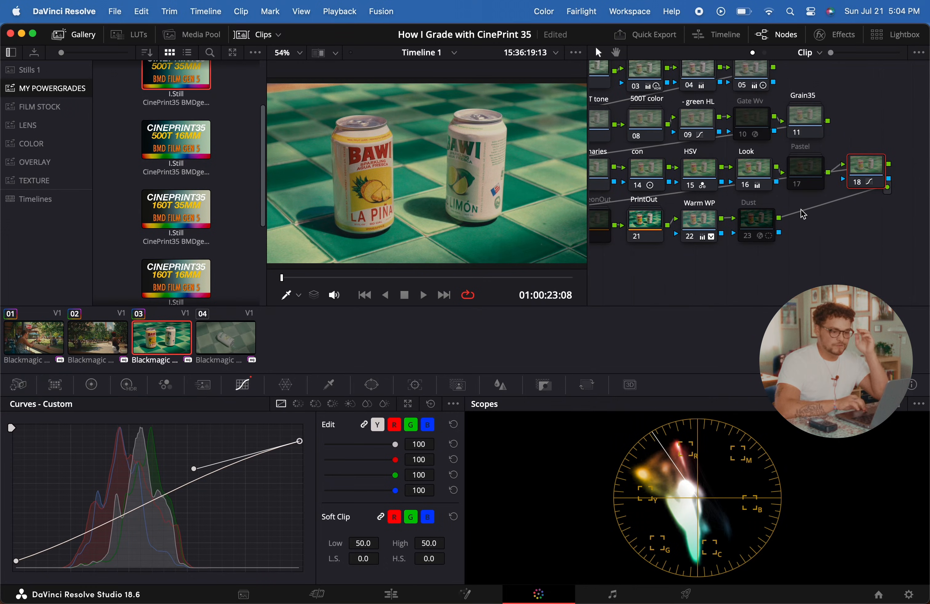
{"action": "scroll", "coordinate": [803, 214], "scroll_direction": "left", "scroll_amount": 5}
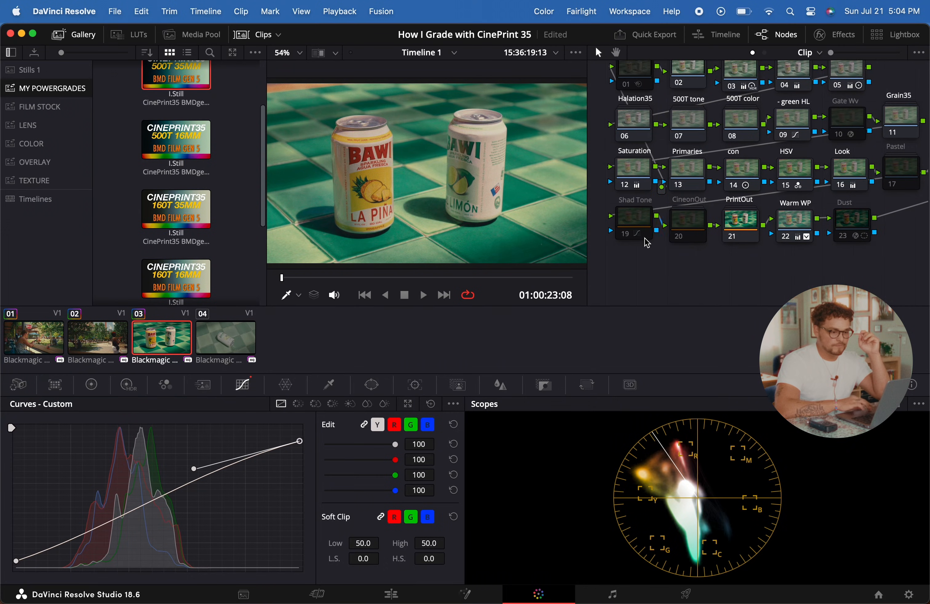
{"action": "left_click", "coordinate": [624, 238]}
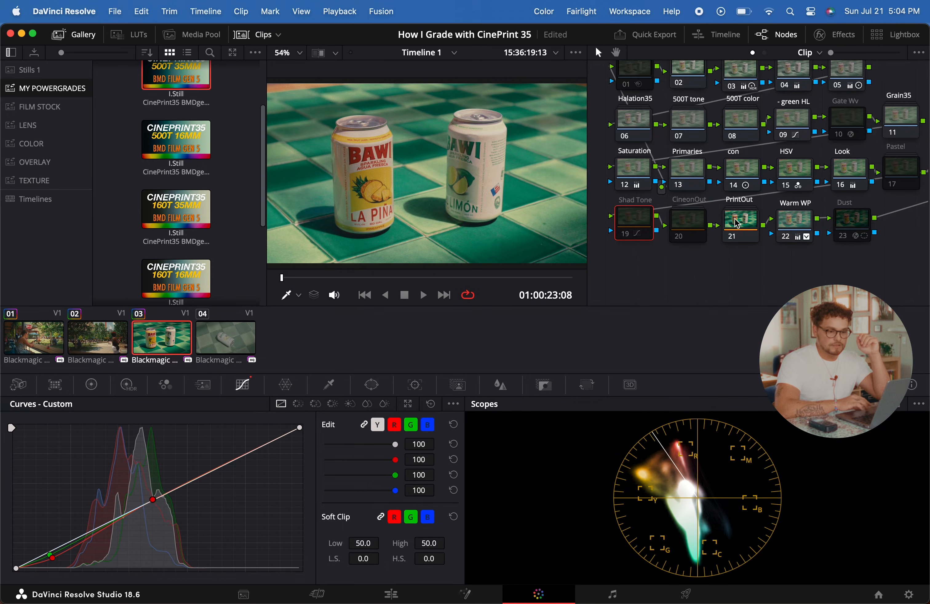
{"action": "scroll", "coordinate": [741, 239], "scroll_direction": "up", "scroll_amount": 3}
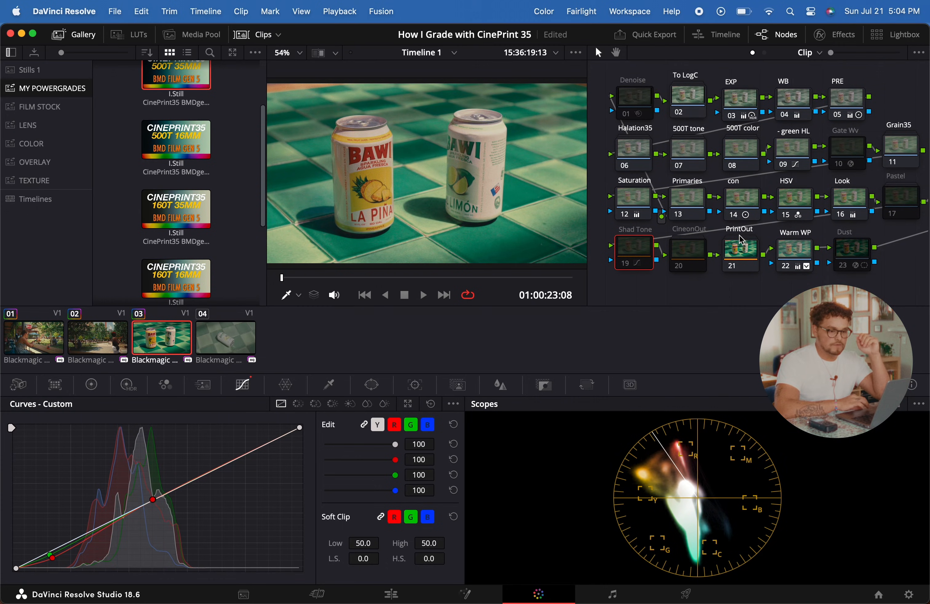
{"action": "left_click", "coordinate": [686, 198]}
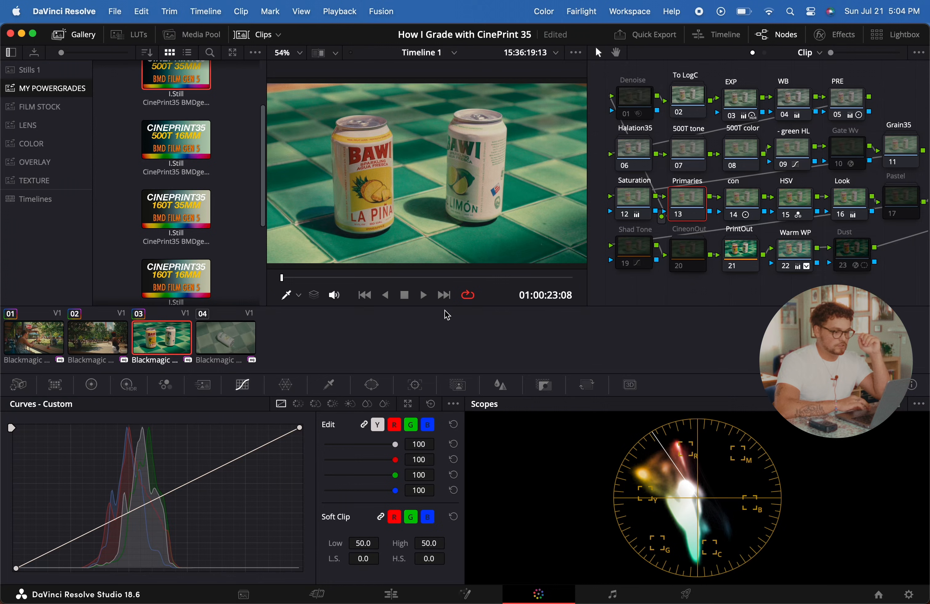
{"action": "left_click", "coordinate": [92, 385]}
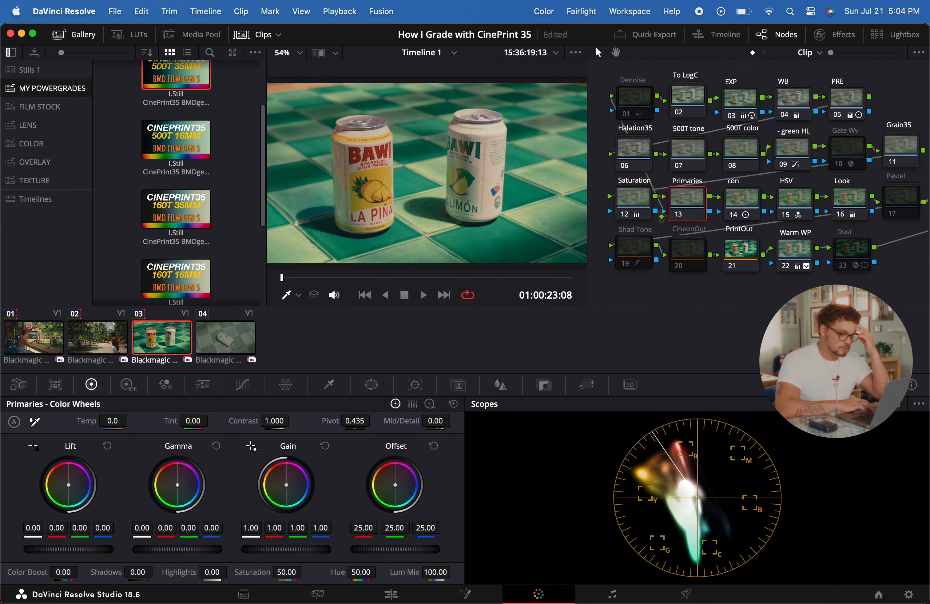
{"action": "left_click_drag", "start_coordinate": [287, 485], "coordinate": [287, 486]}
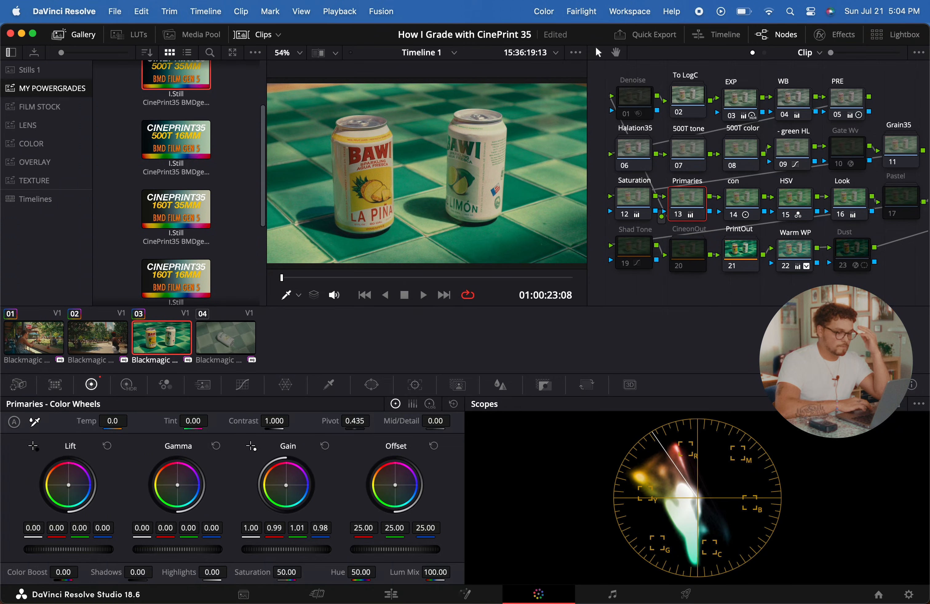
{"action": "left_click", "coordinate": [325, 446]}
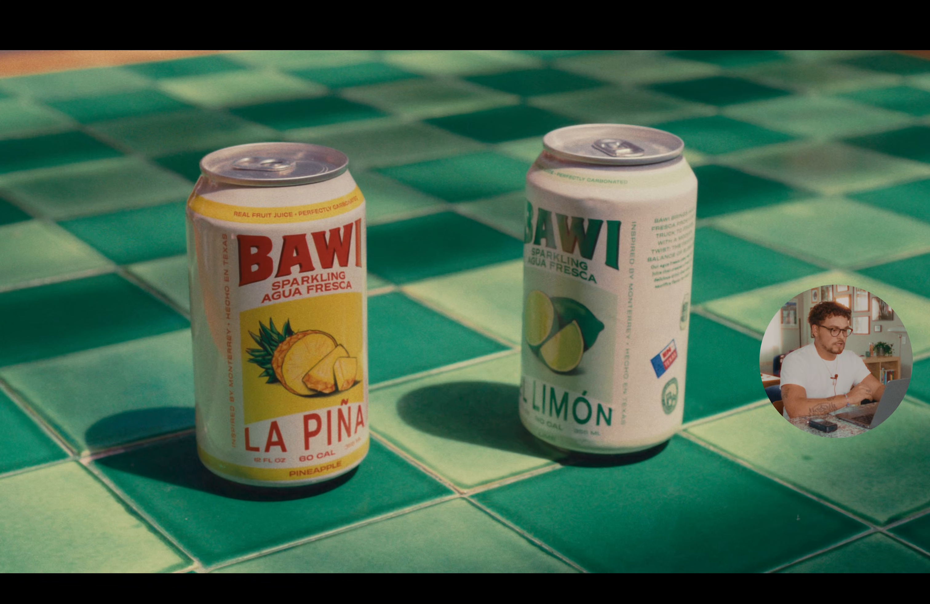
Examine the graded two-can shot full screen and return to the normal view.
{"action": "mouse_move", "coordinate": [289, 162]}
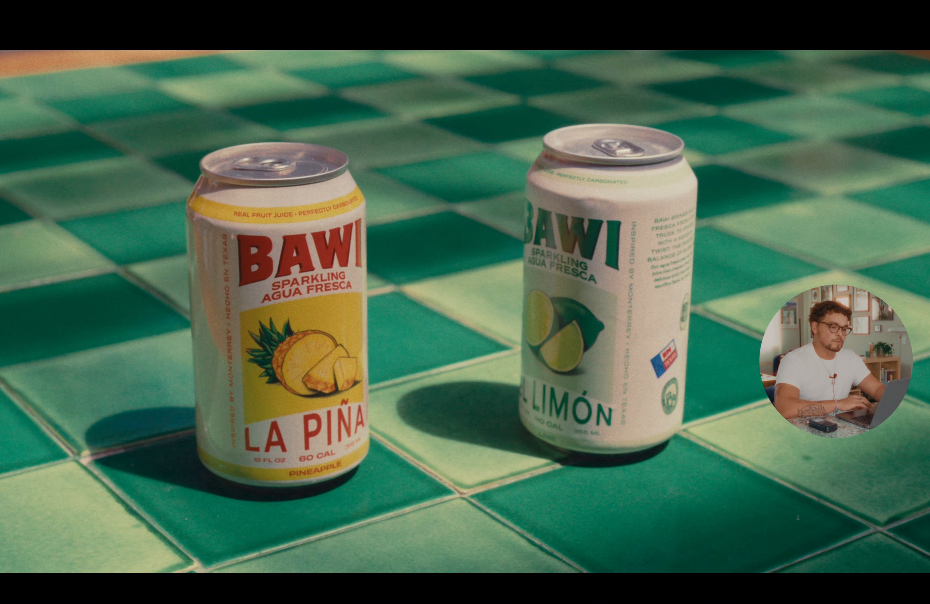
{"action": "mouse_move", "coordinate": [415, 177]}
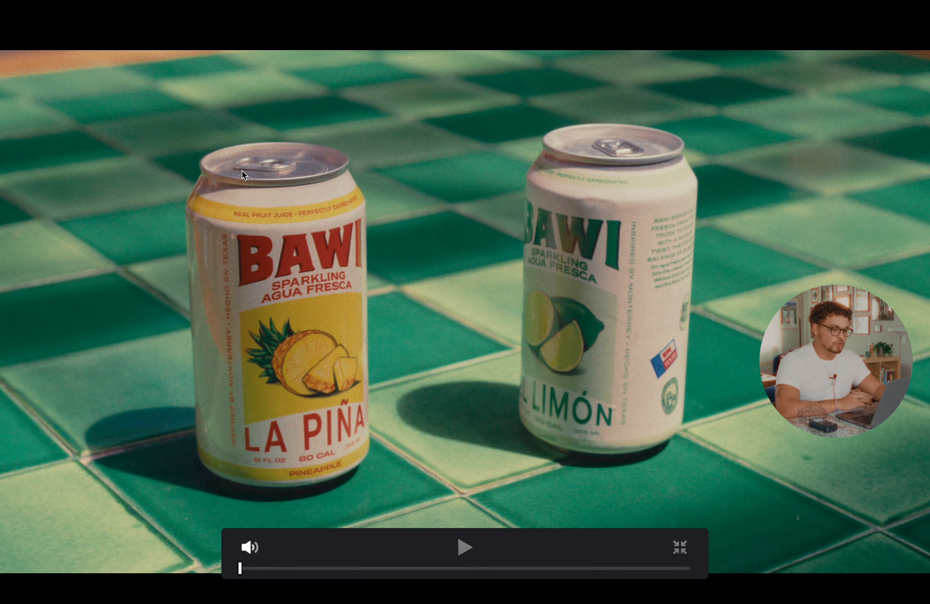
{"action": "key", "text": "Escape"}
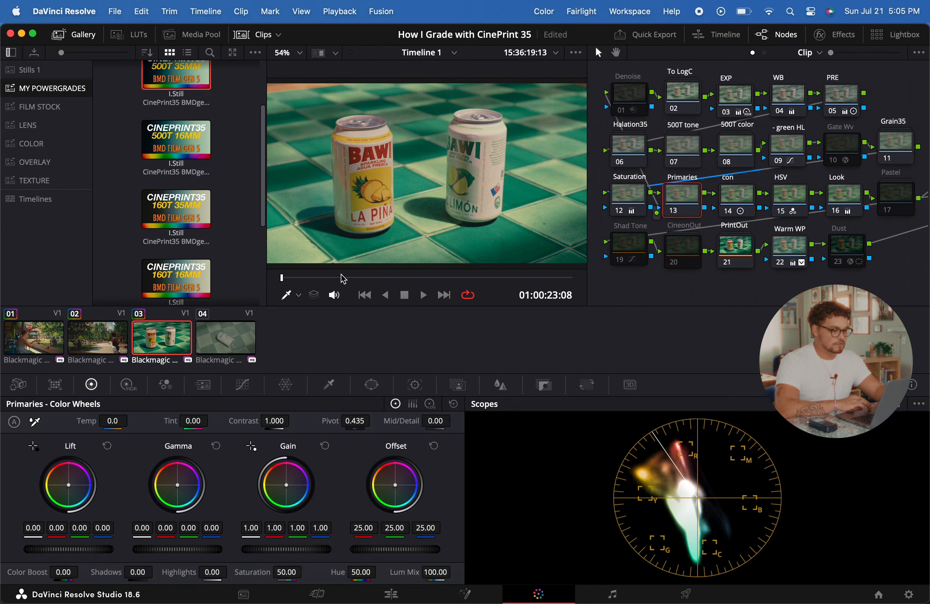
Copy the grade of clip 03 and paste it onto clip 04.
{"action": "key", "text": "Down"}
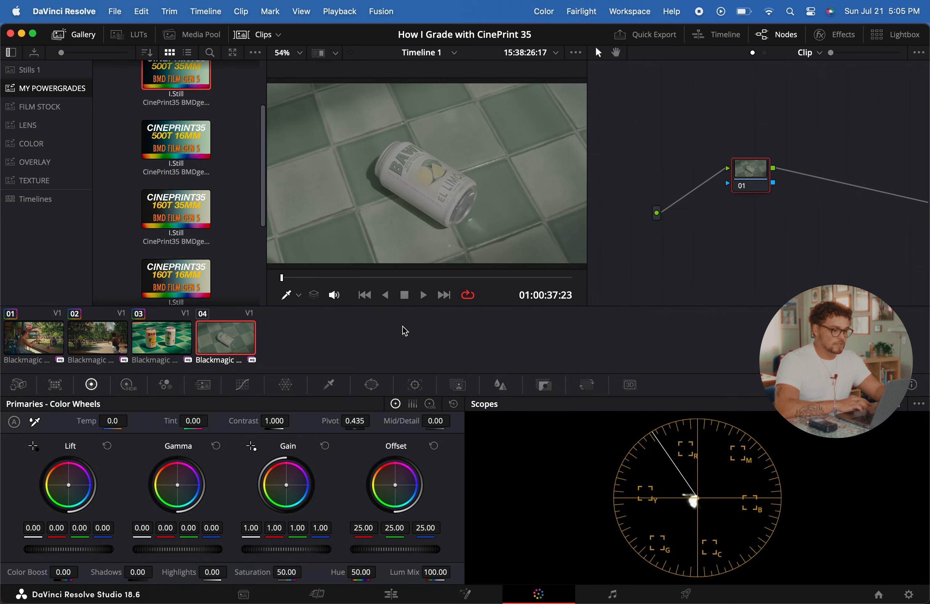
{"action": "left_click", "coordinate": [156, 345]}
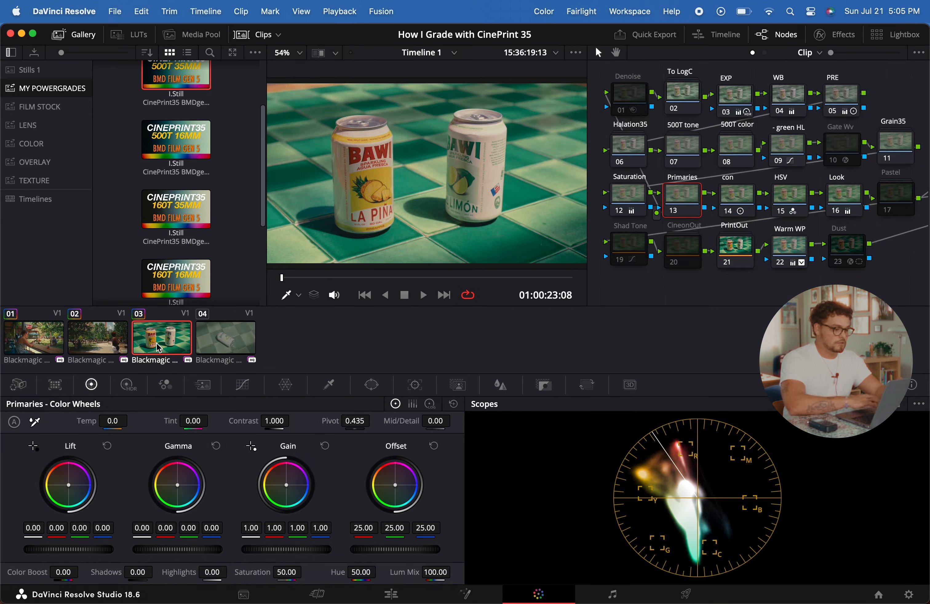
{"action": "left_click", "coordinate": [213, 343]}
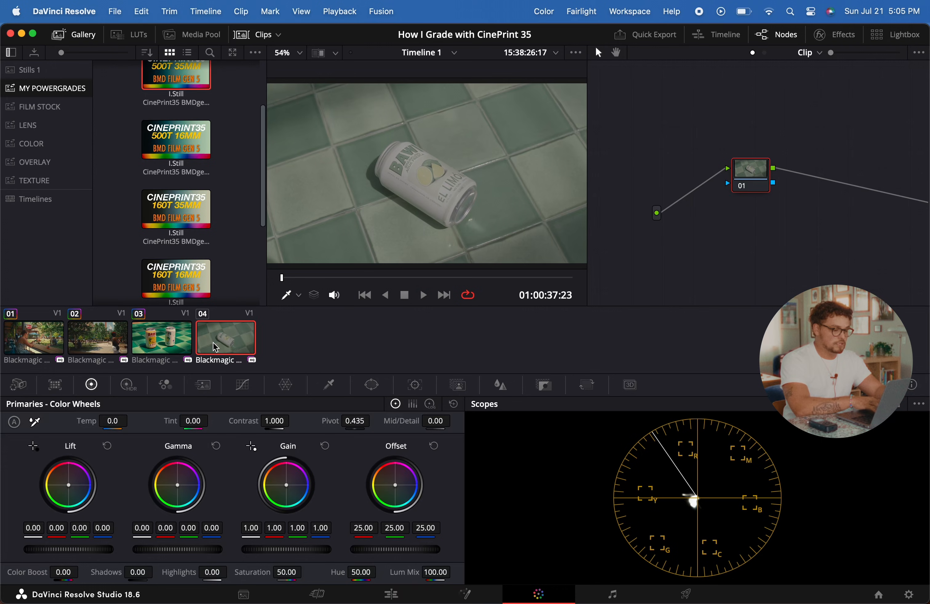
{"action": "key", "text": "super+v"}
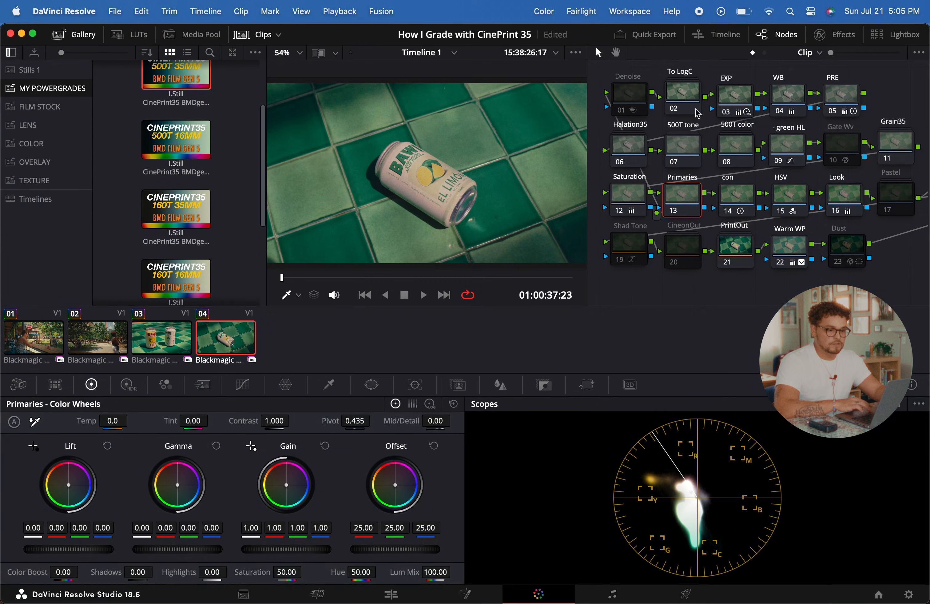
Lower the HDR Global exposure of clip 04's EXP node to -0.76.
{"action": "left_click", "coordinate": [747, 91]}
{"action": "left_click", "coordinate": [128, 385]}
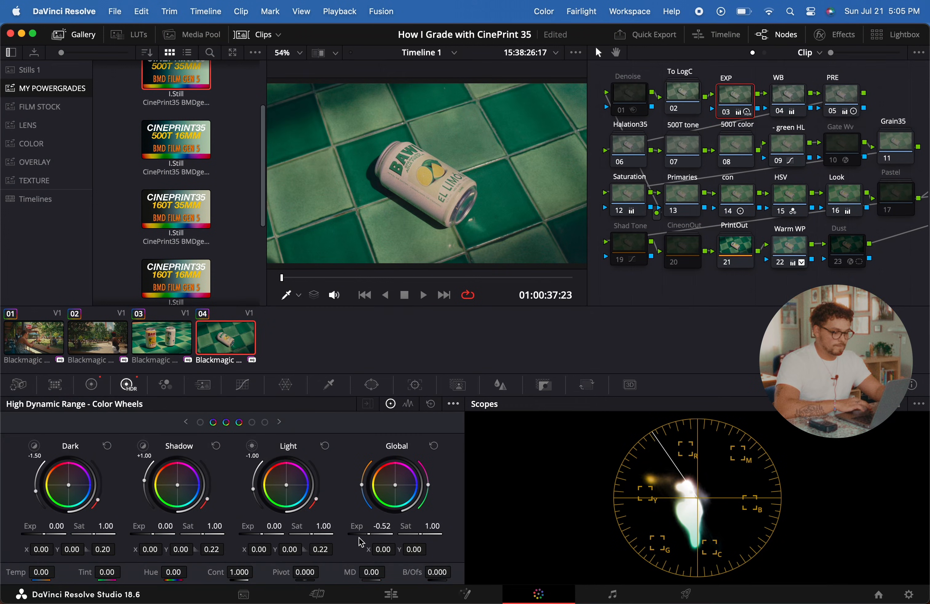
{"action": "left_click_drag", "start_coordinate": [368, 534], "coordinate": [362, 534]}
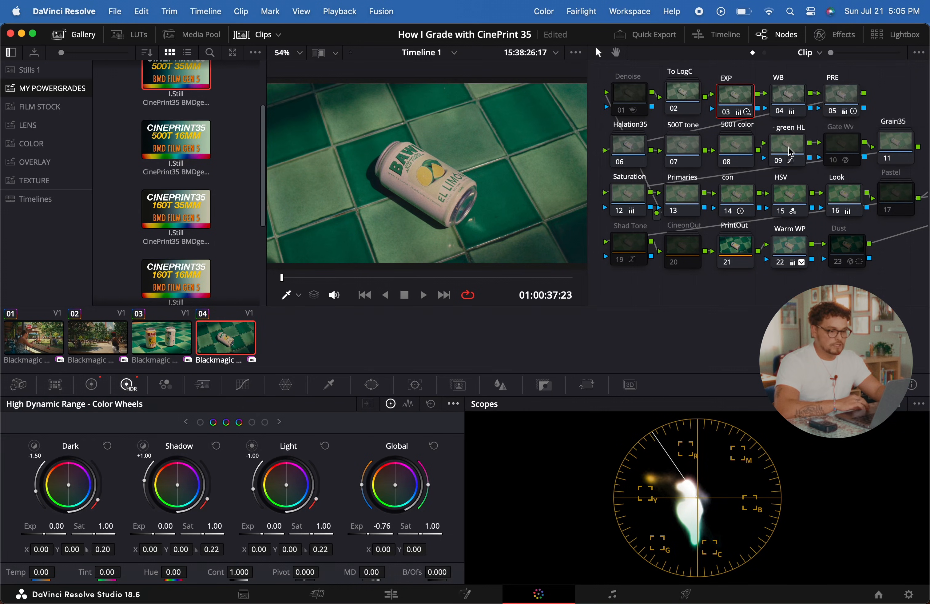
Set the Highlights of the Primaries node to -13.00.
{"action": "left_click", "coordinate": [692, 201]}
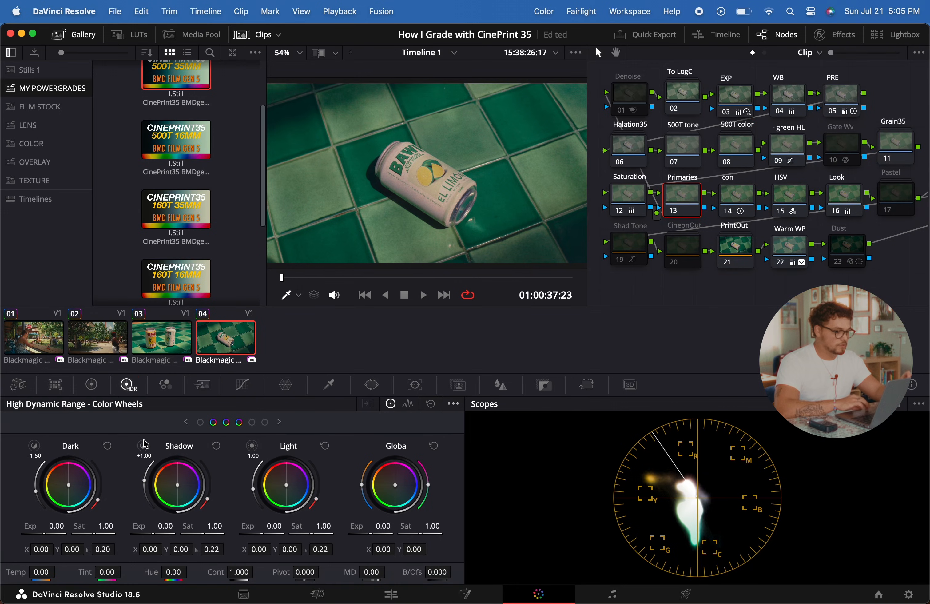
{"action": "left_click", "coordinate": [100, 388]}
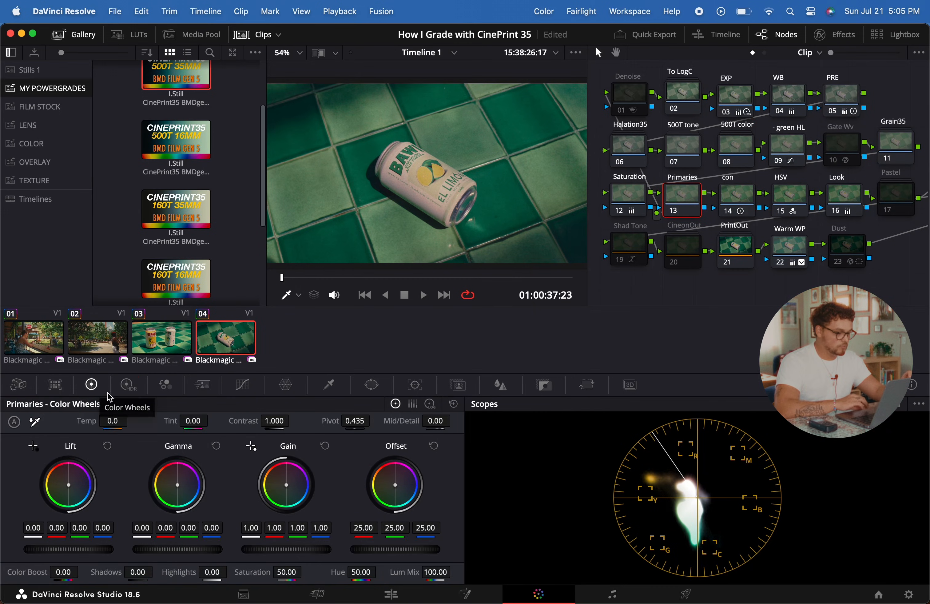
{"action": "left_click_drag", "start_coordinate": [214, 571], "coordinate": [200, 571]}
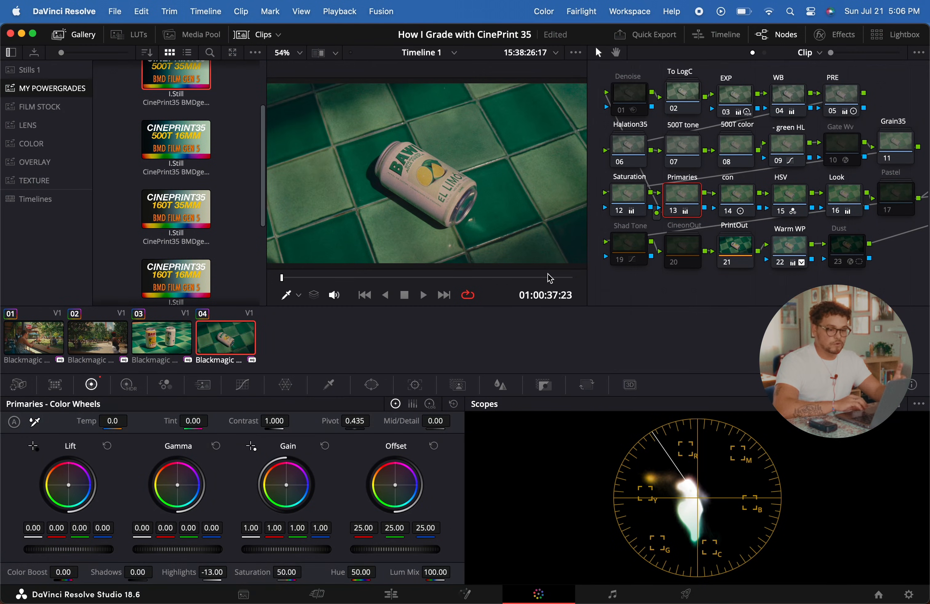
Add a serial node after Grain35 and apply the LENS-blur-classic PowerGrade to it.
{"action": "scroll", "coordinate": [783, 250], "scroll_direction": "right", "scroll_amount": 3}
{"action": "scroll", "coordinate": [780, 247], "scroll_direction": "right", "scroll_amount": 3}
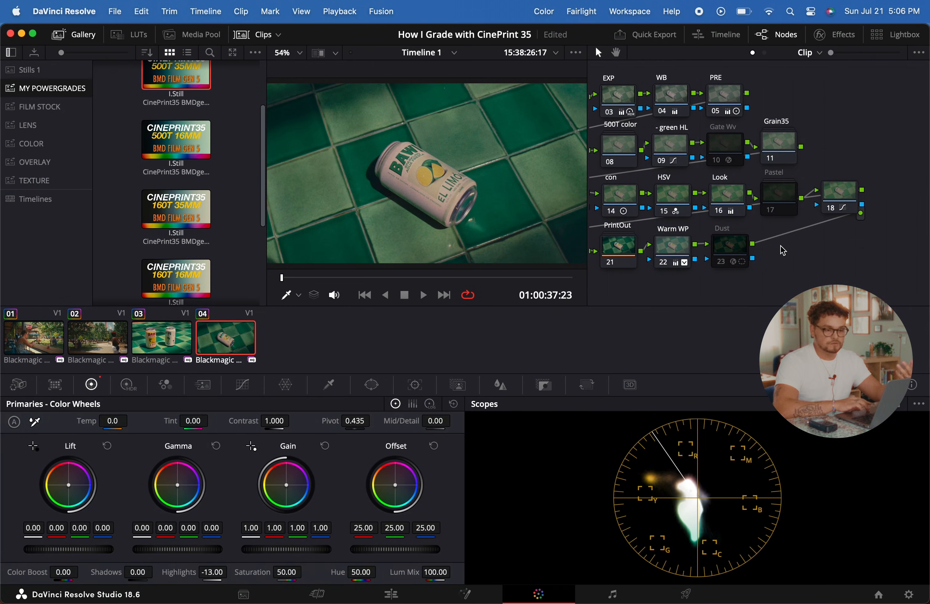
{"action": "left_click", "coordinate": [776, 146]}
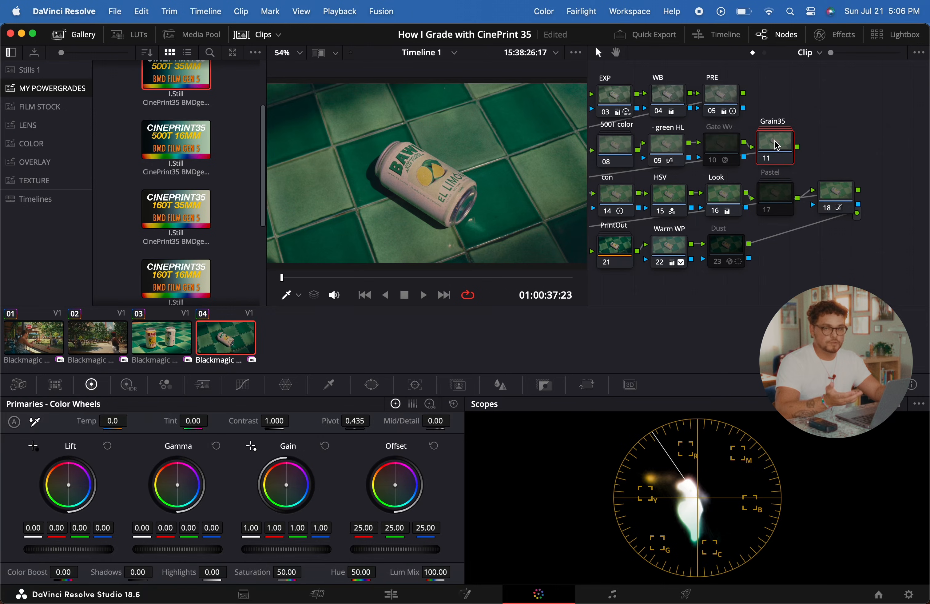
{"action": "key", "text": "alt+s"}
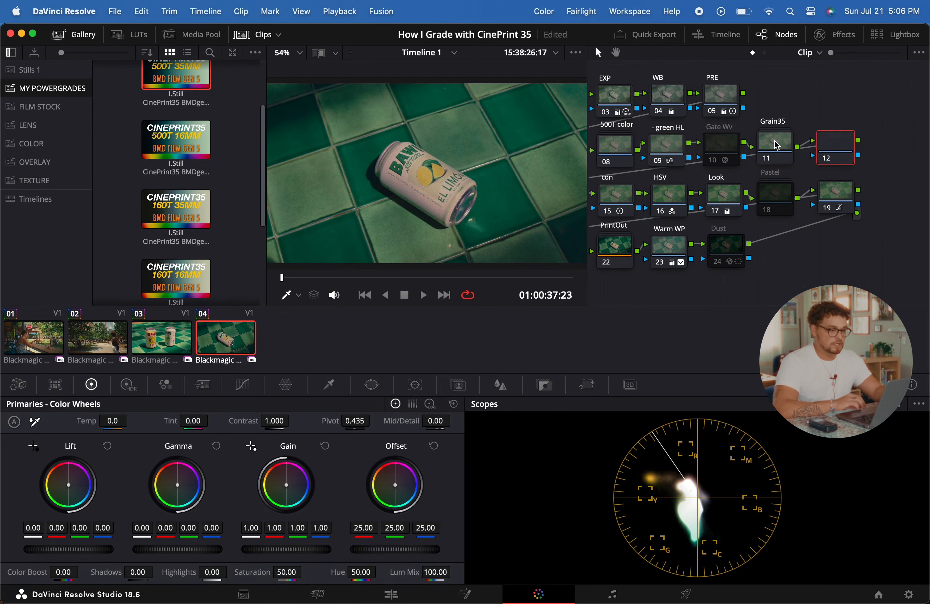
{"action": "left_click", "coordinate": [39, 125]}
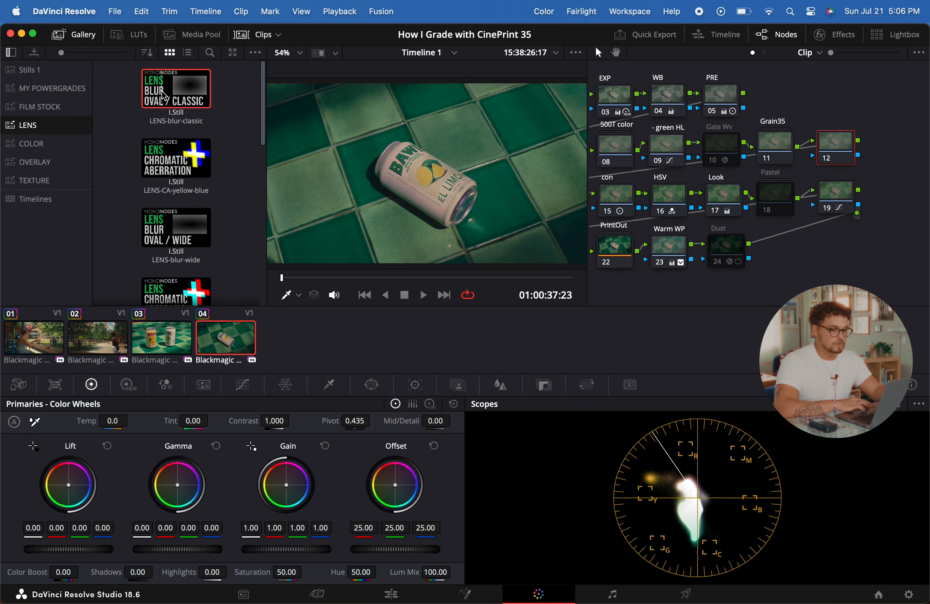
{"action": "left_click_drag", "start_coordinate": [163, 90], "coordinate": [832, 153]}
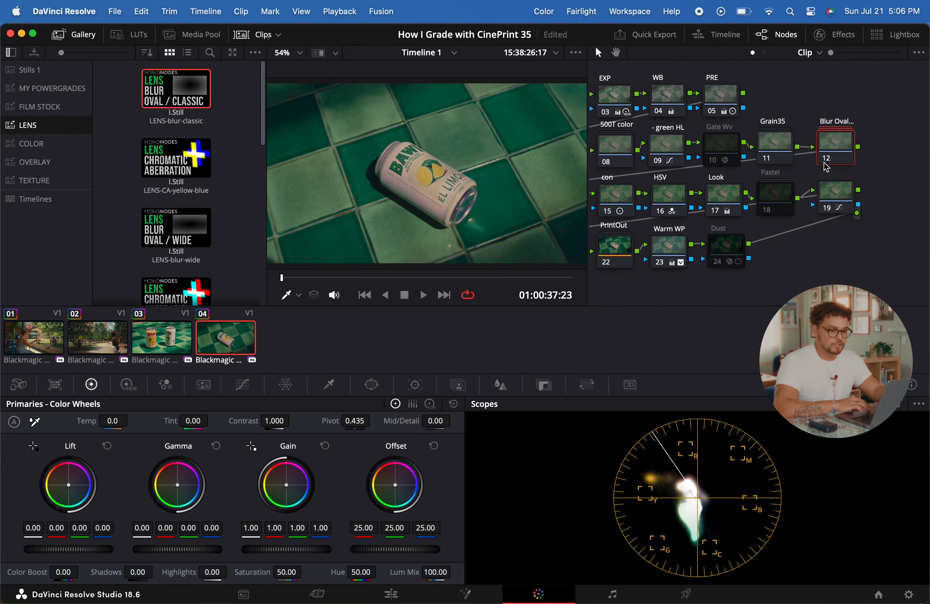
Compare the image with and without the lens blur node, and look through the other LENS PowerGrades.
{"action": "left_click", "coordinate": [826, 161]}
{"action": "left_click", "coordinate": [826, 161]}
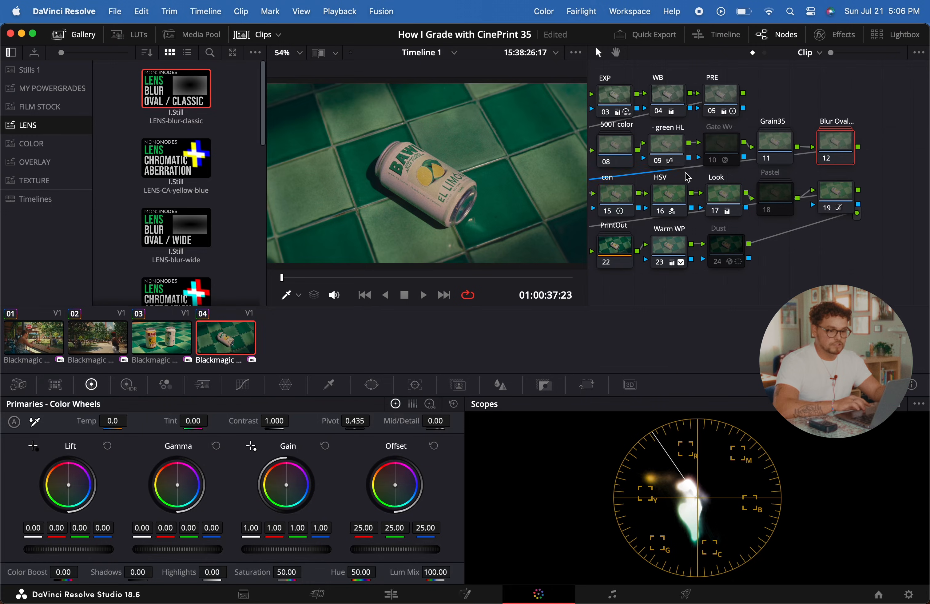
{"action": "left_click", "coordinate": [826, 161]}
{"action": "left_click", "coordinate": [826, 162]}
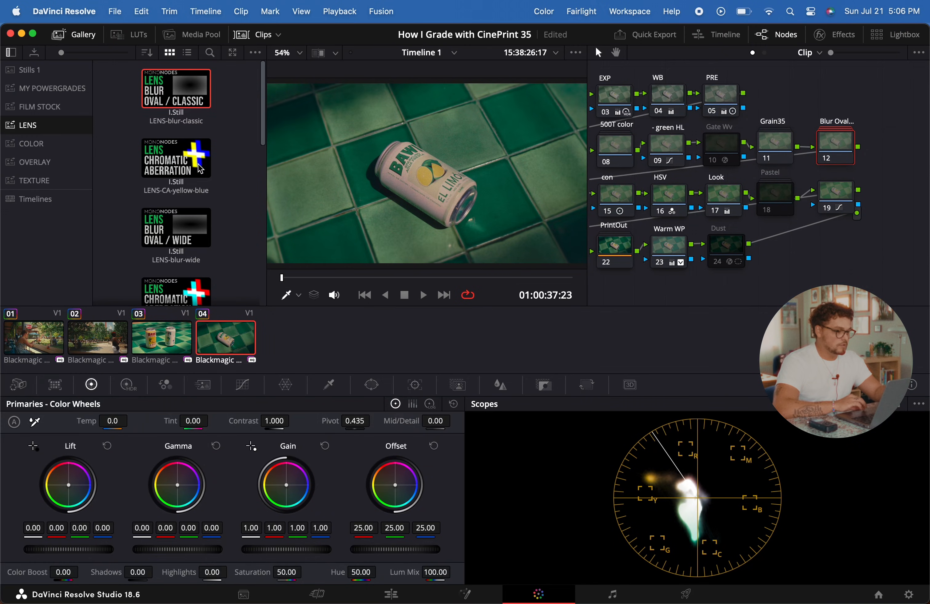
{"action": "scroll", "coordinate": [181, 212], "scroll_direction": "down", "scroll_amount": 5}
{"action": "scroll", "coordinate": [181, 212], "scroll_direction": "down", "scroll_amount": 4}
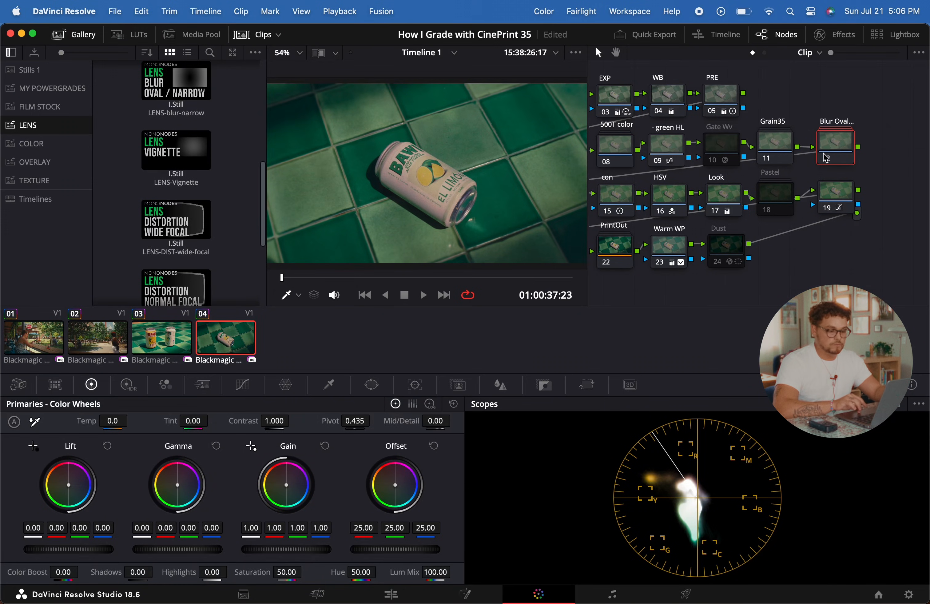
Add a serial node after the oval blur node, apply the LENS-Vignette PowerGrade to it and review the image full screen.
{"action": "key", "text": "alt+s"}
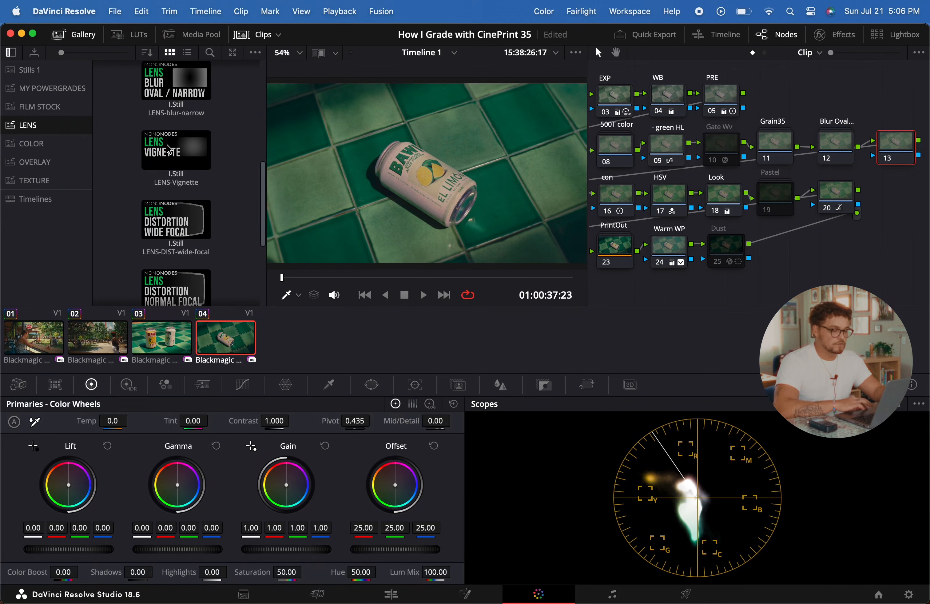
{"action": "left_click_drag", "start_coordinate": [169, 149], "coordinate": [890, 161]}
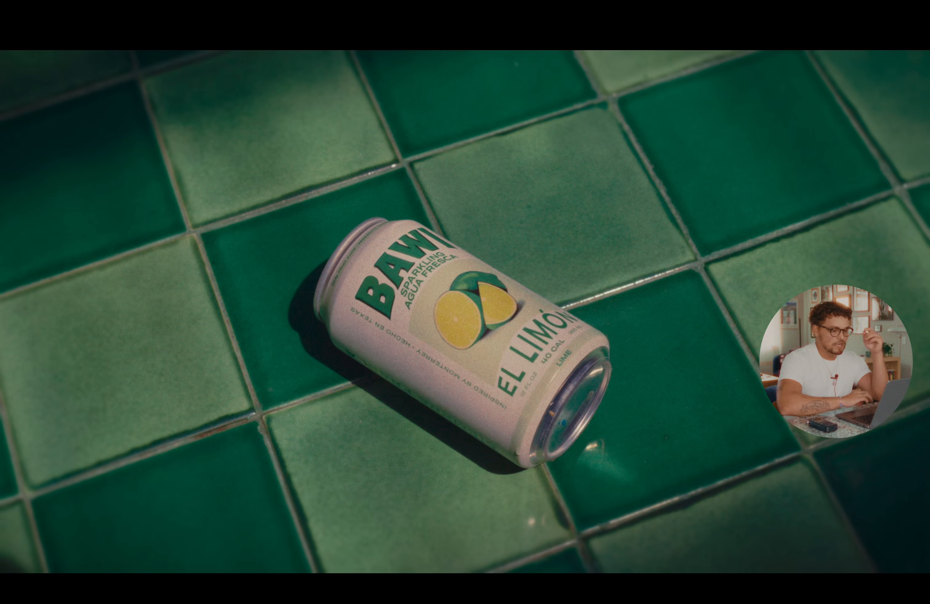
{"action": "mouse_move", "coordinate": [585, 273]}
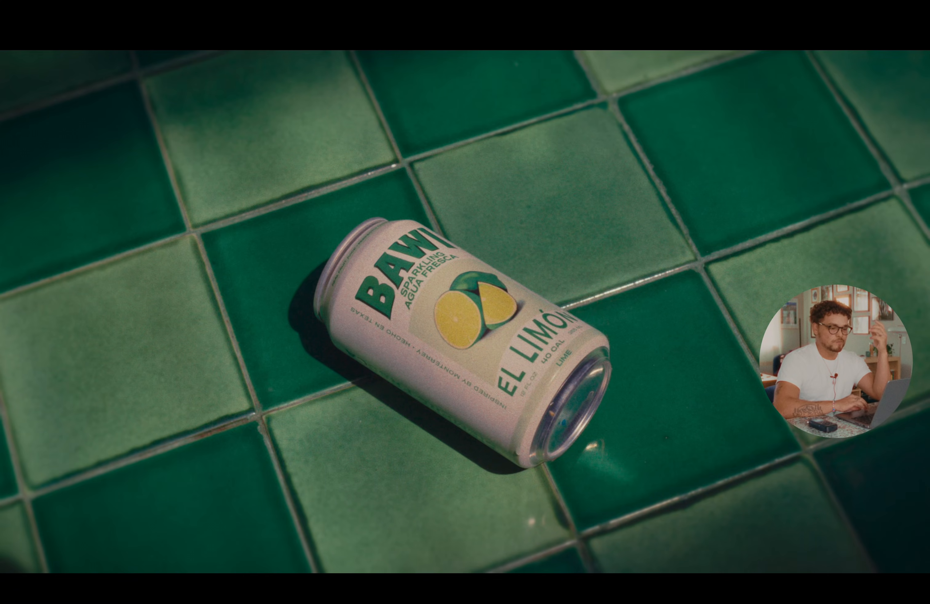
{"action": "mouse_move", "coordinate": [370, 469]}
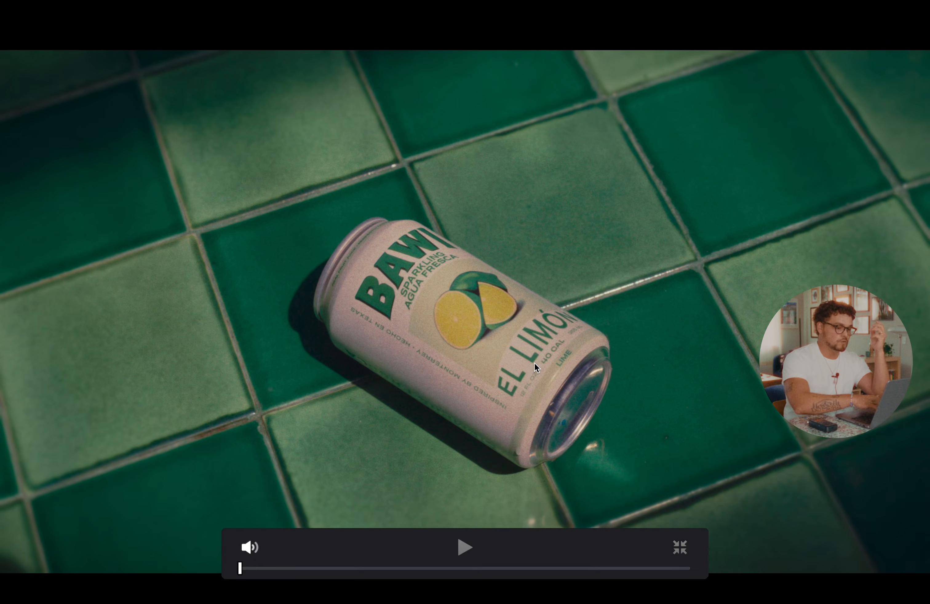
{"action": "key", "text": "Escape"}
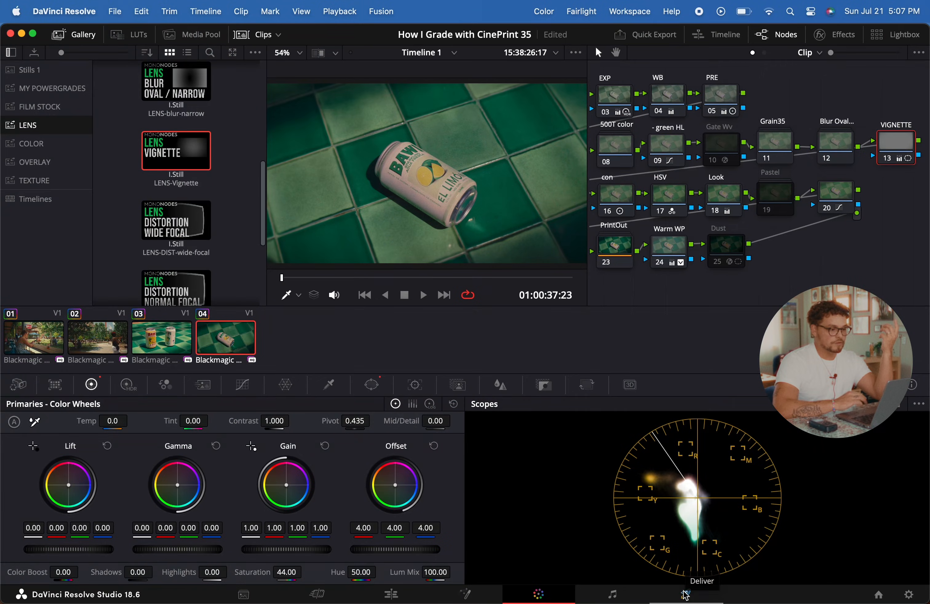
Open the Deliver page and restrict the export's video quality to 48000 Kb/s.
{"action": "left_click", "coordinate": [685, 594]}
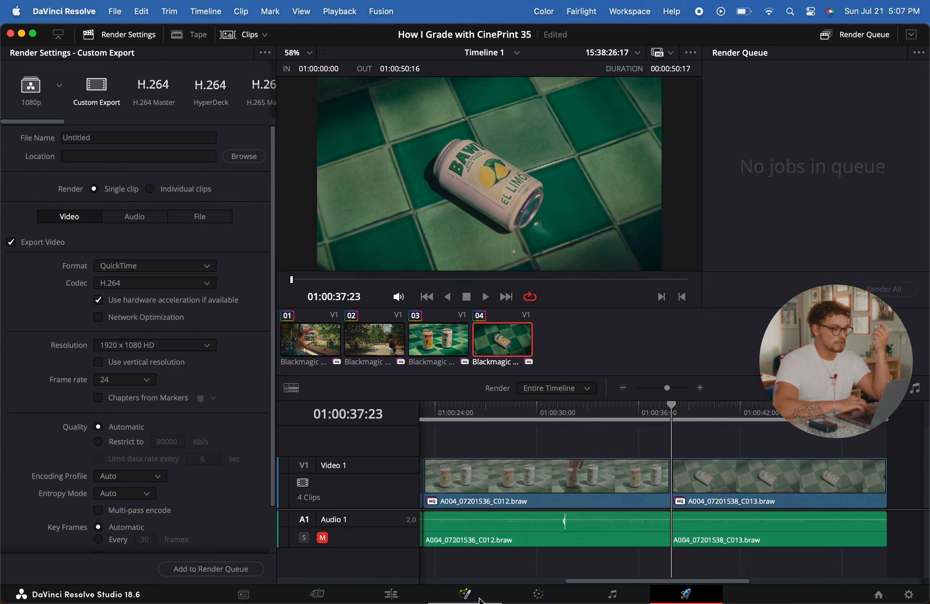
{"action": "scroll", "coordinate": [99, 402], "scroll_direction": "down", "scroll_amount": 3}
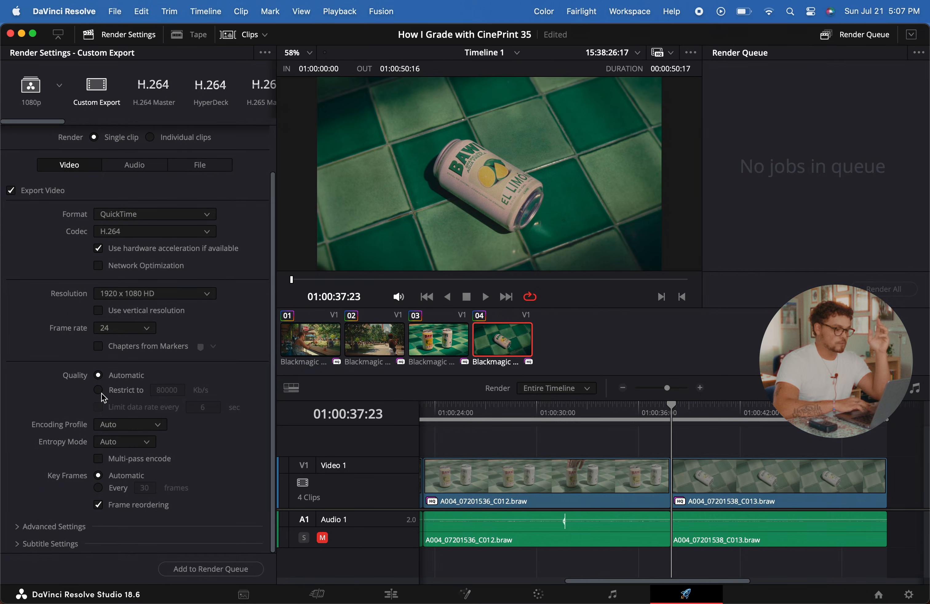
{"action": "left_click", "coordinate": [101, 389]}
{"action": "left_click", "coordinate": [174, 390]}
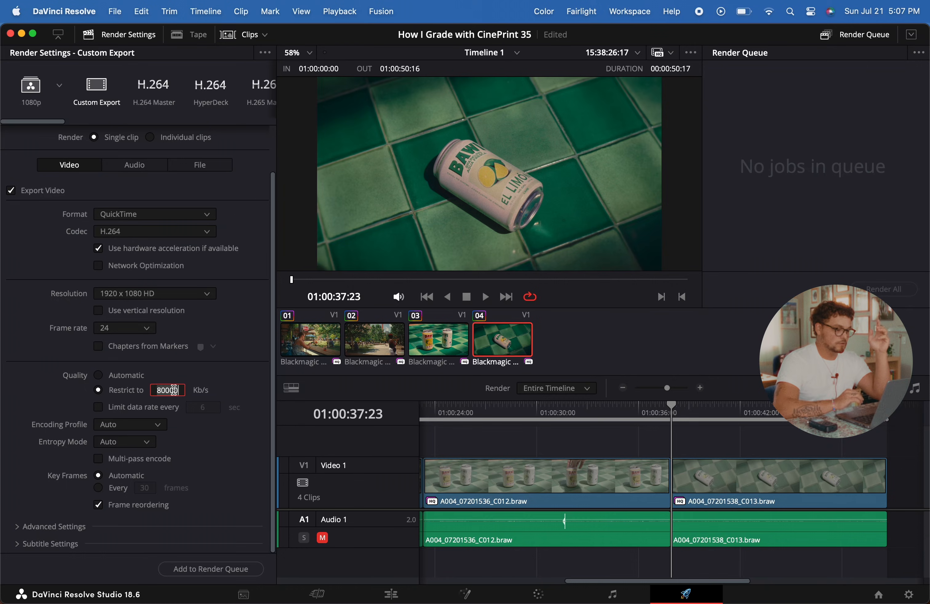
{"action": "double_click", "coordinate": [174, 390]}
{"action": "key", "text": "BackSpace"}
{"action": "type", "text": "4"}
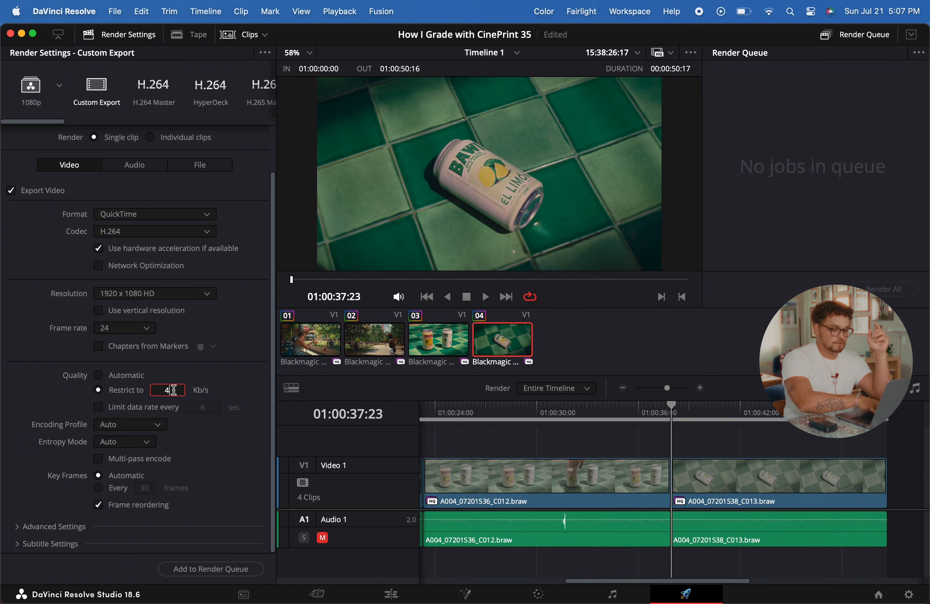
{"action": "type", "text": "8000"}
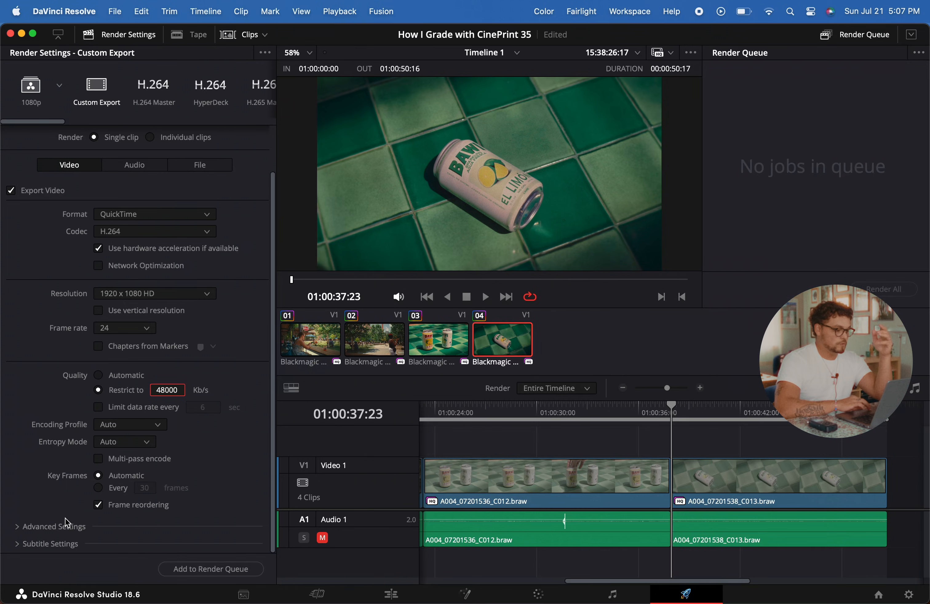
Set the export's Gamma Tag to Rec.709-A in the advanced settings.
{"action": "left_click", "coordinate": [24, 527]}
{"action": "scroll", "coordinate": [133, 316], "scroll_direction": "down", "scroll_amount": 8}
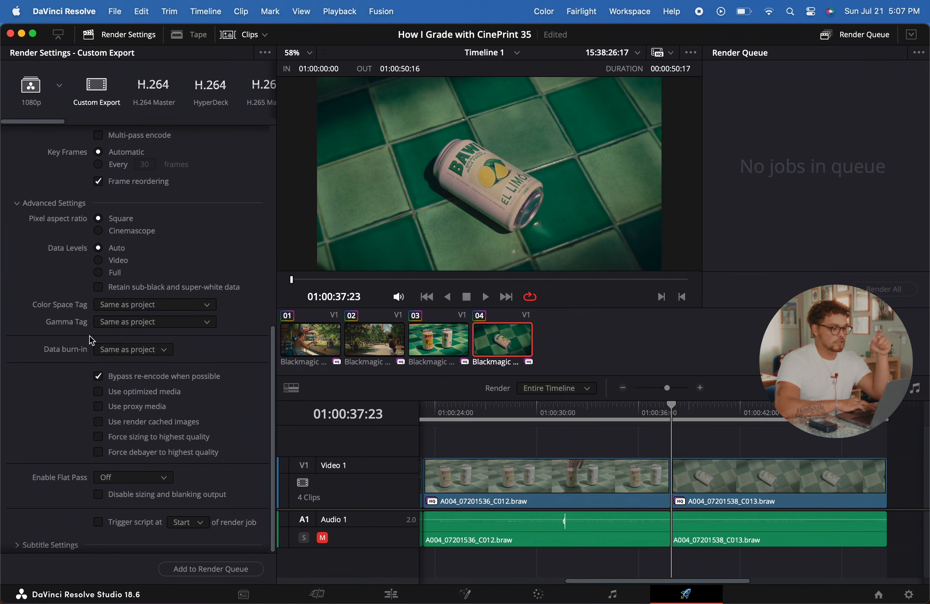
{"action": "left_click", "coordinate": [162, 326]}
{"action": "scroll", "coordinate": [172, 445], "scroll_direction": "down", "scroll_amount": 10}
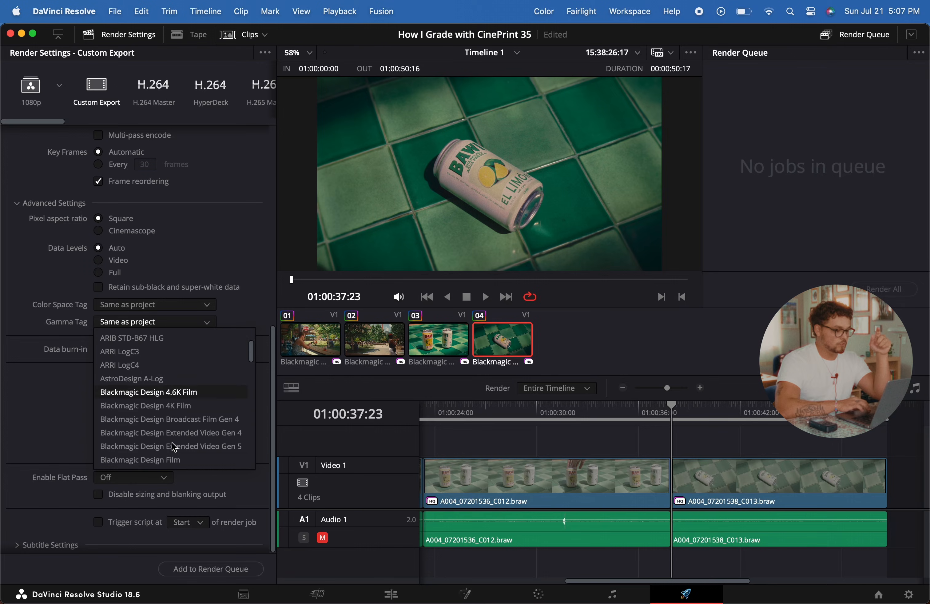
{"action": "scroll", "coordinate": [172, 447], "scroll_direction": "down", "scroll_amount": 8}
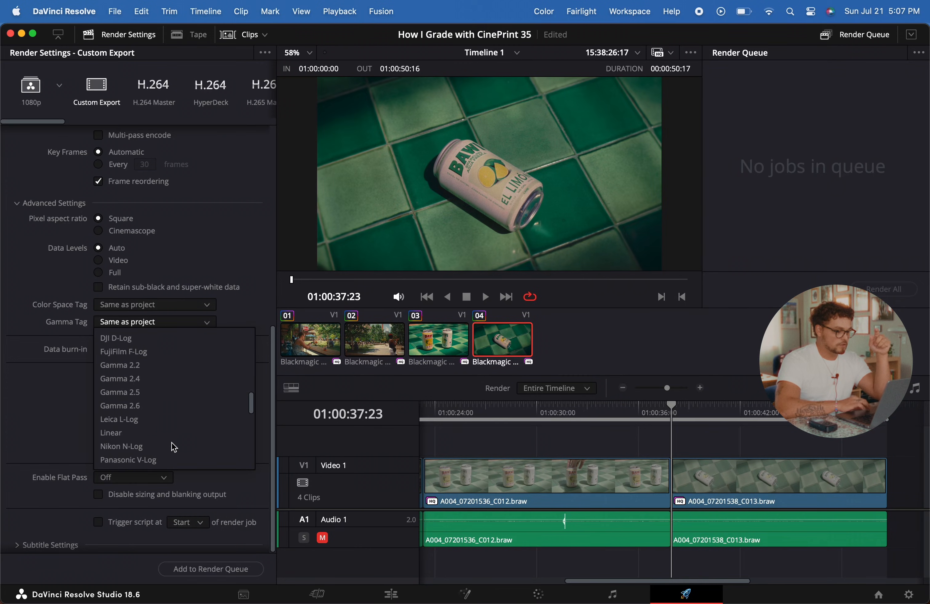
{"action": "left_click", "coordinate": [142, 436]}
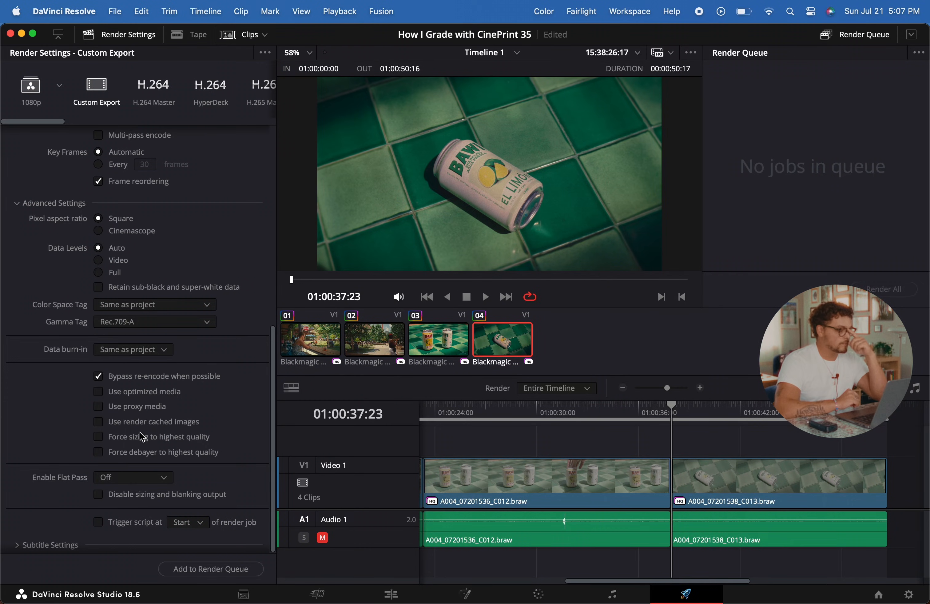
Add the timeline to the render queue, saving to the Movies folder as Untitled, and return to the Color page.
{"action": "left_click", "coordinate": [210, 569]}
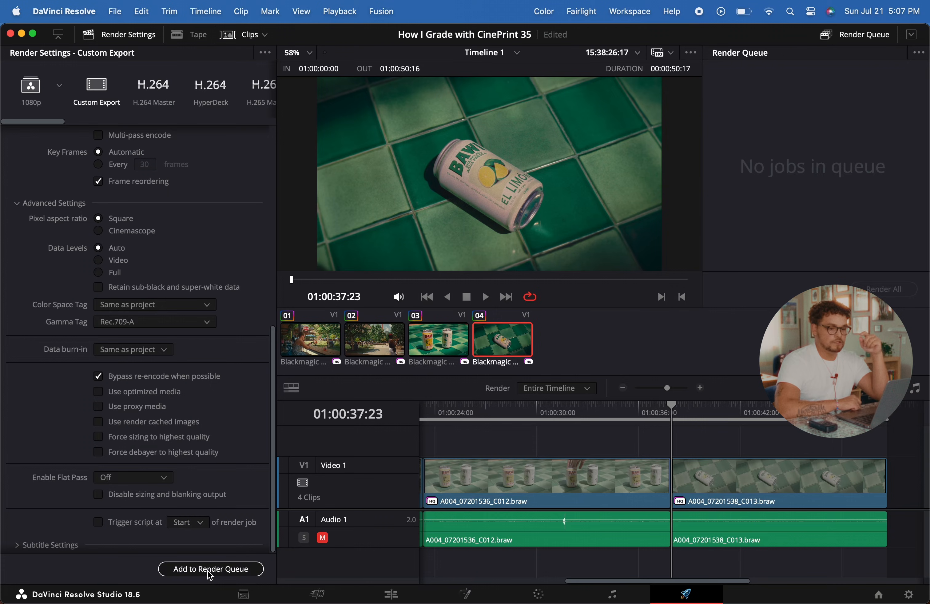
{"action": "left_click", "coordinate": [678, 357]}
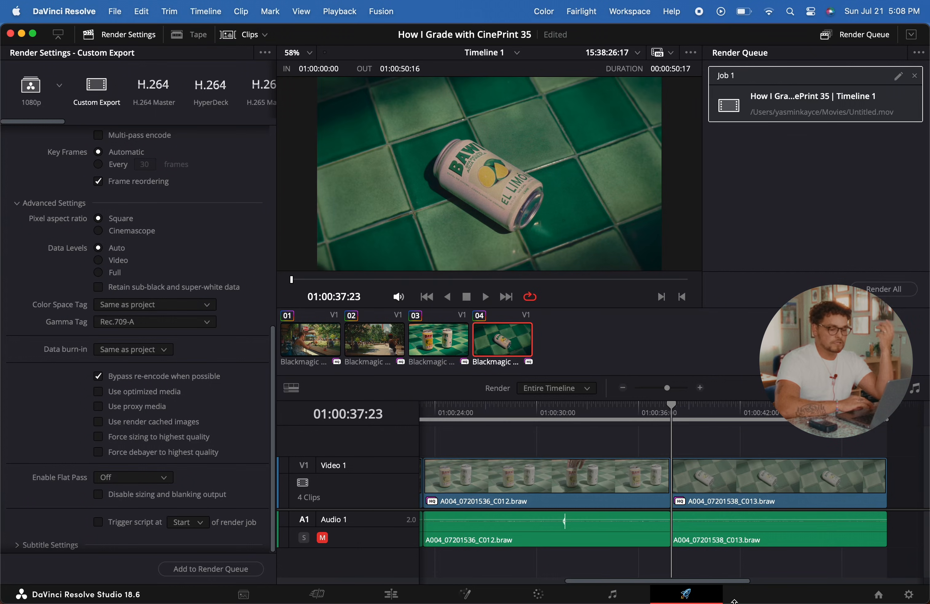
{"action": "left_click", "coordinate": [395, 598]}
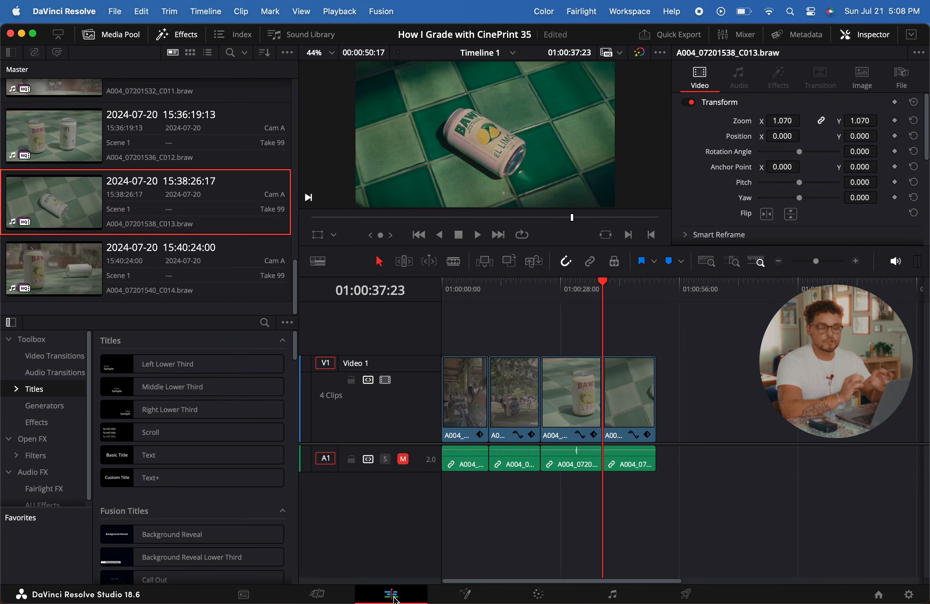
{"action": "left_click", "coordinate": [548, 594]}
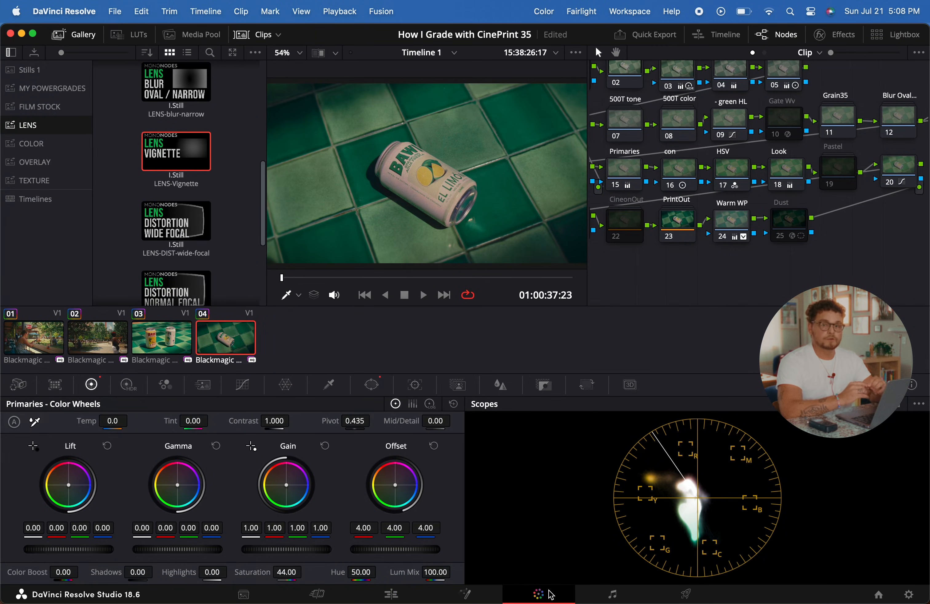